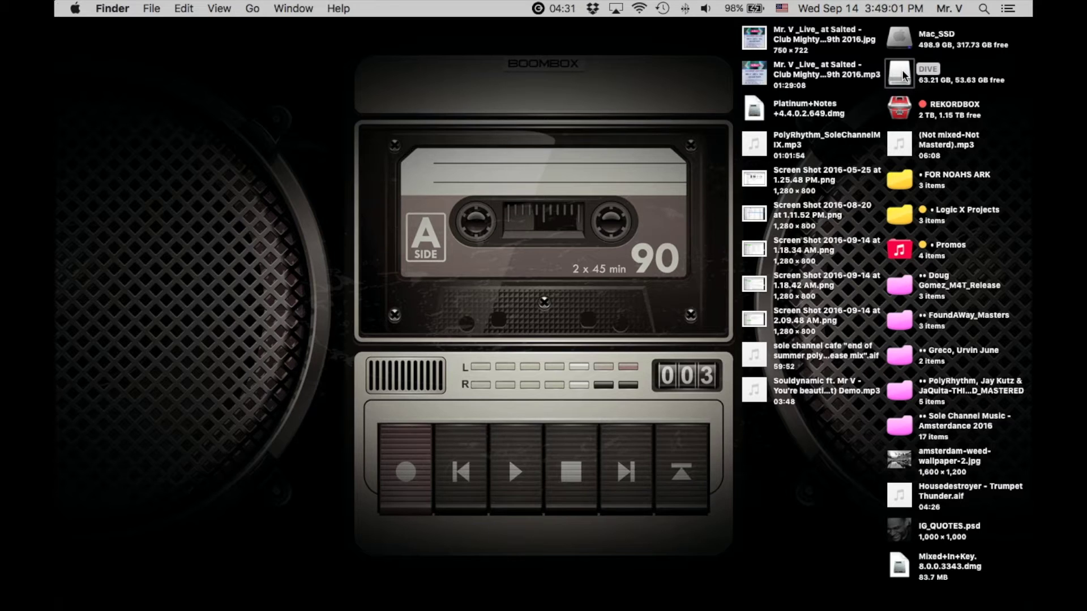
Open Disk Utility and select the external UFD 3.0 Silicon-Power64G Media drive that holds the DIVE volume.
click(976, 68)
click(901, 76)
mouse_move(718, 601)
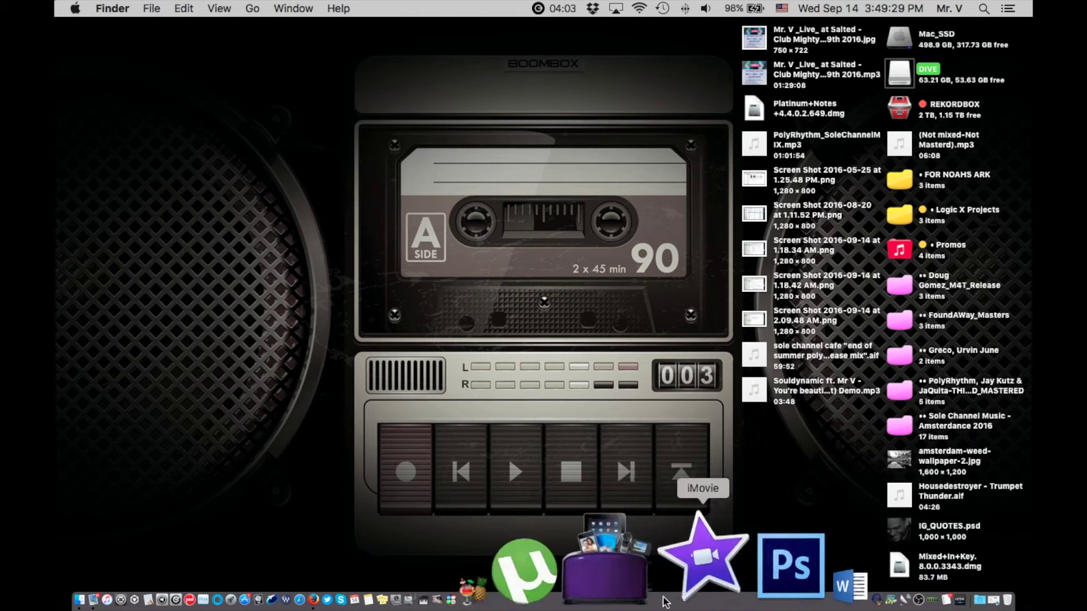
click(575, 594)
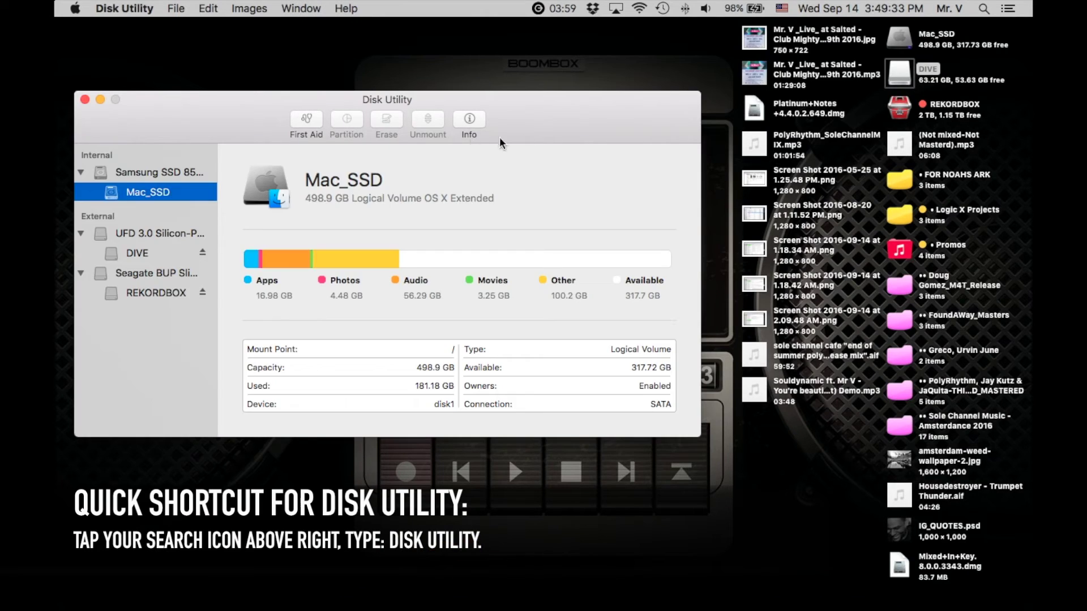
drag(548, 130, 572, 69)
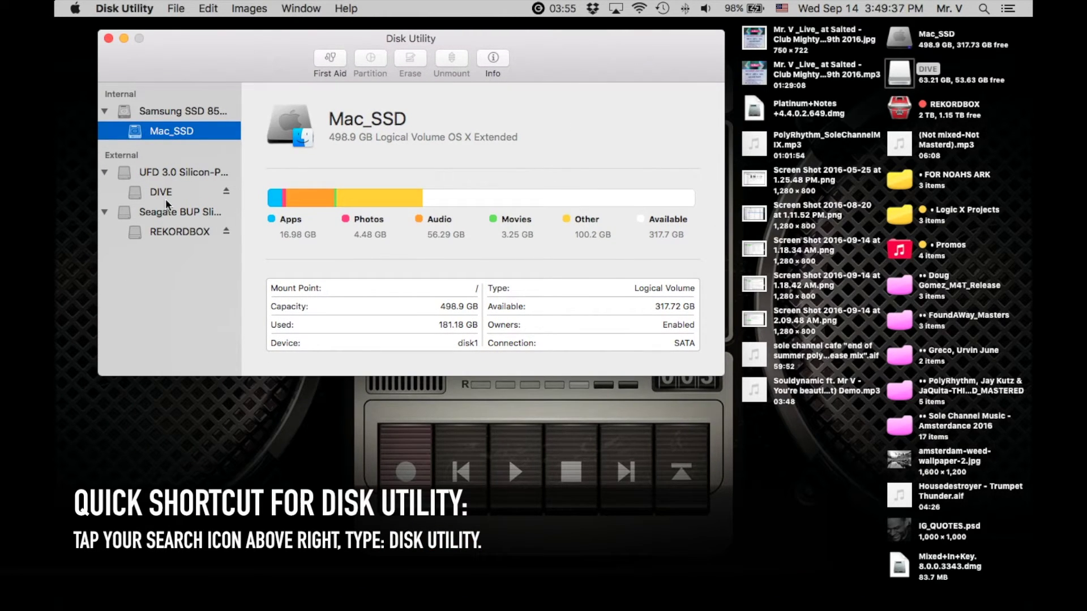
click(198, 171)
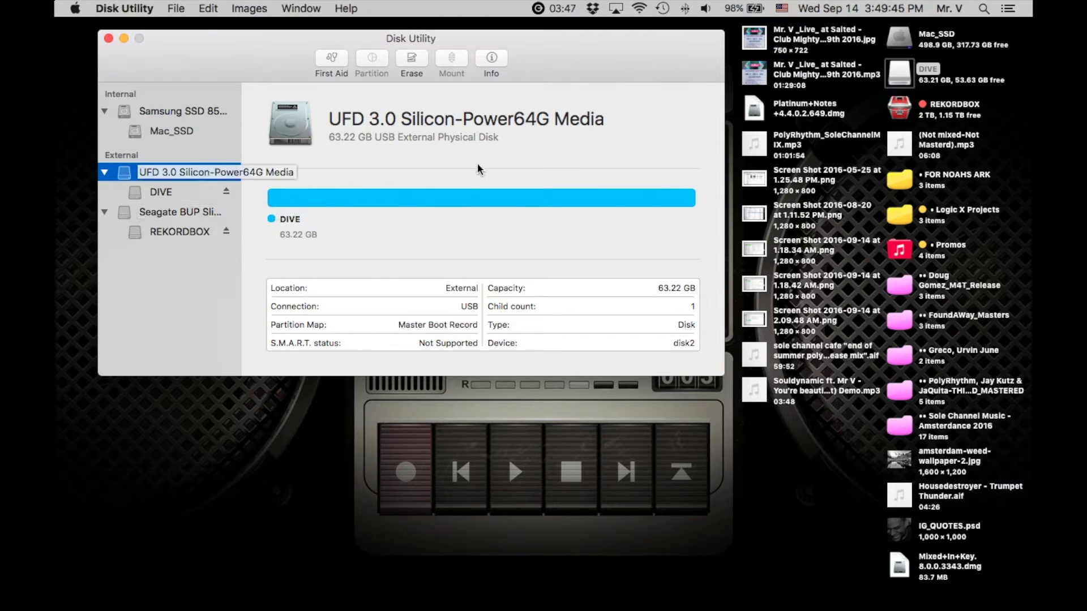
Erase the USB drive with the name Rekordbuddy, the MS-DOS (FAT) format and the Master Boot Record scheme.
click(412, 60)
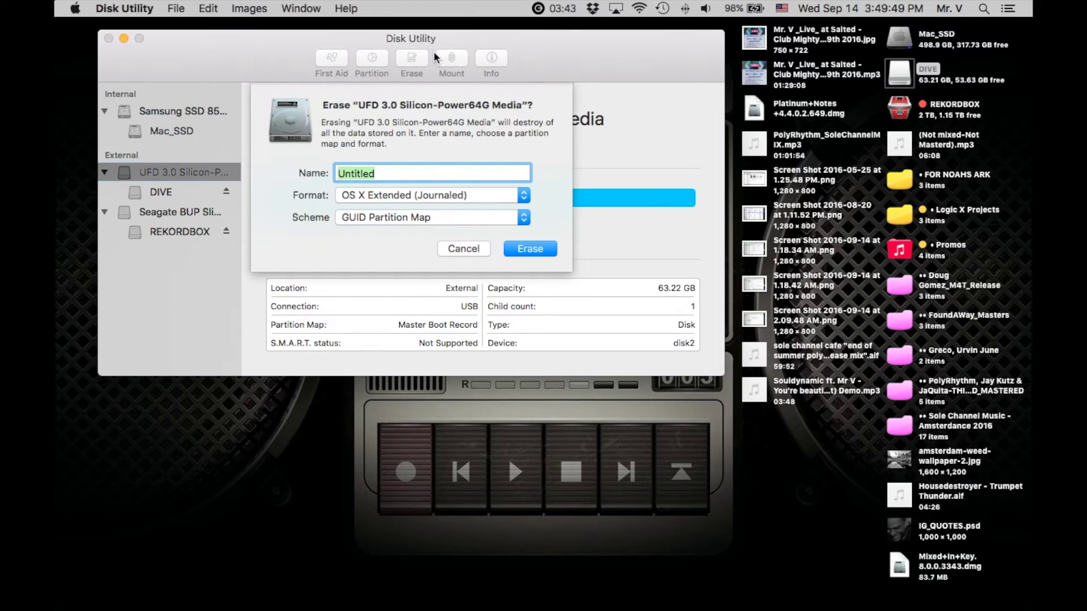
drag(473, 32, 435, 23)
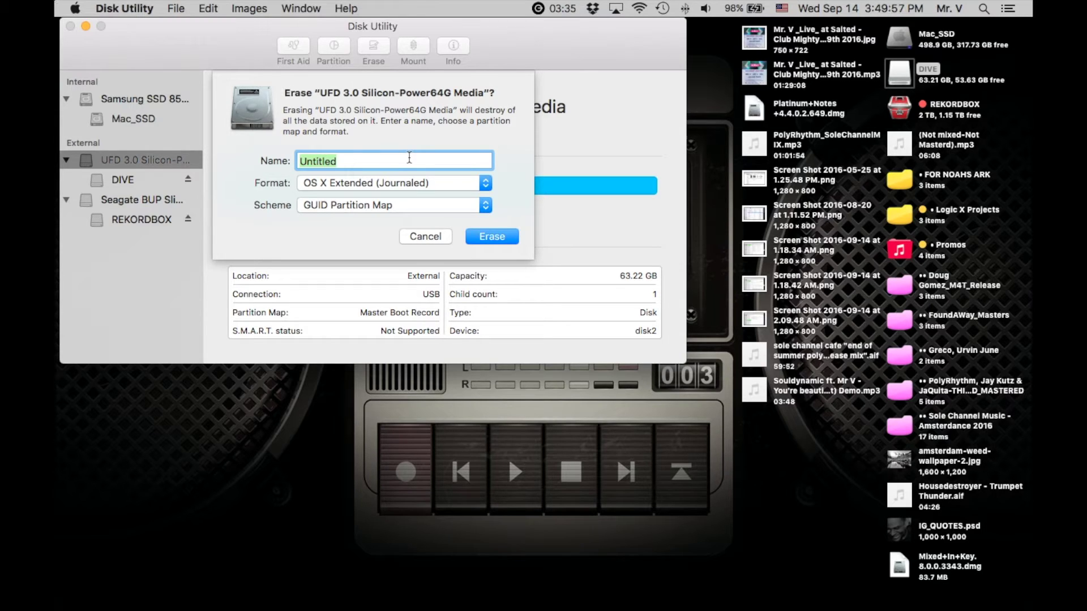
text(Rekordbuddy)
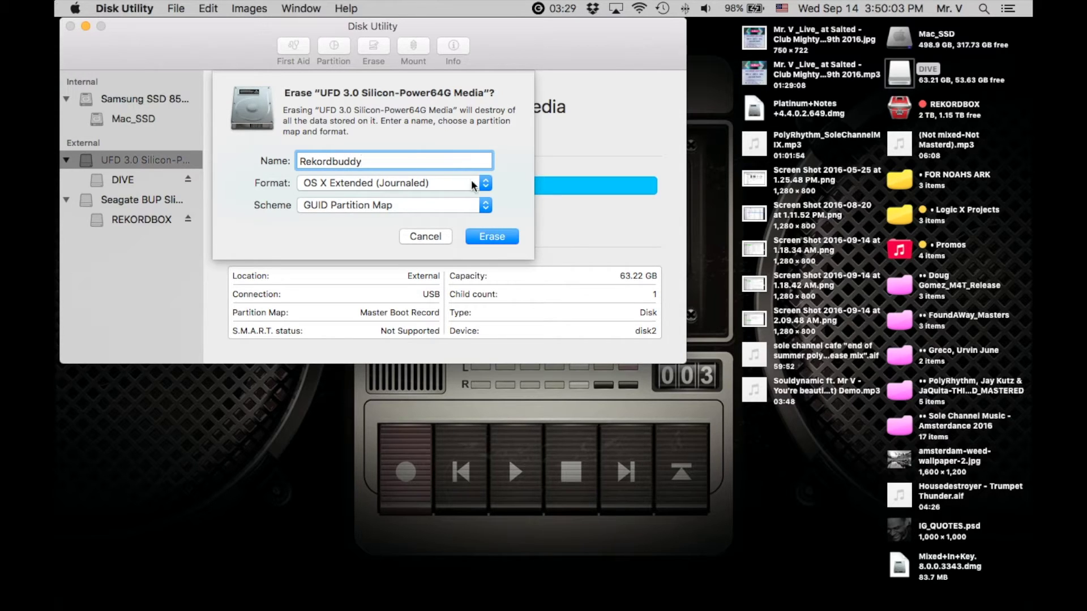
click(472, 183)
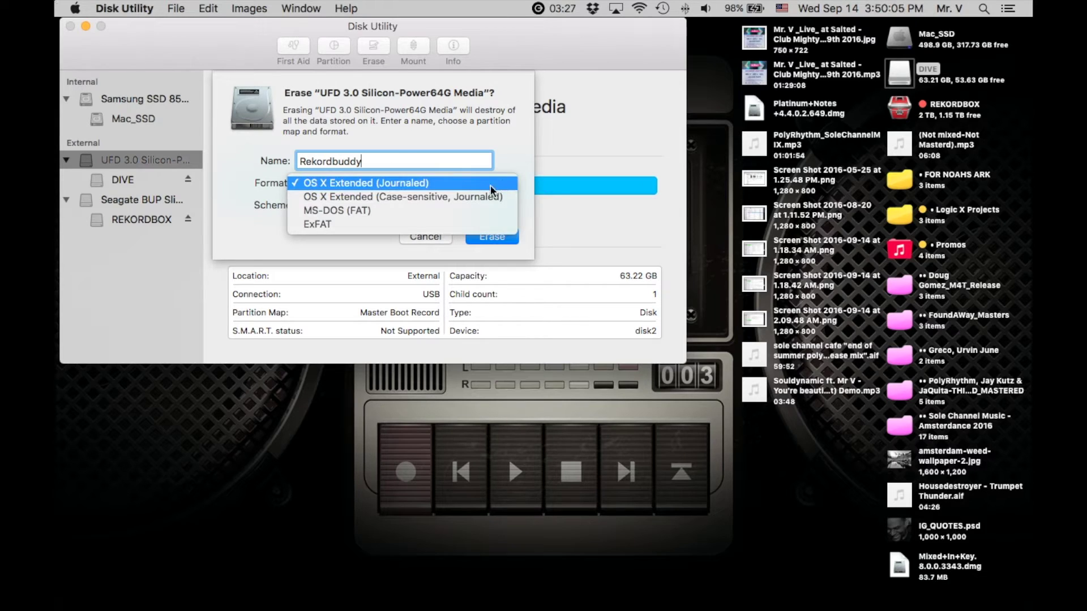
click(454, 210)
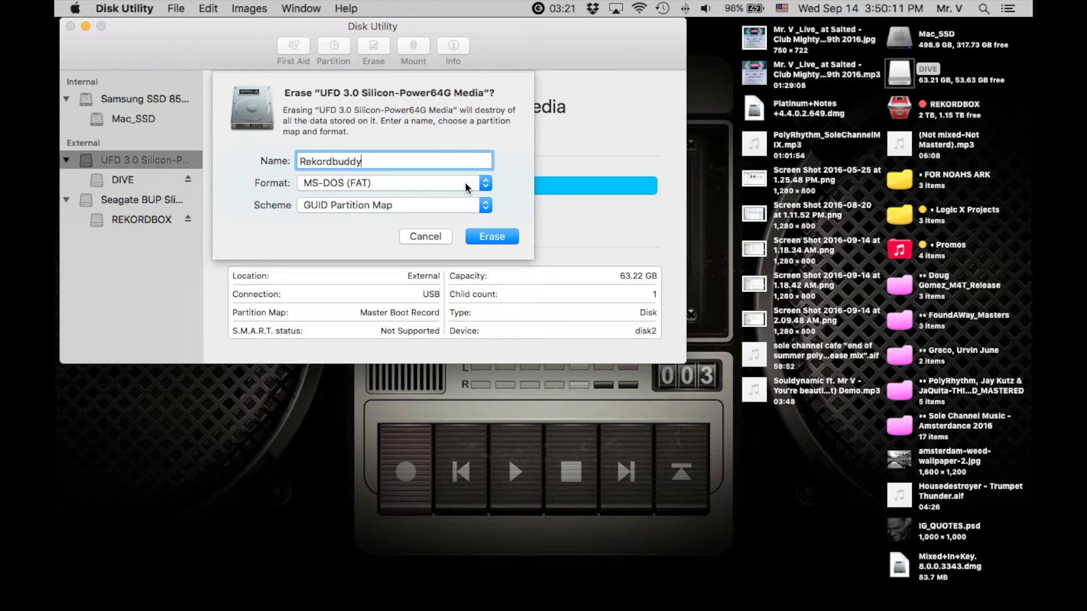
click(467, 206)
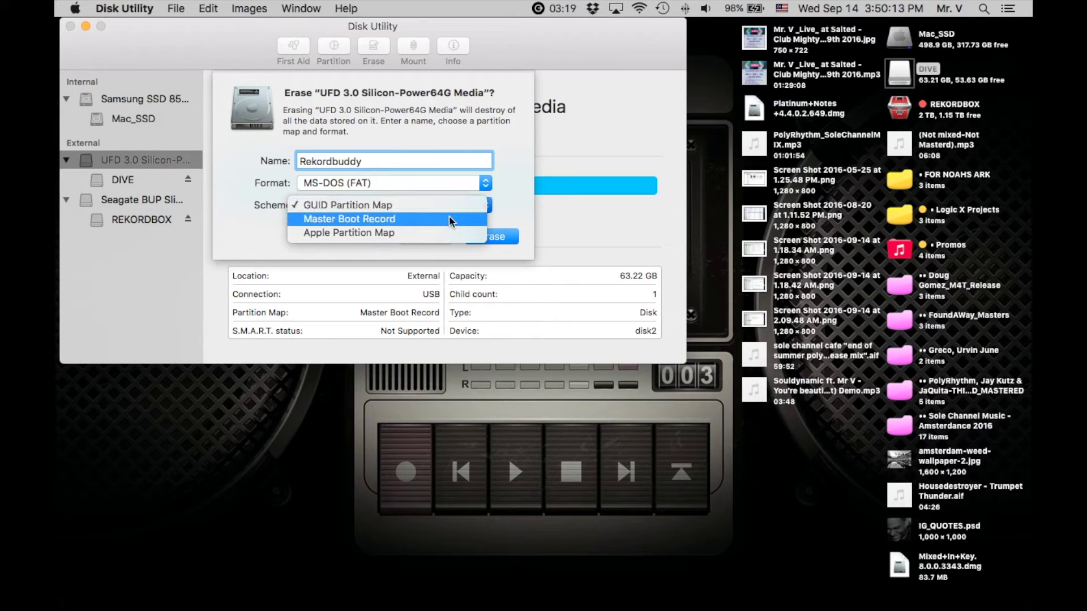
click(449, 216)
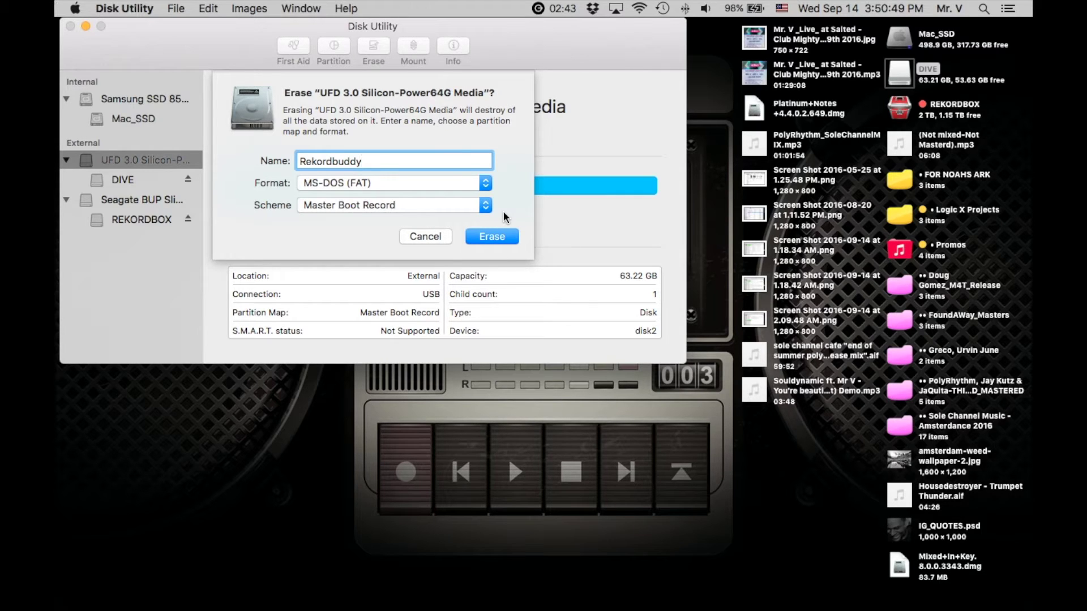
click(496, 236)
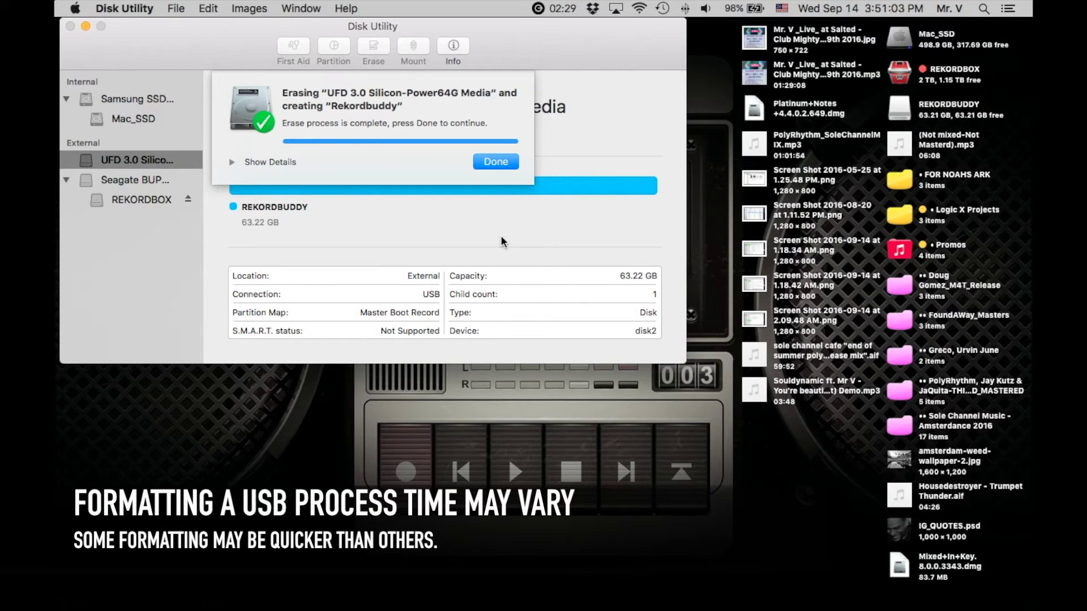
Check the REKORDBUDDY drive on the desktop and dismiss the erase report.
click(905, 107)
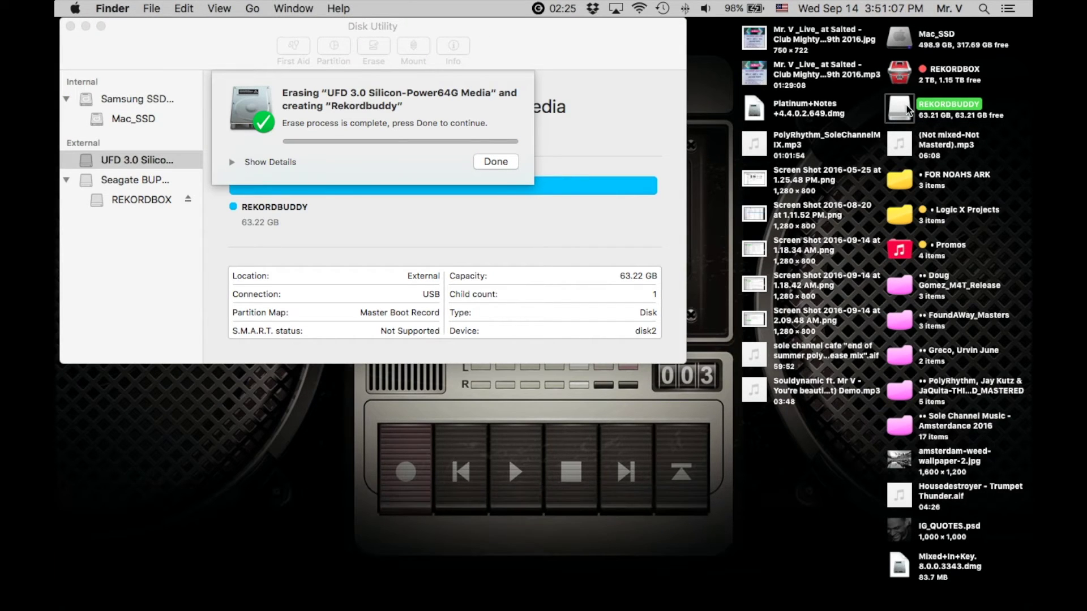
click(603, 57)
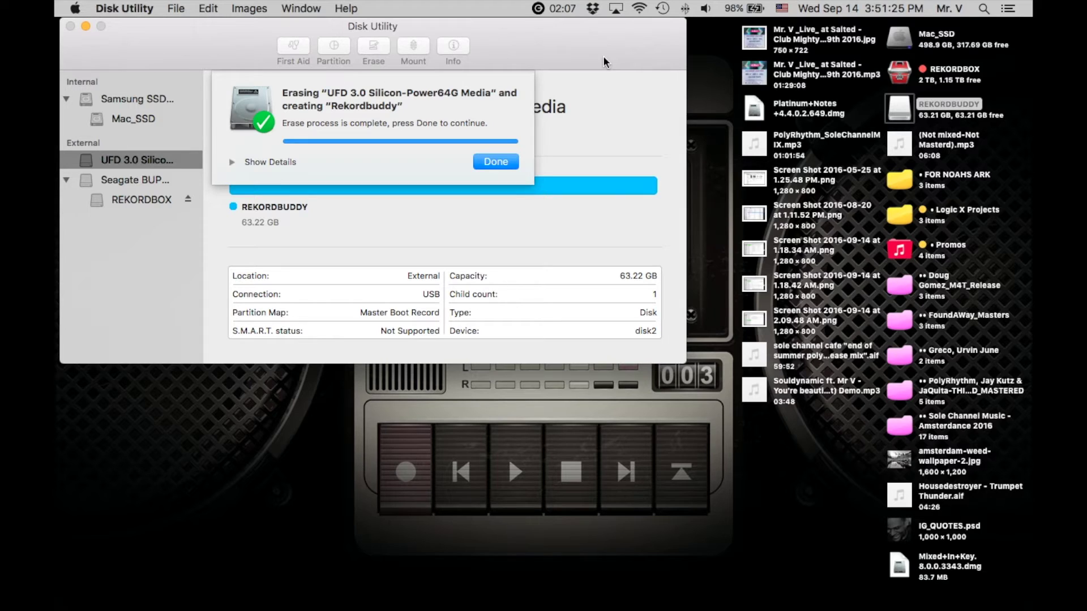
click(497, 162)
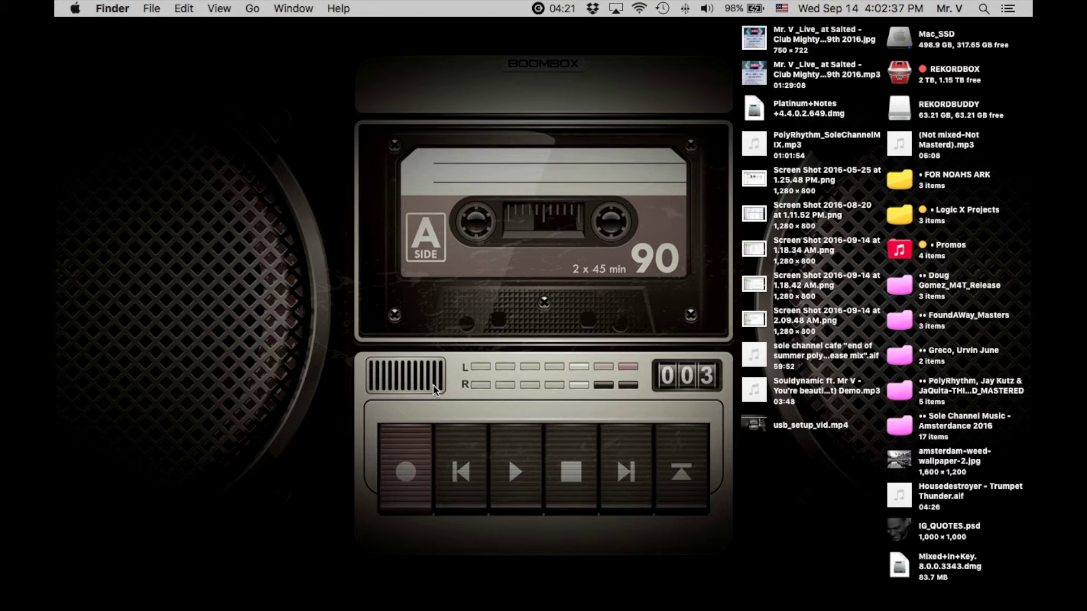
Switch to iTunes and widen its window across the full screen.
mouse_move(327, 610)
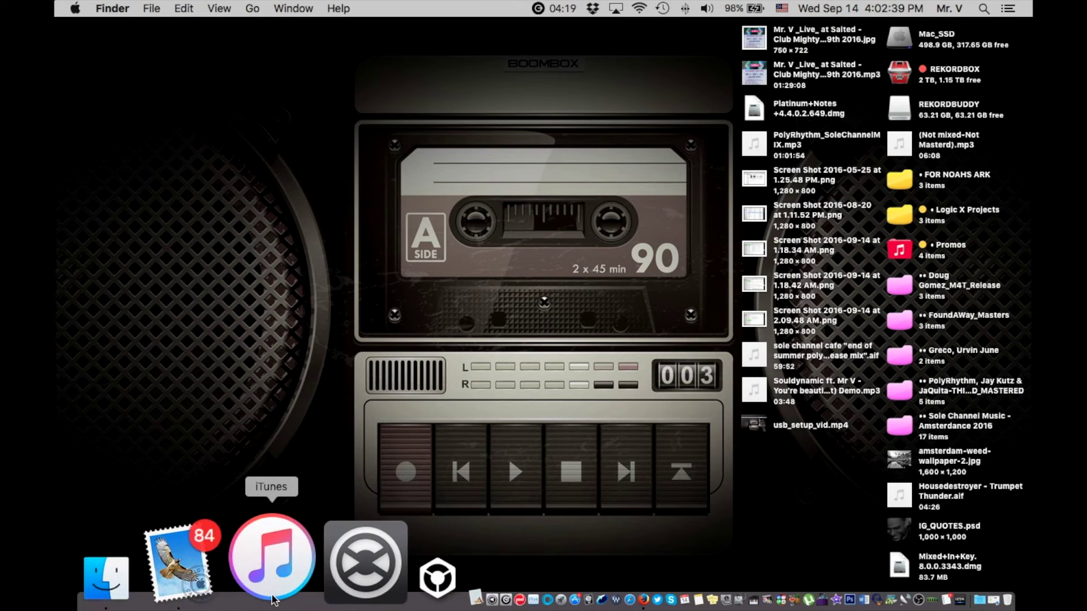
click(272, 599)
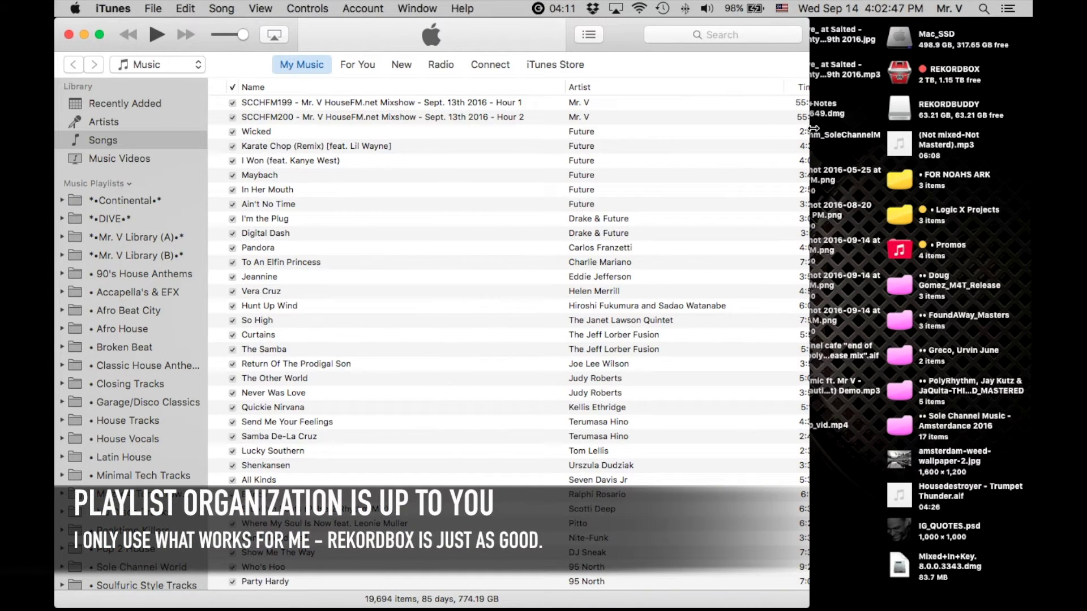
drag(809, 129, 1032, 136)
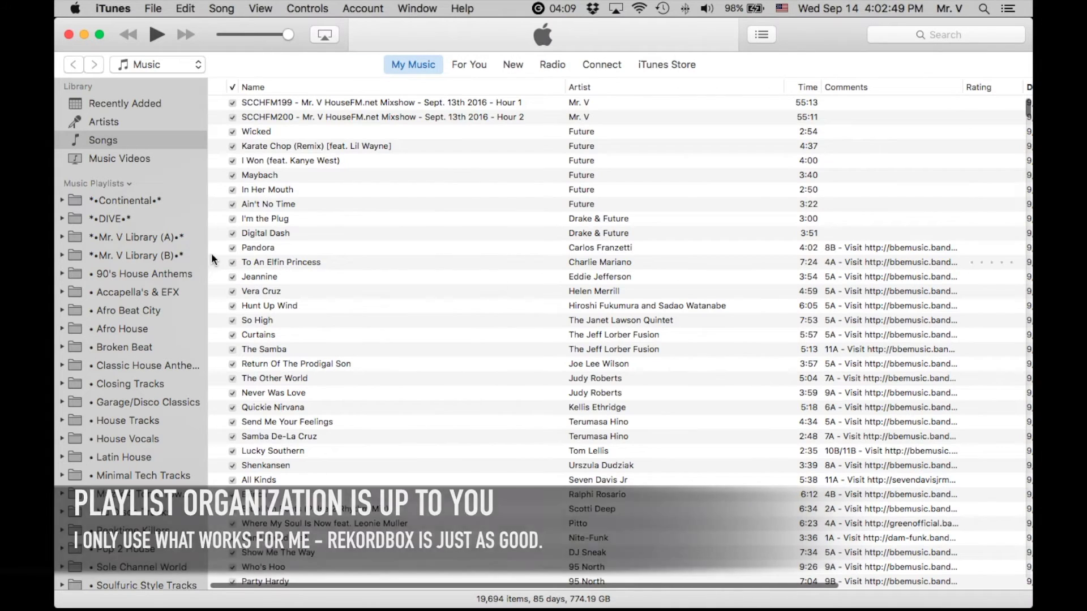
View the Library (A) and Library (B) playlist folders, and expand Library (A) to list its playlists.
click(144, 237)
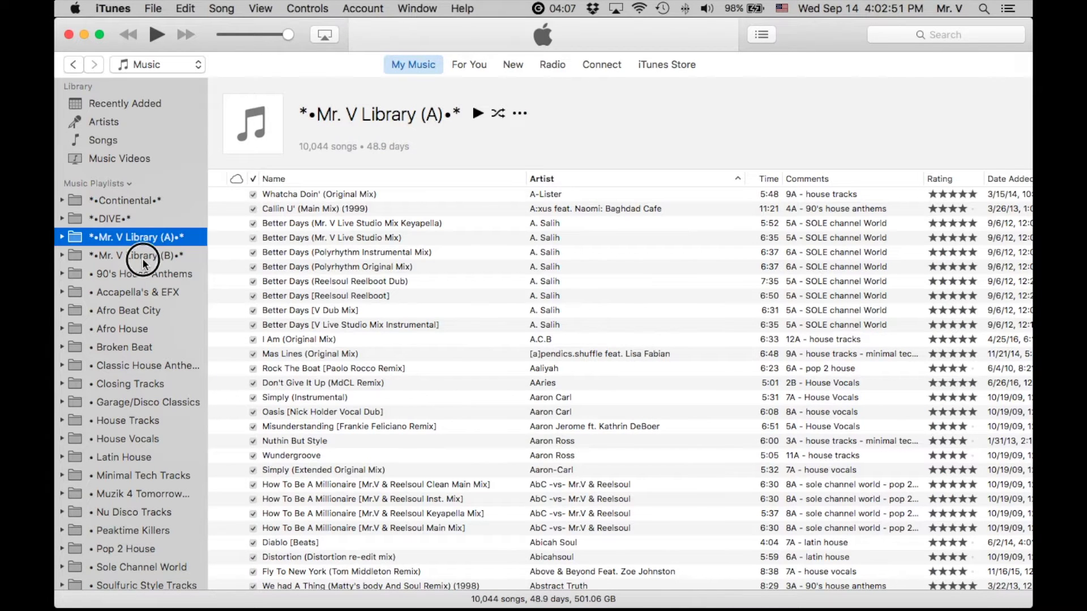
click(141, 254)
click(146, 237)
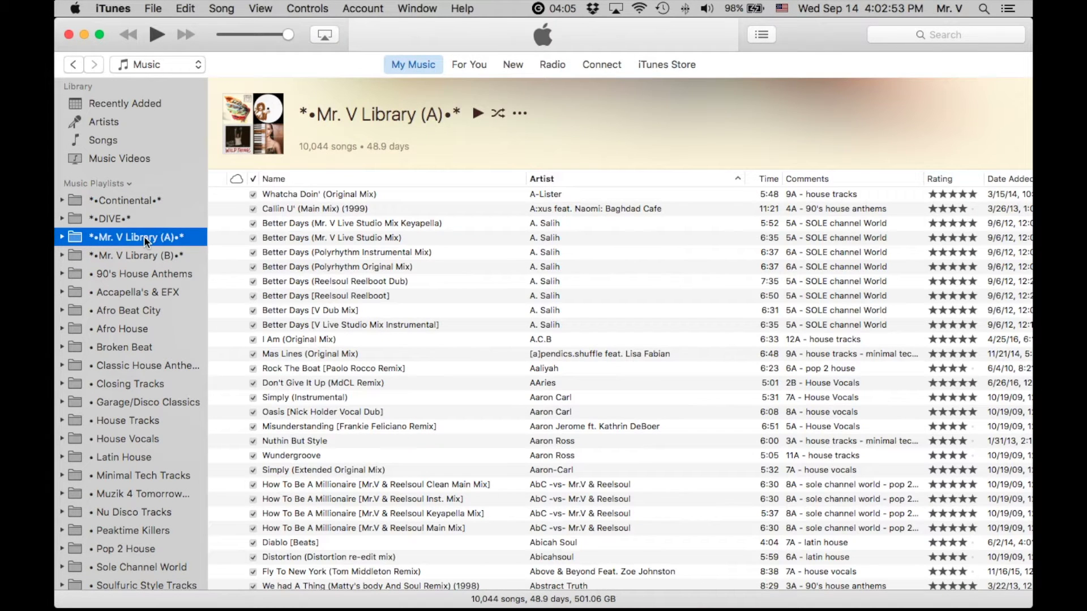
click(61, 237)
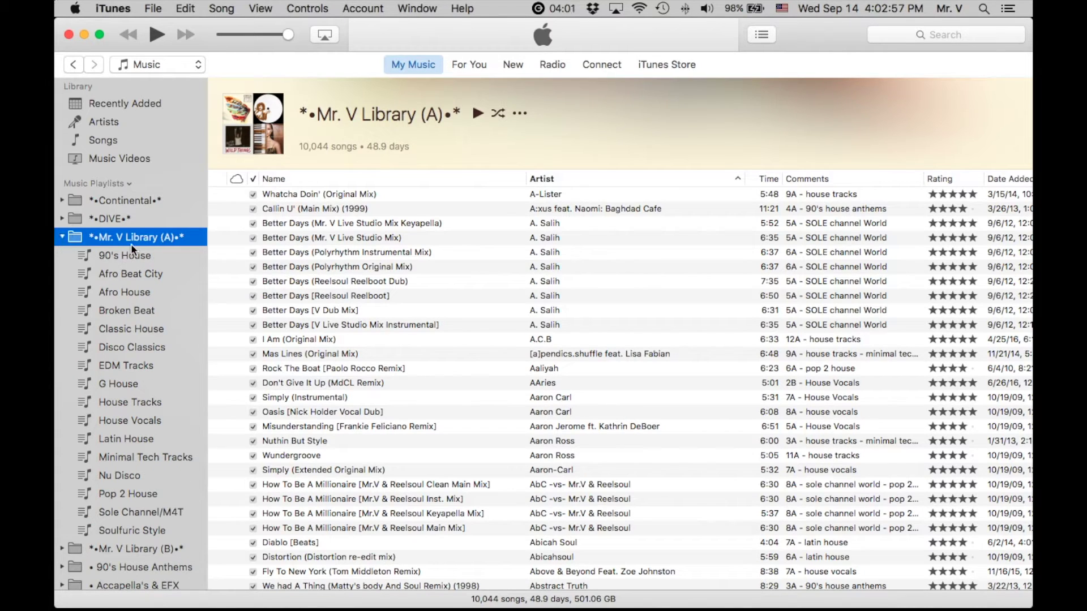
Look through the genre playlists in the Library (A) folder, from 90's House to Latin House.
click(178, 256)
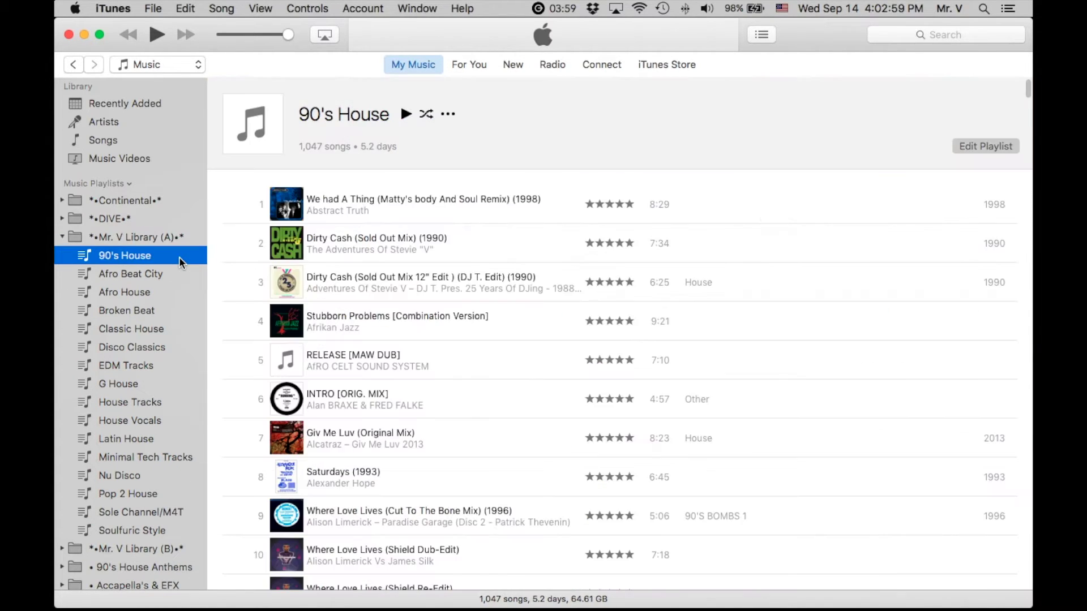
key(Down)
key(Down)
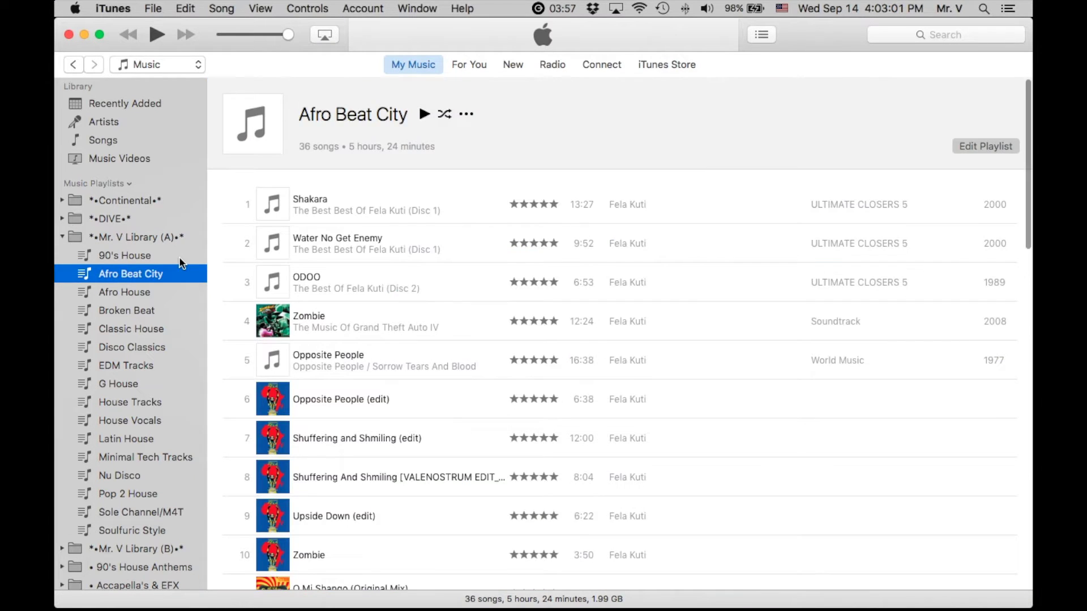
key(Down)
key(Down)
key(Down)
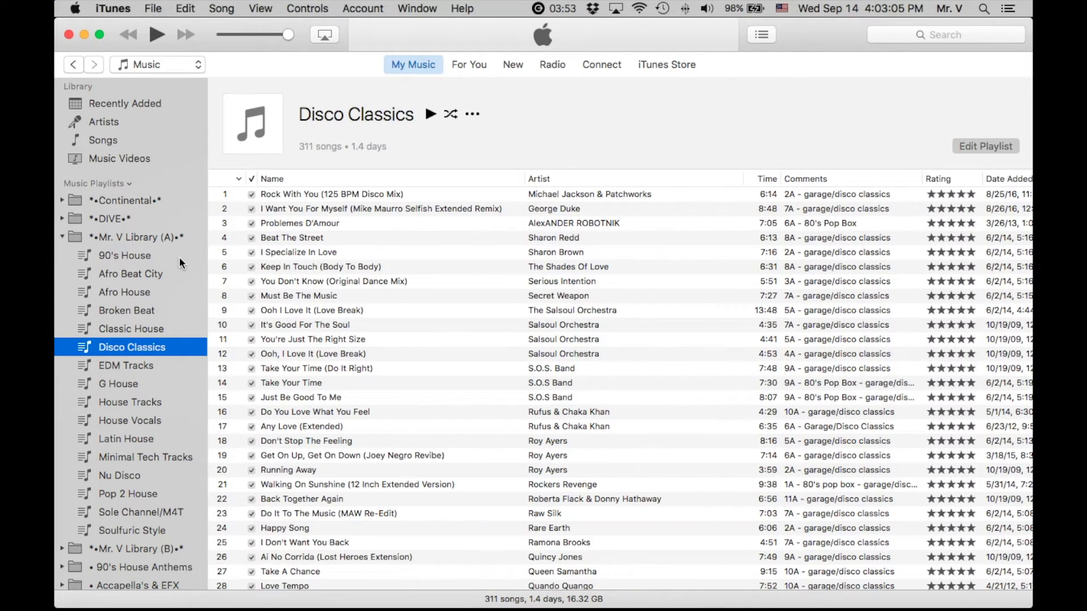
key(Down)
key(Down)
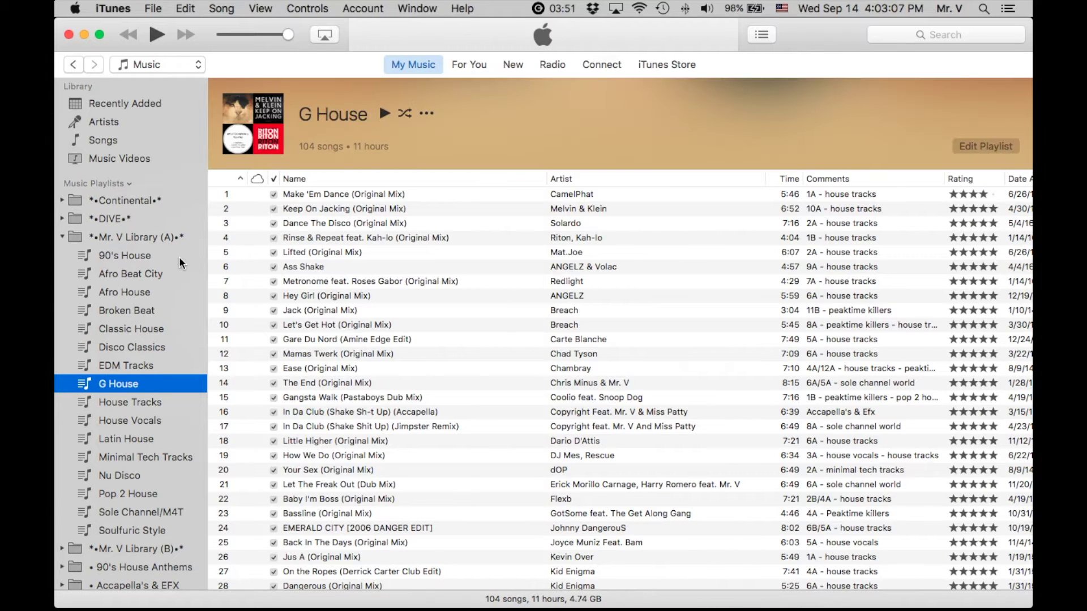
key(Down)
key(Down)
key(Down)
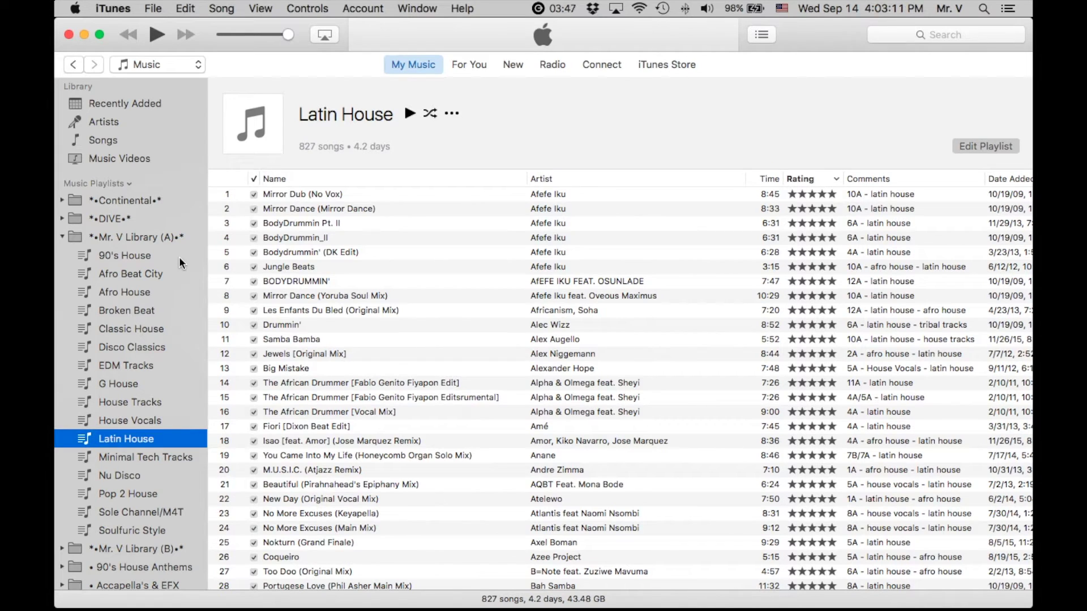
Select the whole Library (A) folder and examine its total size and song columns.
click(160, 244)
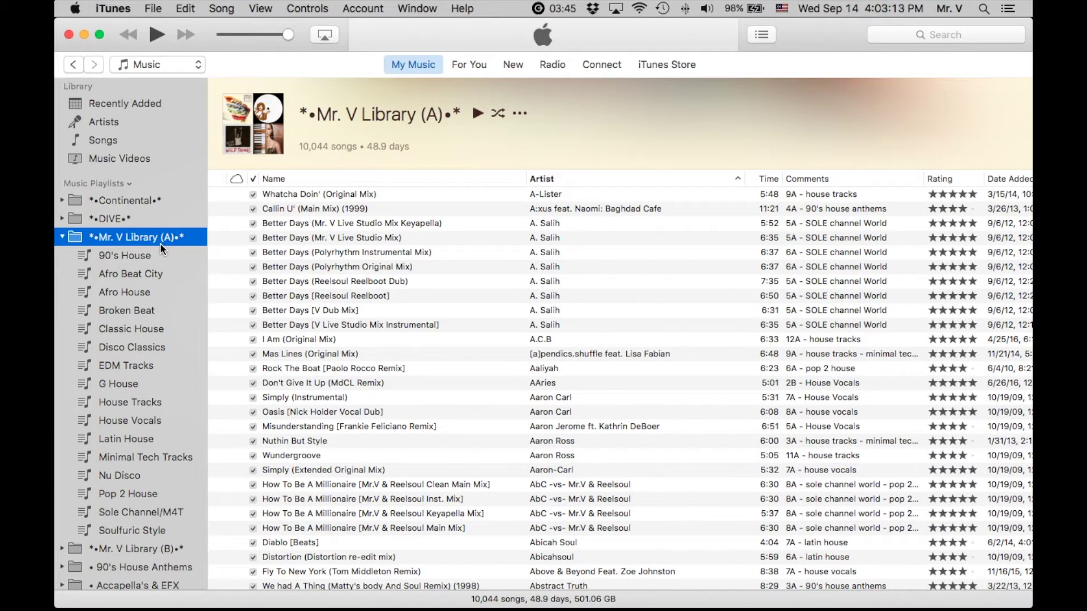
click(603, 600)
click(583, 601)
scroll(557, 293, right, 5)
scroll(557, 293, left, 5)
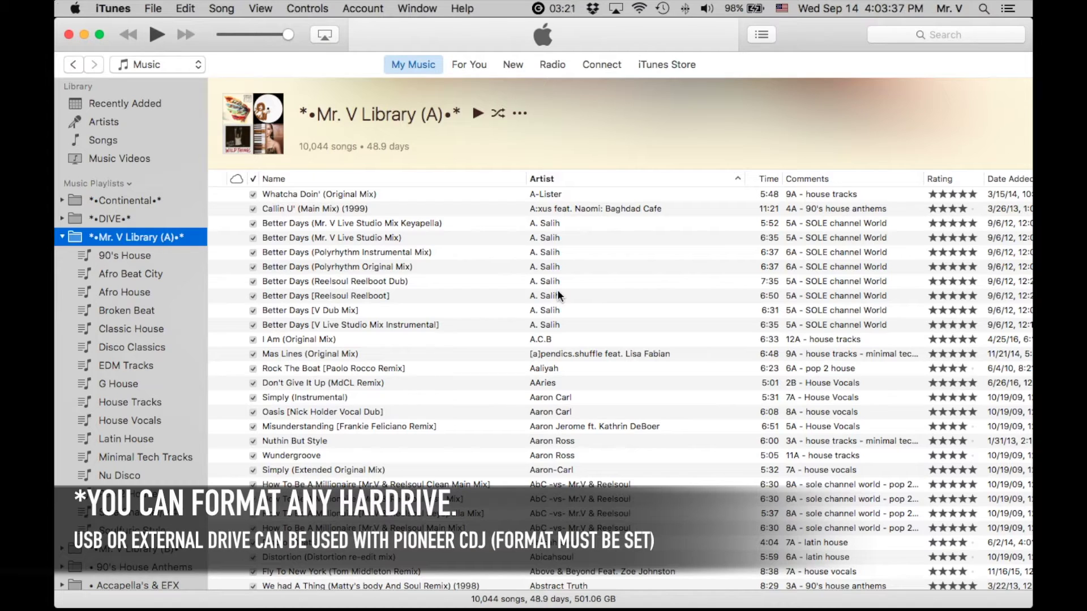
Display the 90's House playlist in the Songs view and sort it by rating, highest first.
click(178, 257)
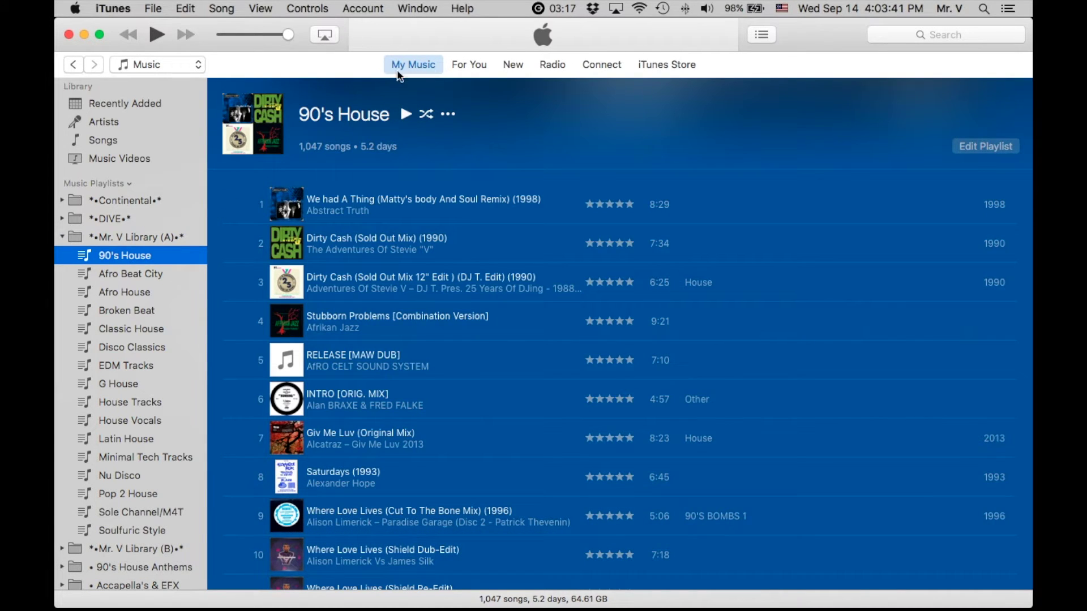
click(261, 8)
mouse_move(275, 50)
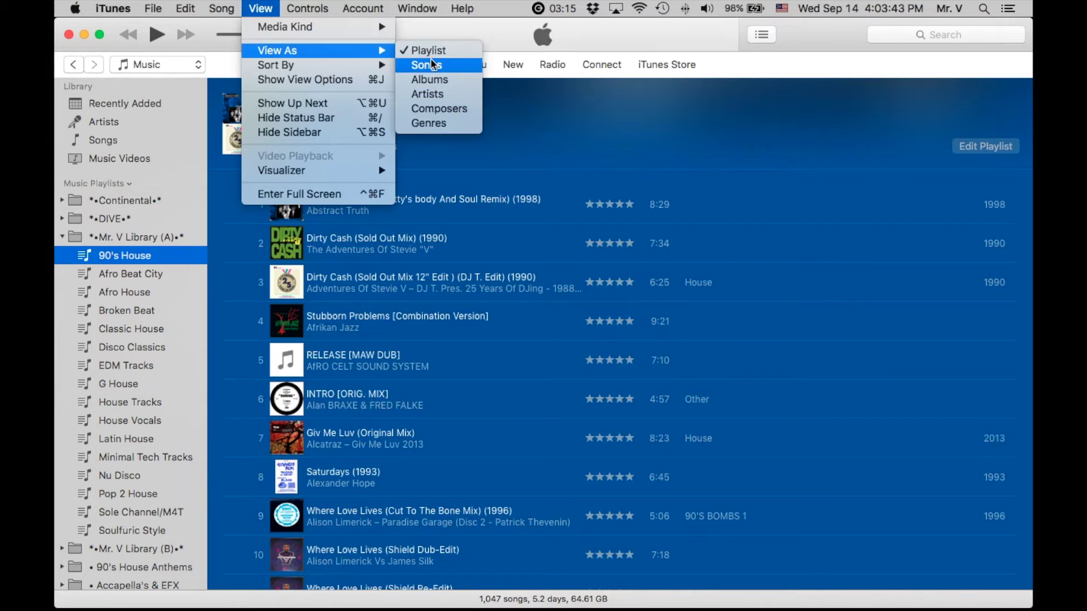
click(427, 66)
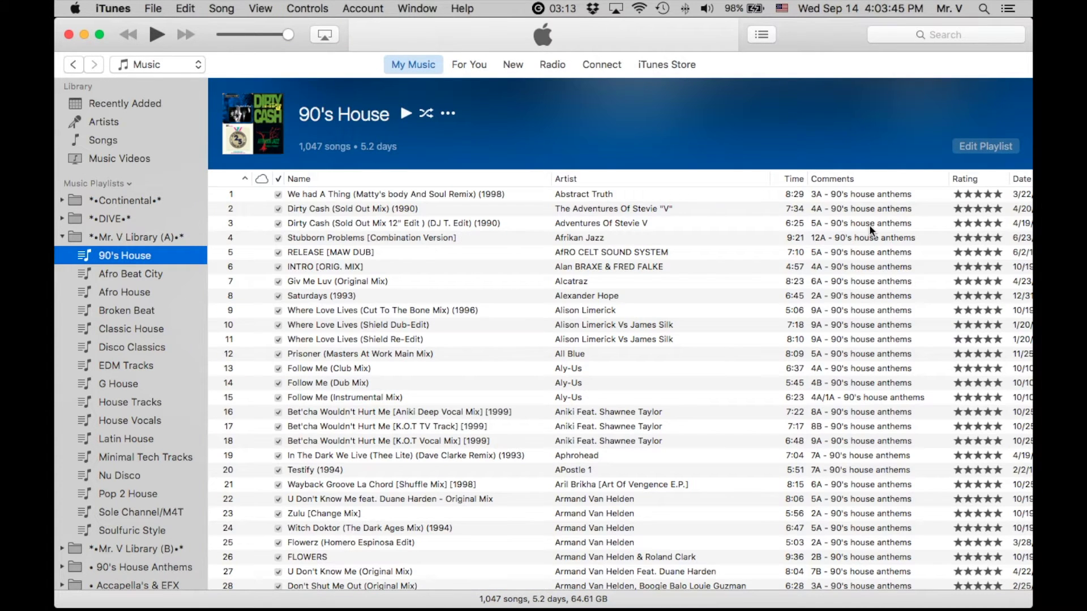
click(999, 179)
click(998, 179)
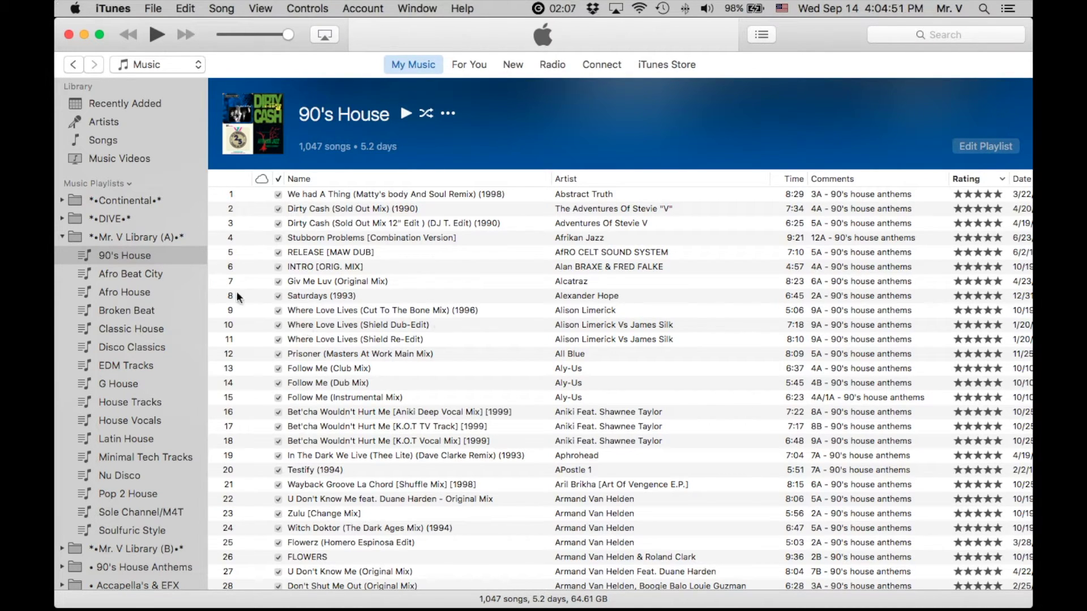
Display the Afro Beat City playlist in the Songs view.
click(163, 273)
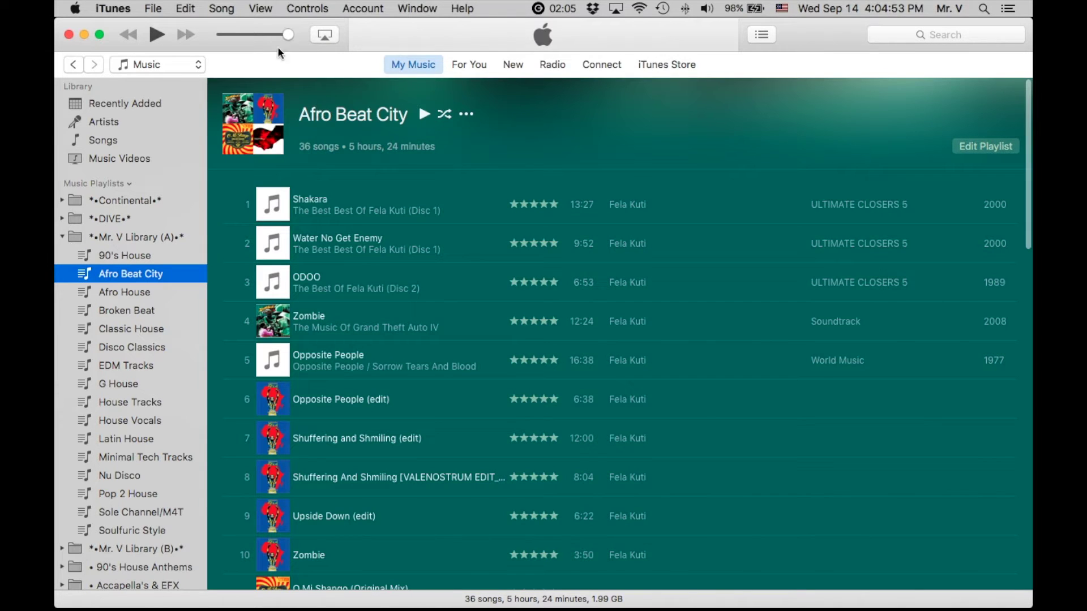
click(260, 8)
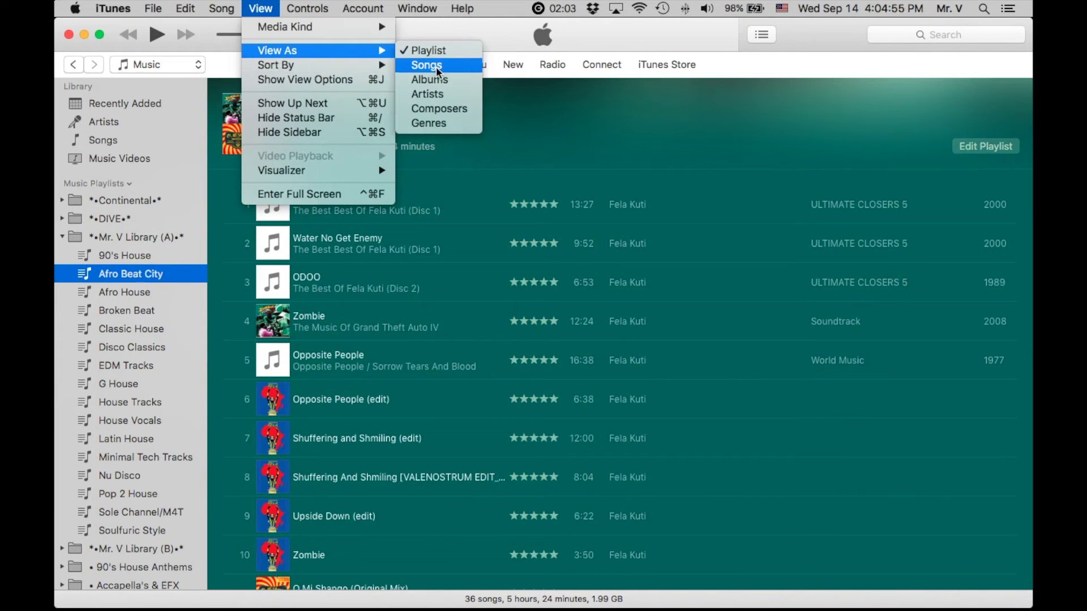
click(439, 65)
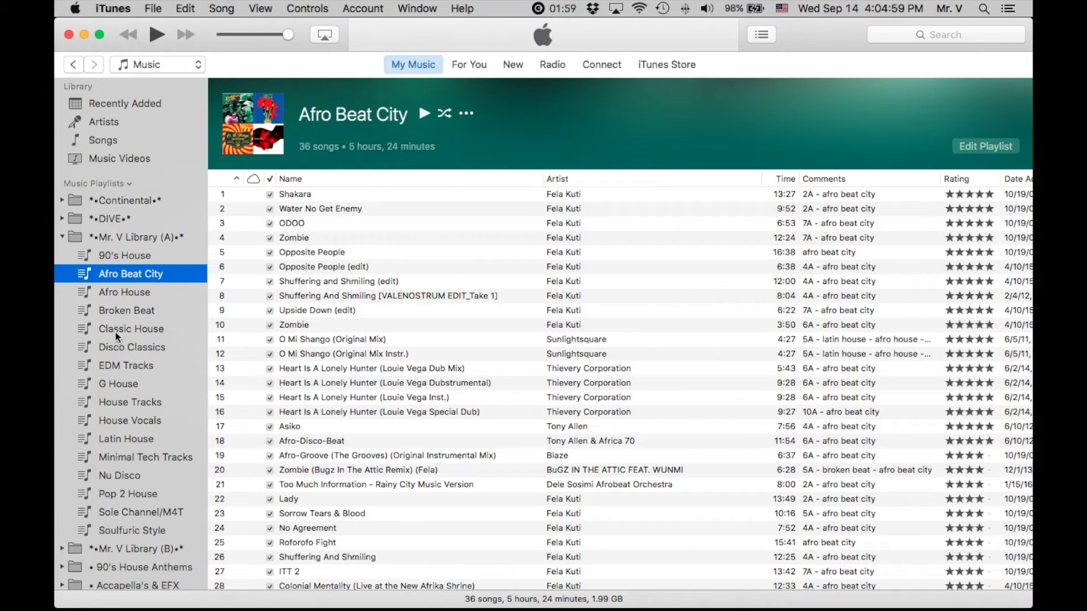
Look through the Library (B) playlist folder, displaying its Closing Songs playlist.
click(61, 236)
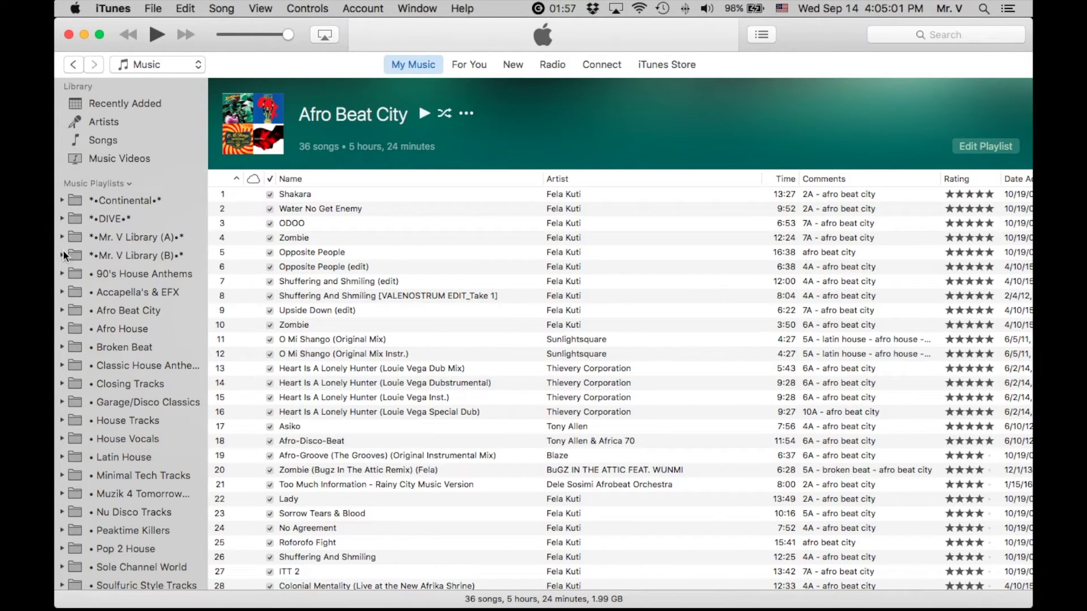
click(62, 254)
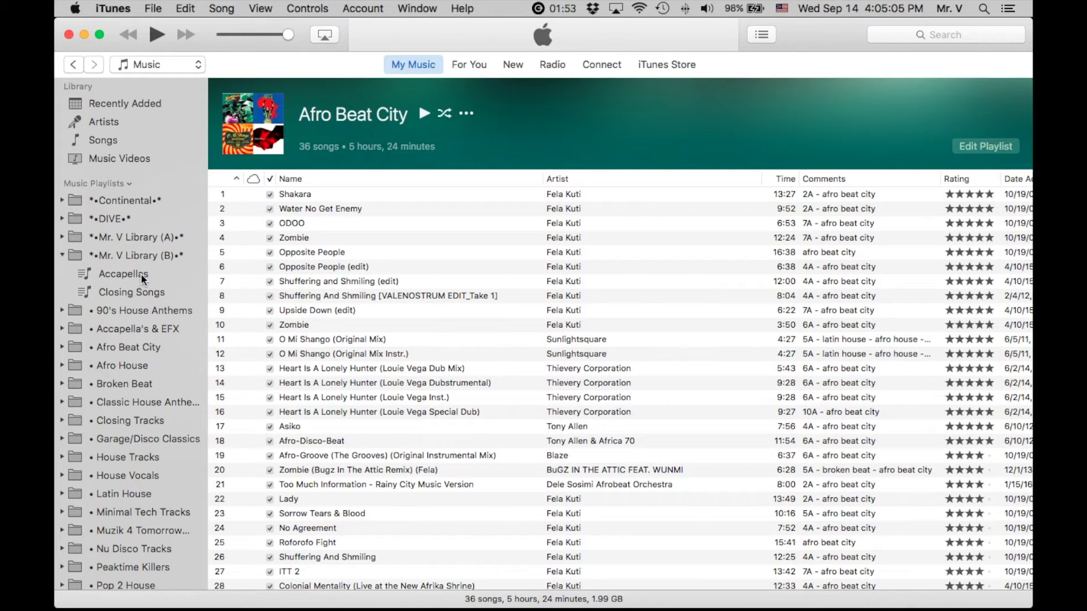
click(142, 291)
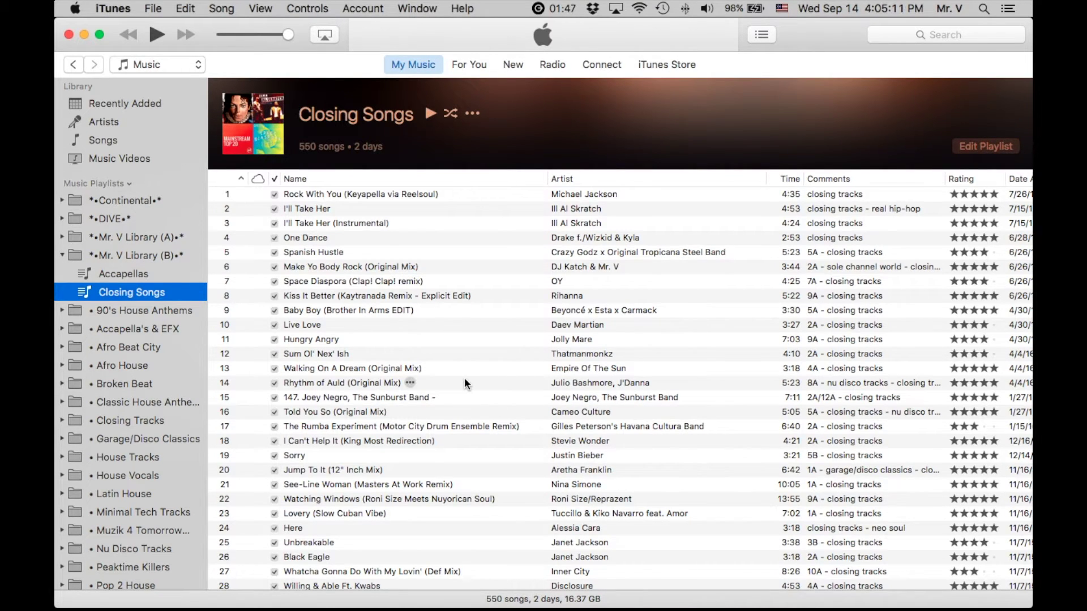
click(62, 255)
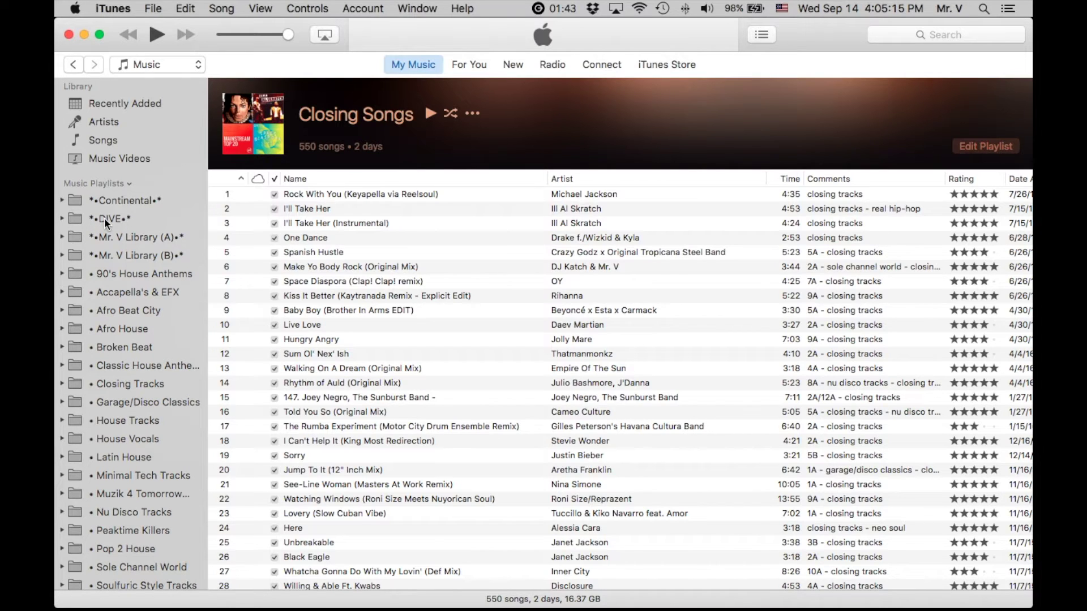
Look through the playlists in the nested DIVE folder, including 90's House, Afro House, EXCLUSIVES, G House and Latin House.
click(61, 218)
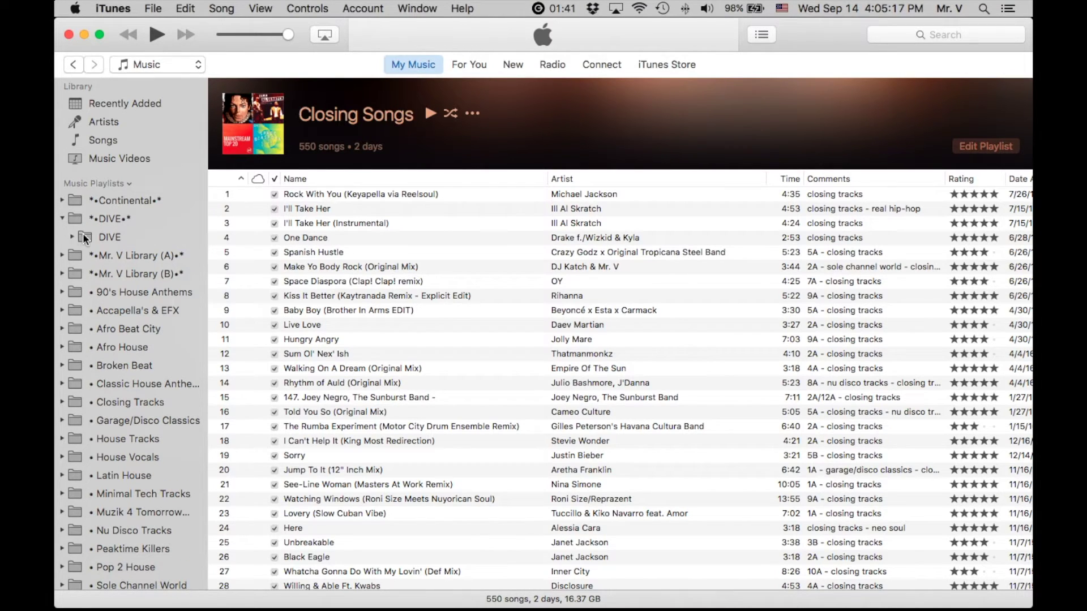
click(72, 237)
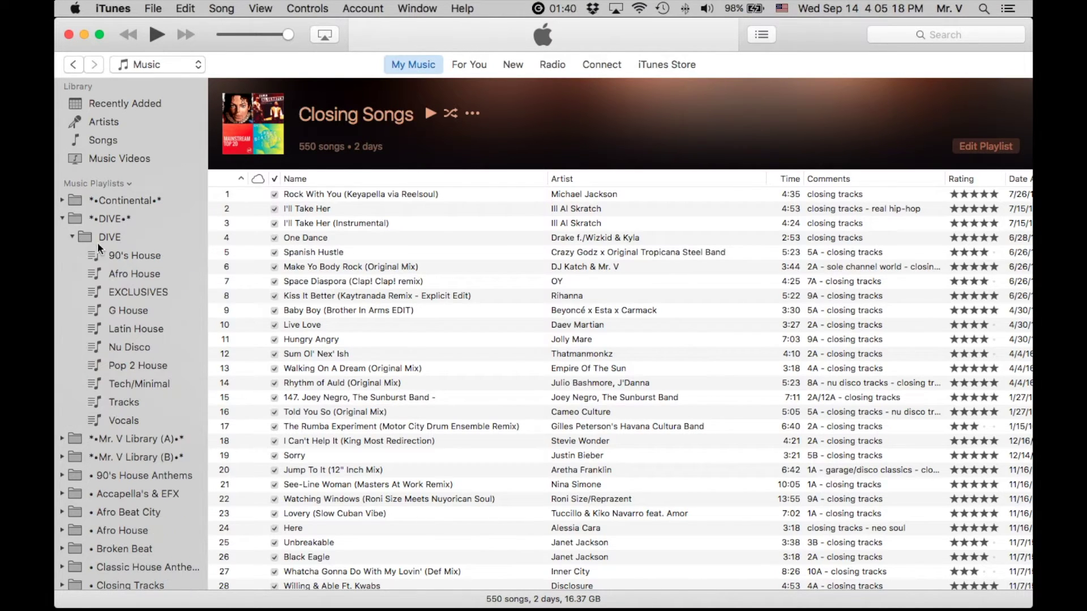
click(124, 254)
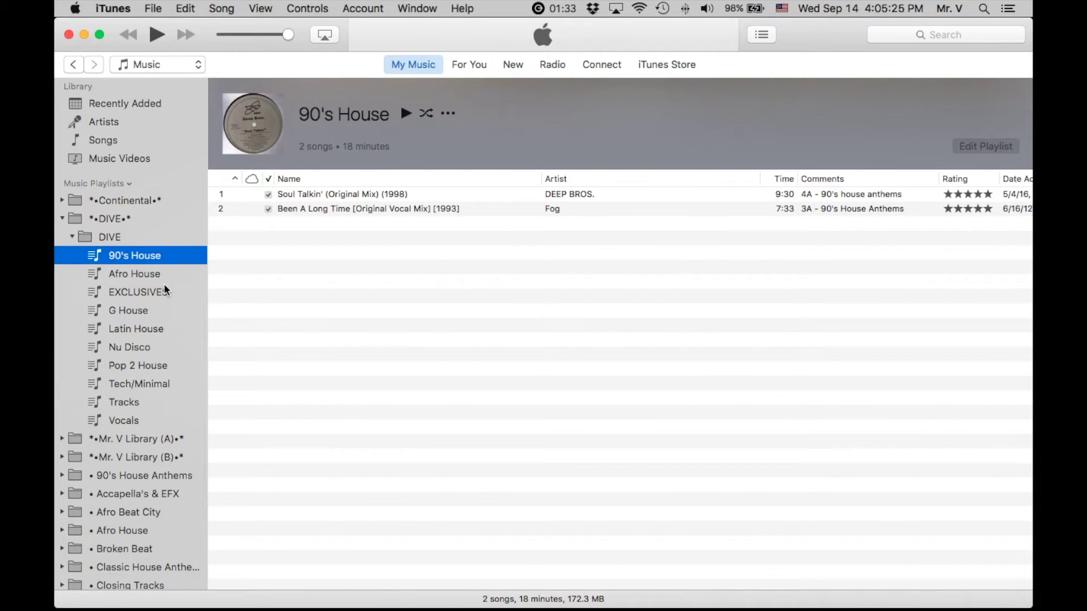
click(150, 274)
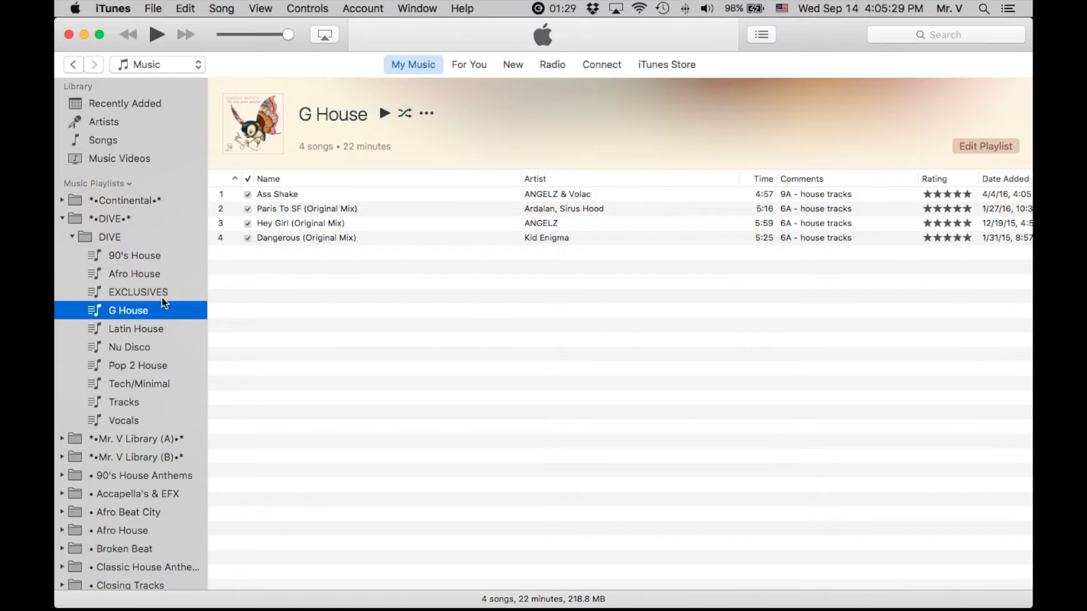
click(161, 292)
click(162, 311)
click(159, 331)
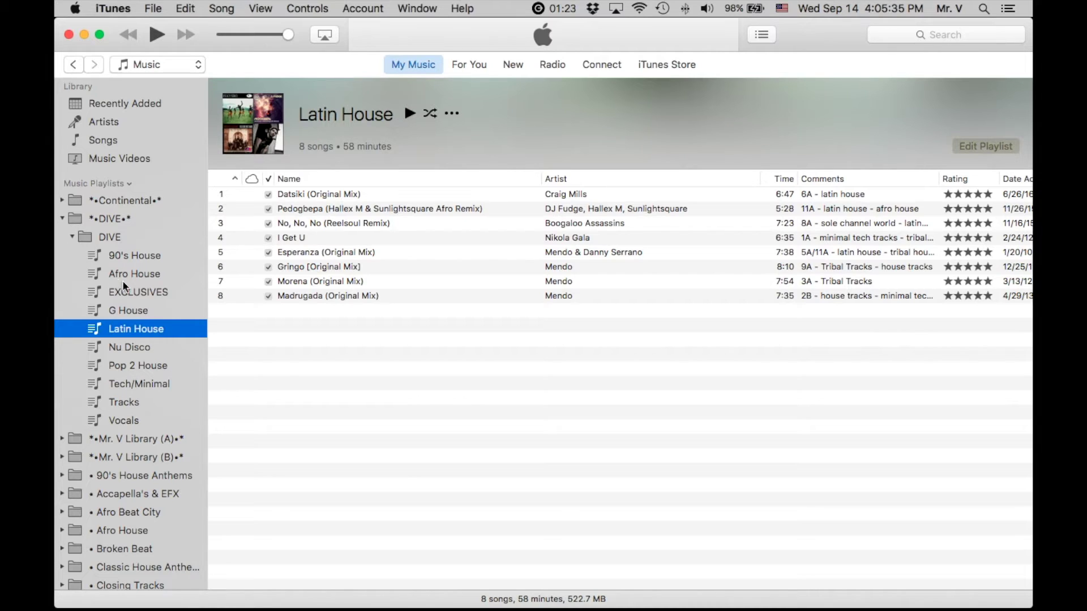
click(71, 236)
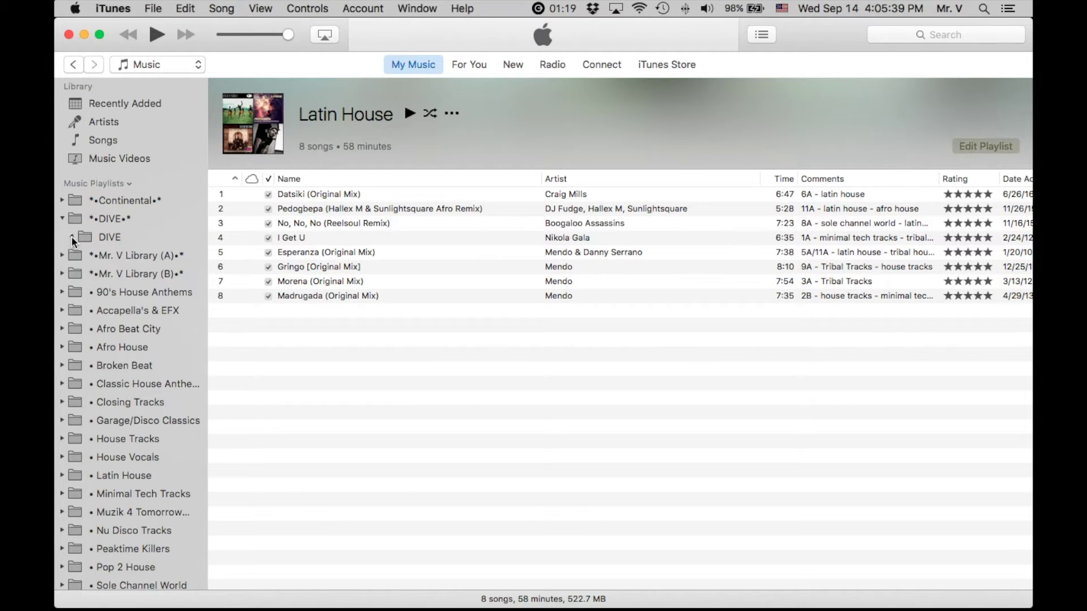
click(63, 219)
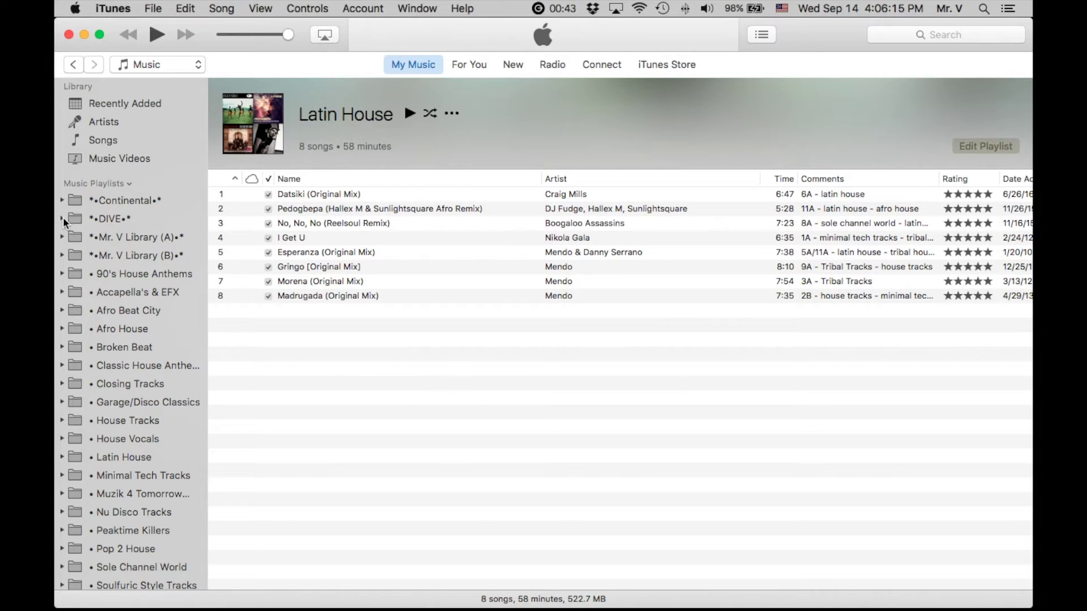
click(63, 219)
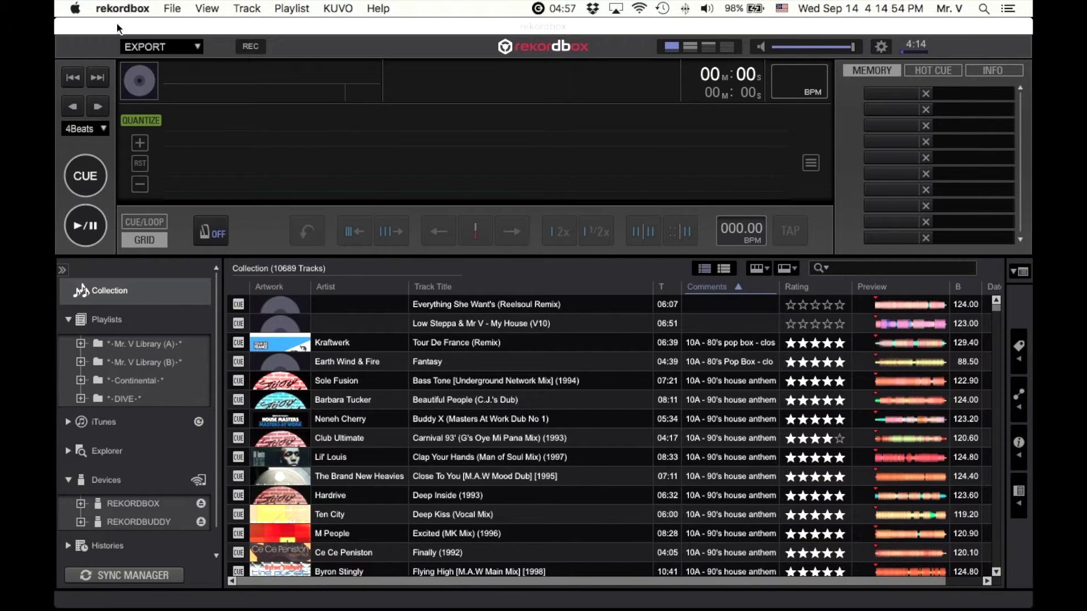
Switch to rekordbox, check the mounted drives on the desktop, and show the rekordbox window in full screen.
click(95, 27)
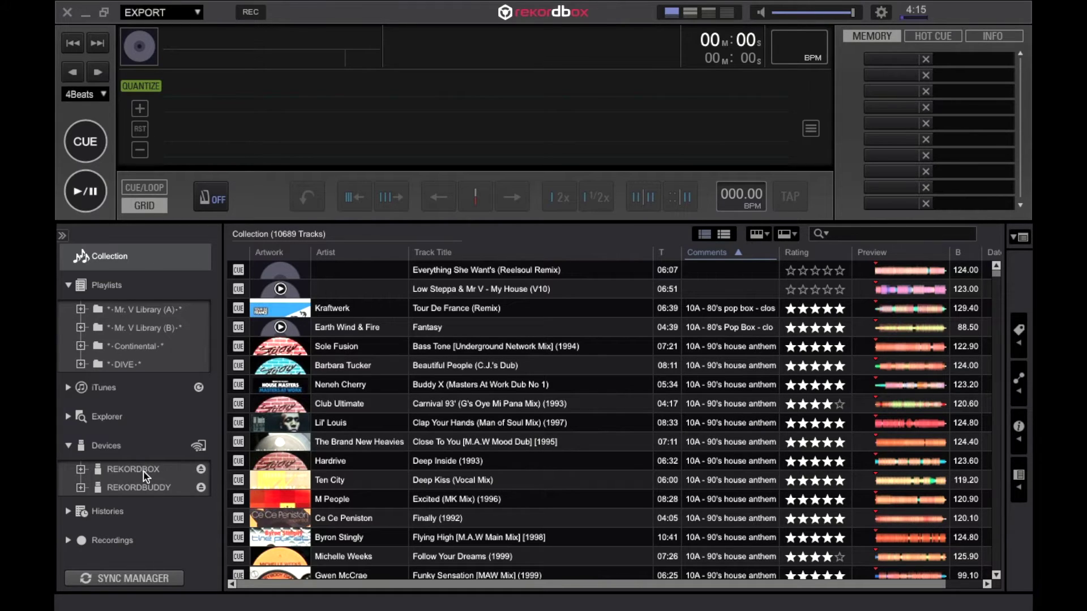
click(104, 14)
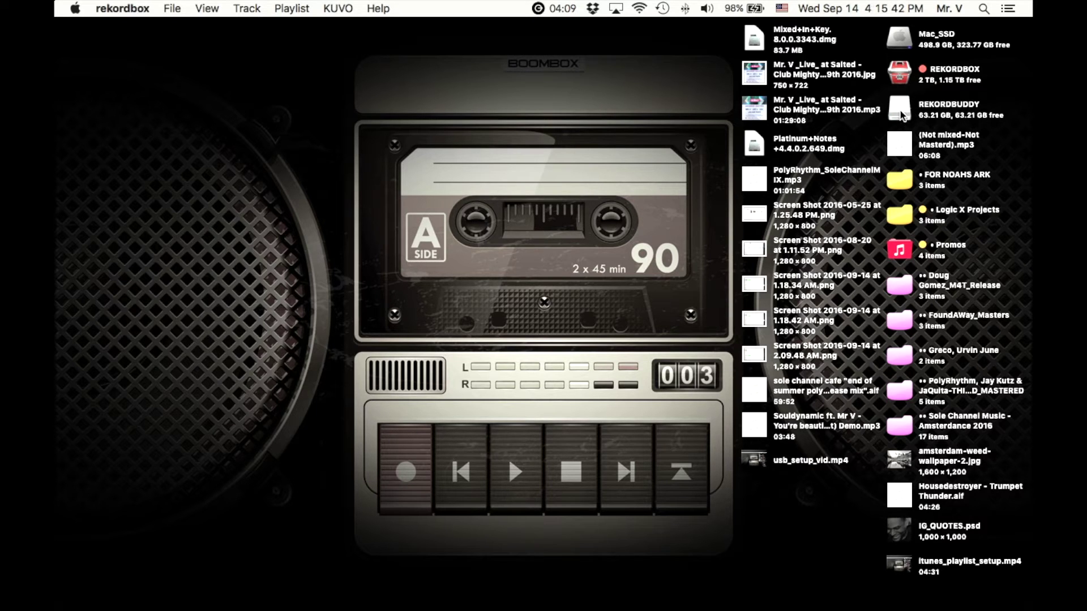
mouse_move(834, 601)
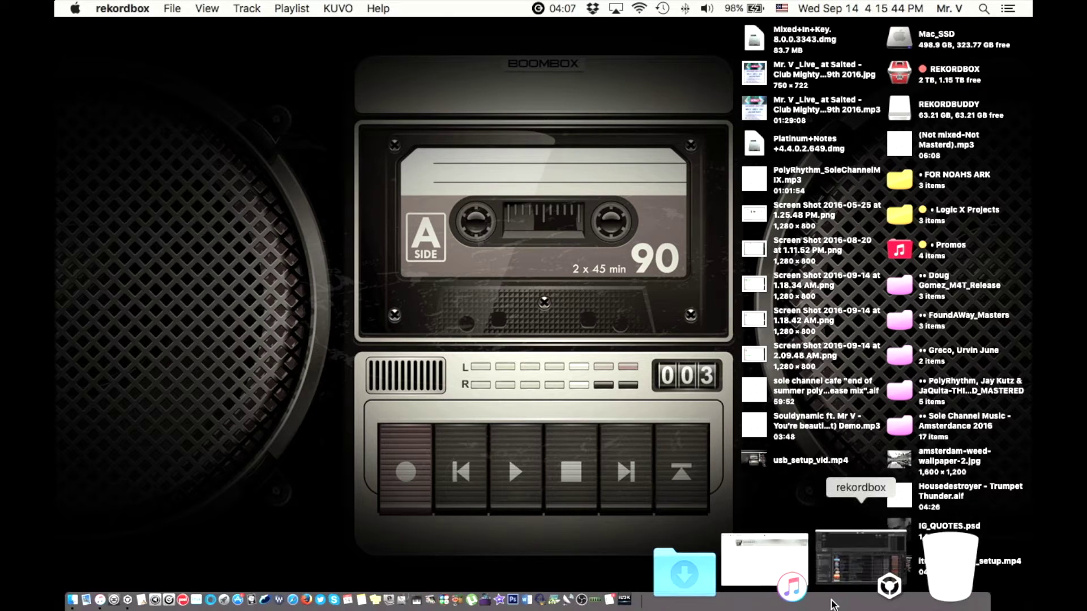
click(833, 601)
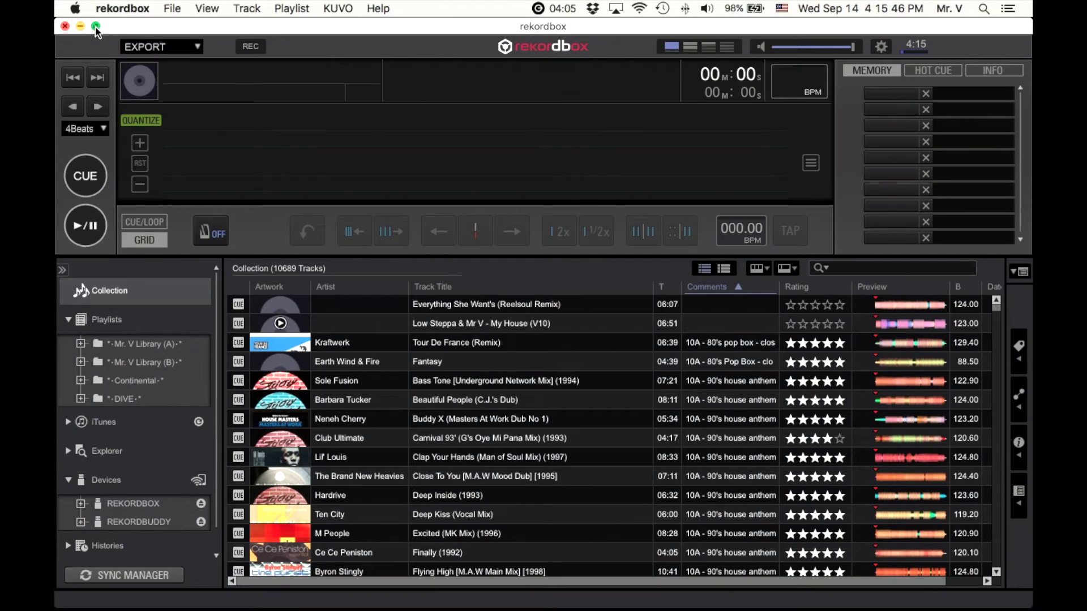
click(94, 26)
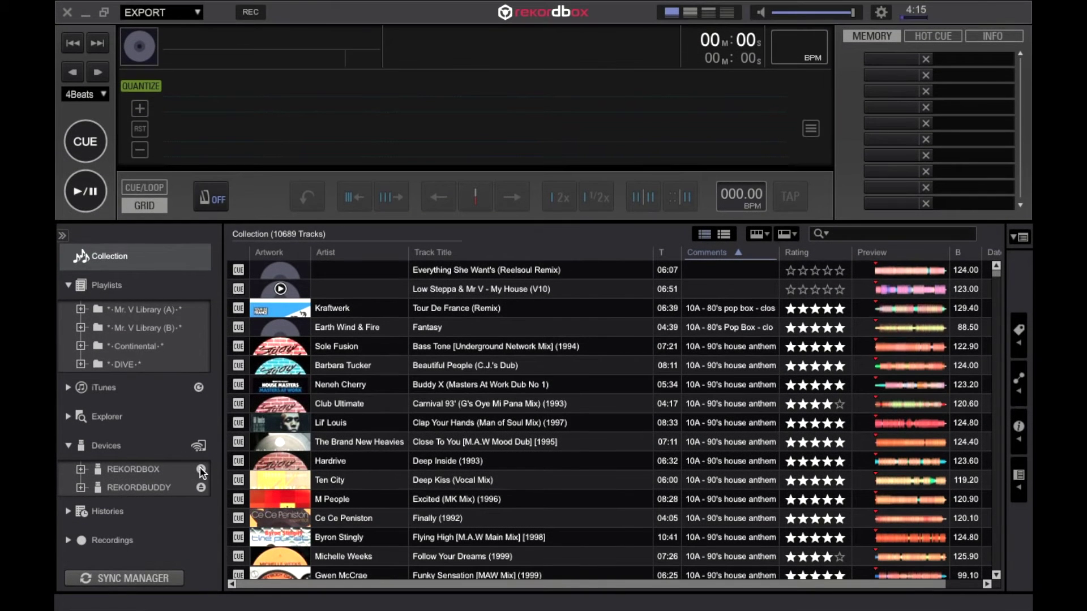
Name the REKORDBUDDY device "Rekordbuddy 2 Go" and set its background color to Purple.
click(135, 487)
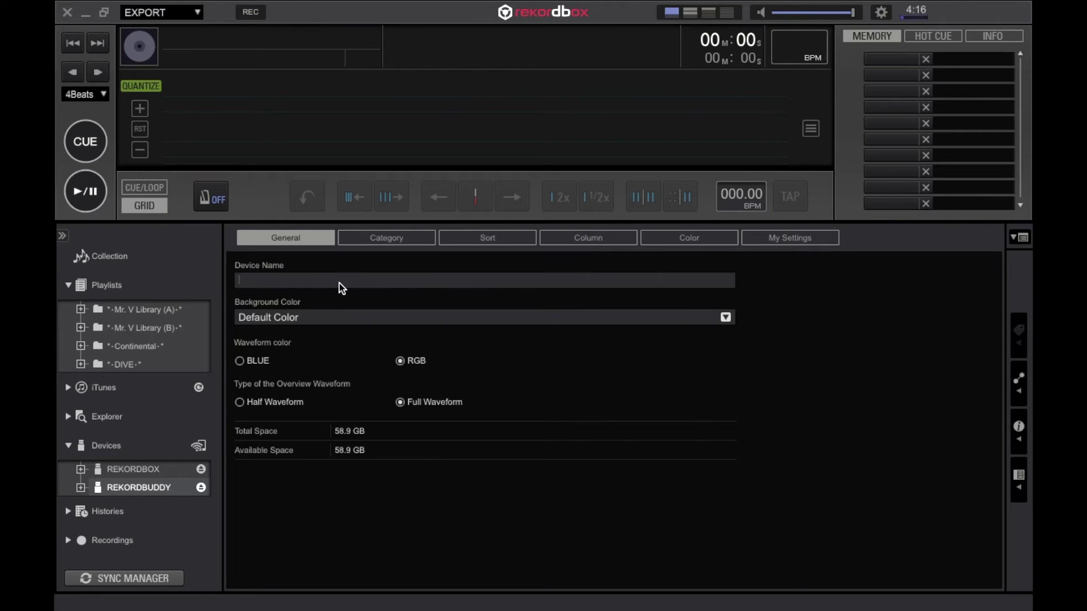
text(Rekordbuddy 2 go)
key(BackSpace)
key(BackSpace)
text(Go)
click(363, 319)
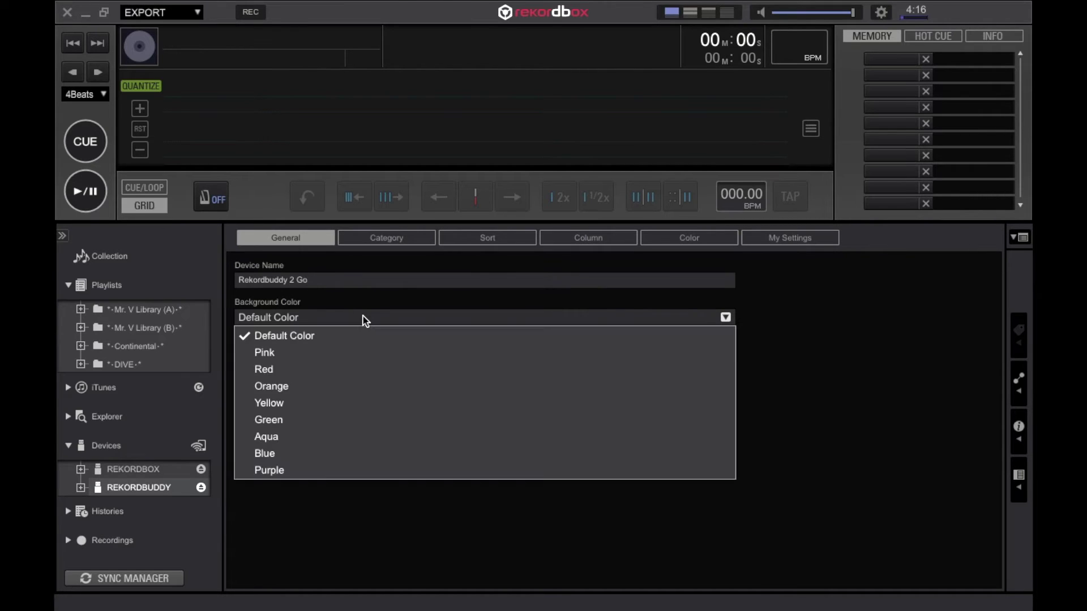
click(358, 468)
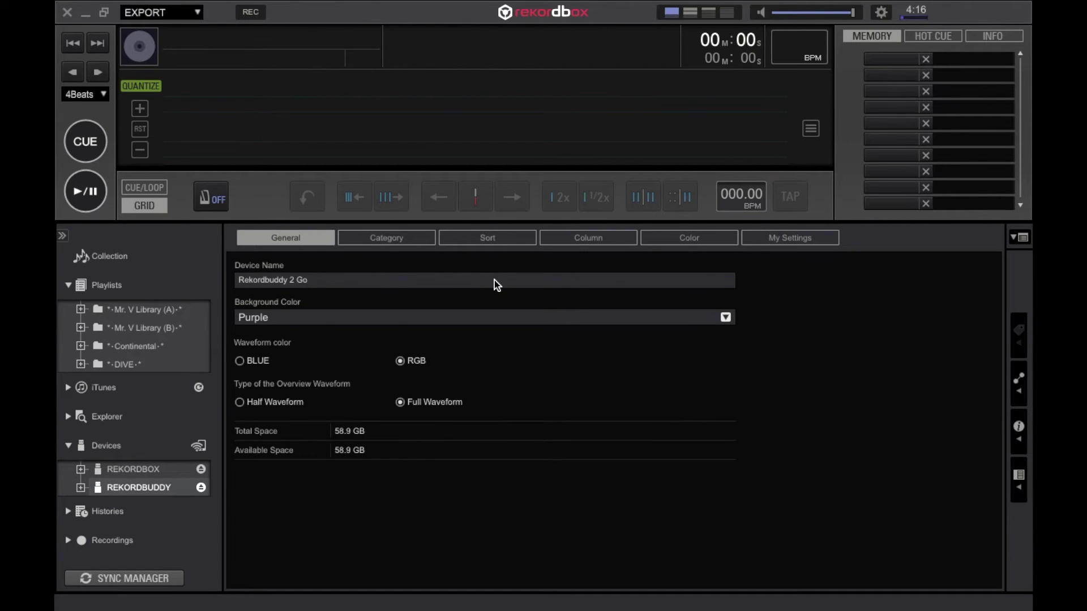
Review the REKORDBUDDY device's category, sort, column, color and player settings.
click(396, 238)
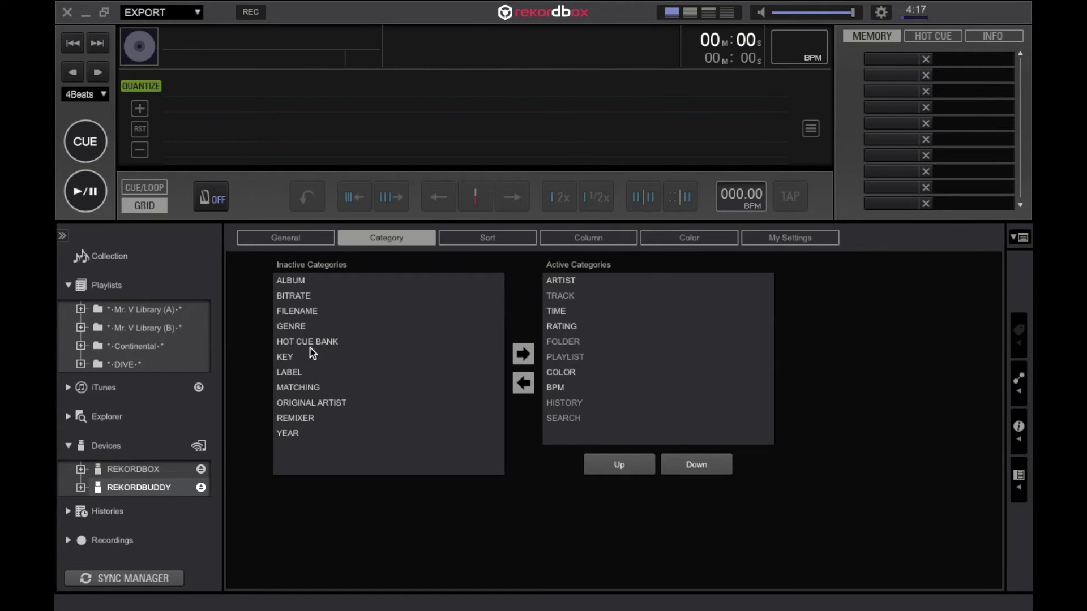
click(490, 242)
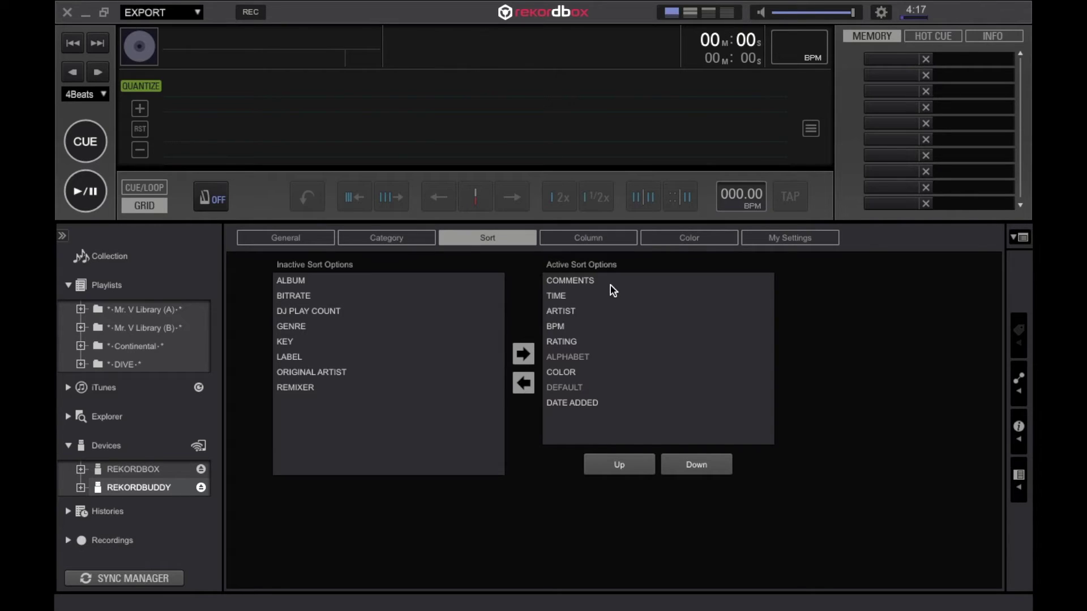
click(599, 233)
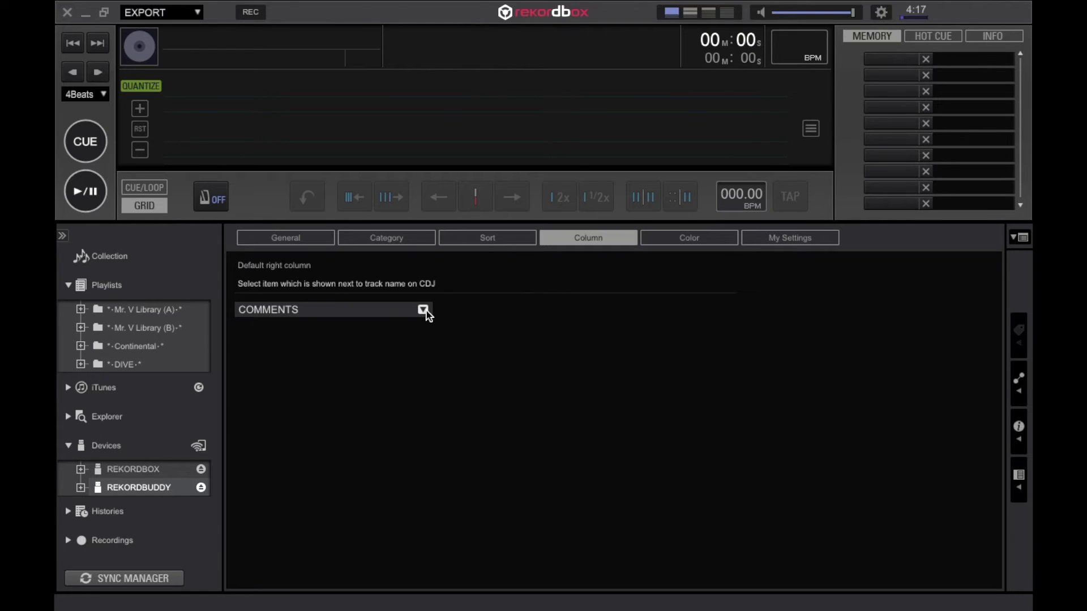
click(700, 240)
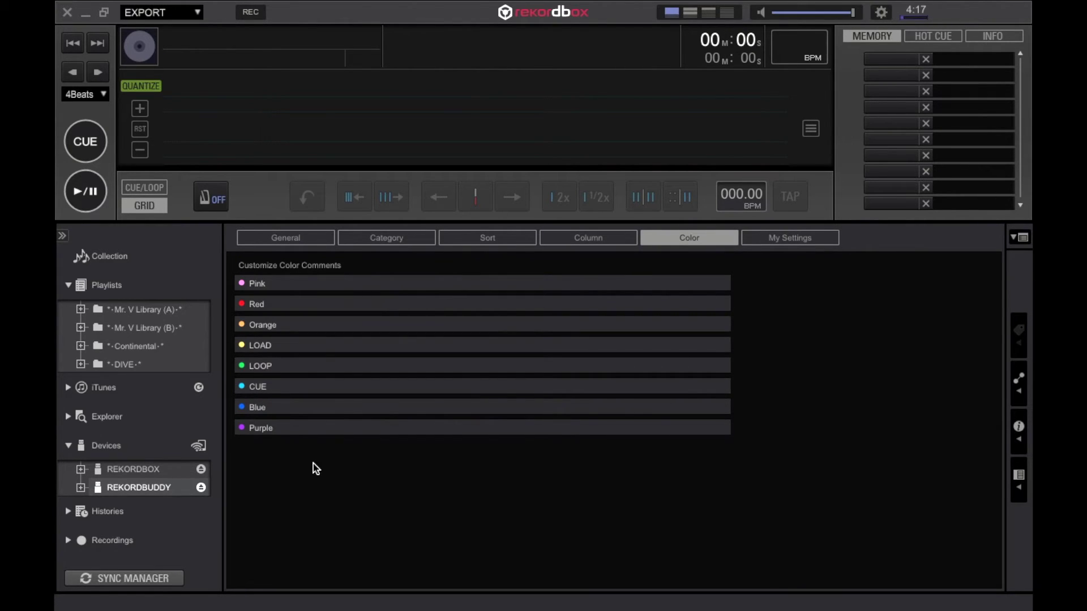
click(815, 240)
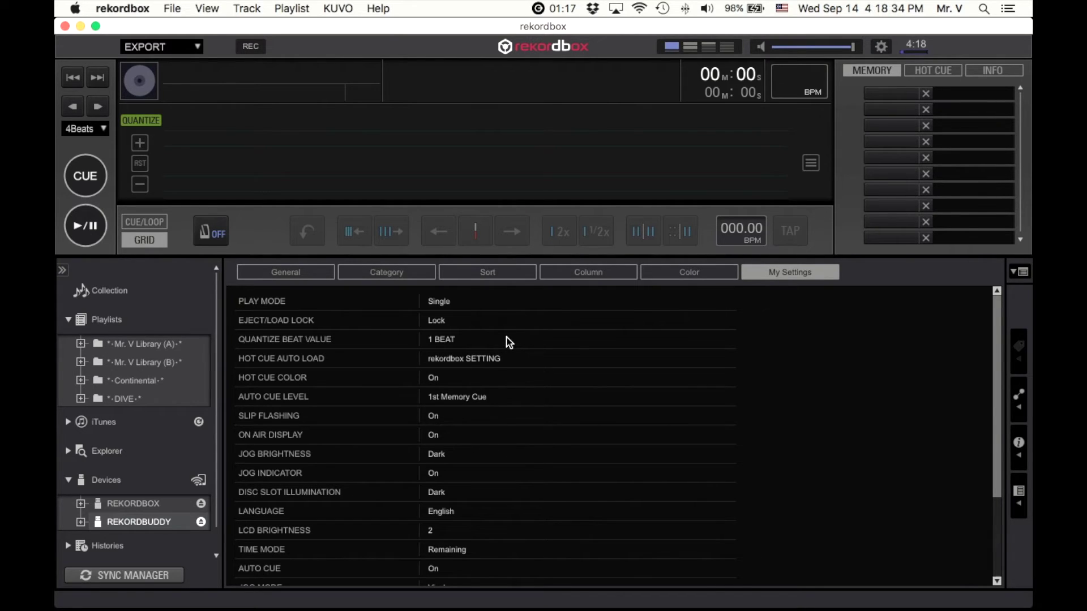
Examine the full list of player settings stored on REKORDBUDDY, from play mode and quantize beat value to tempo range and phase meter.
click(440, 339)
drag(1000, 448, 1000, 515)
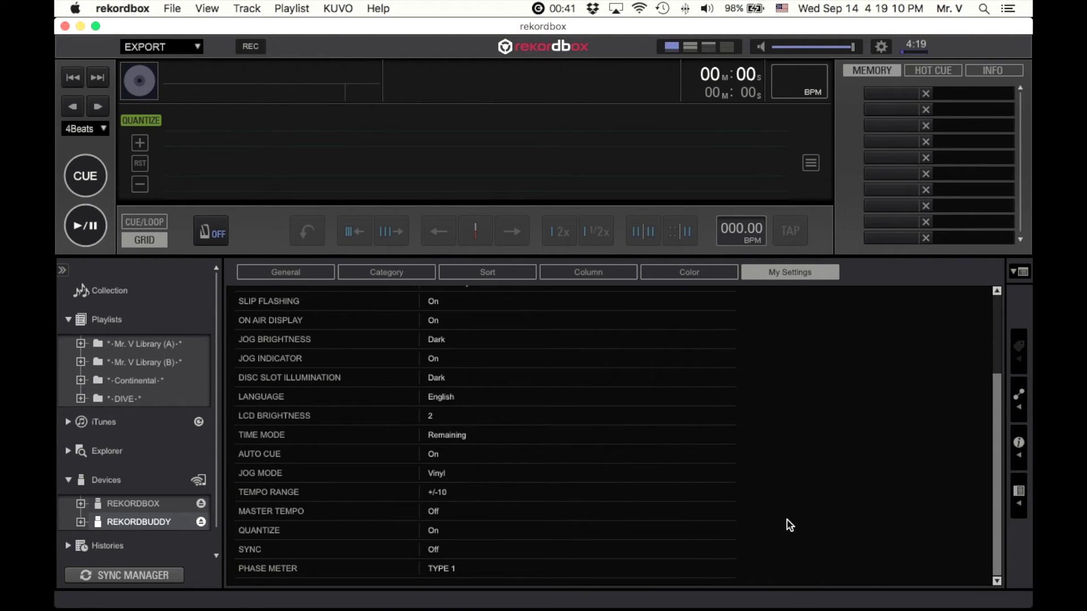
click(436, 493)
drag(999, 444, 995, 467)
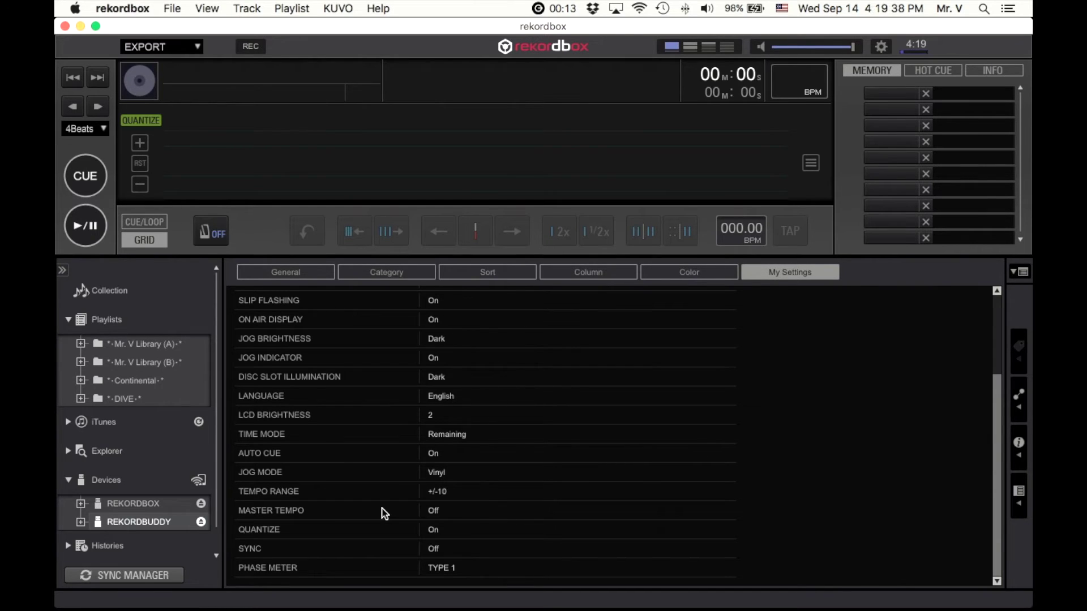
scroll(384, 513, up, 6)
scroll(384, 514, down, 6)
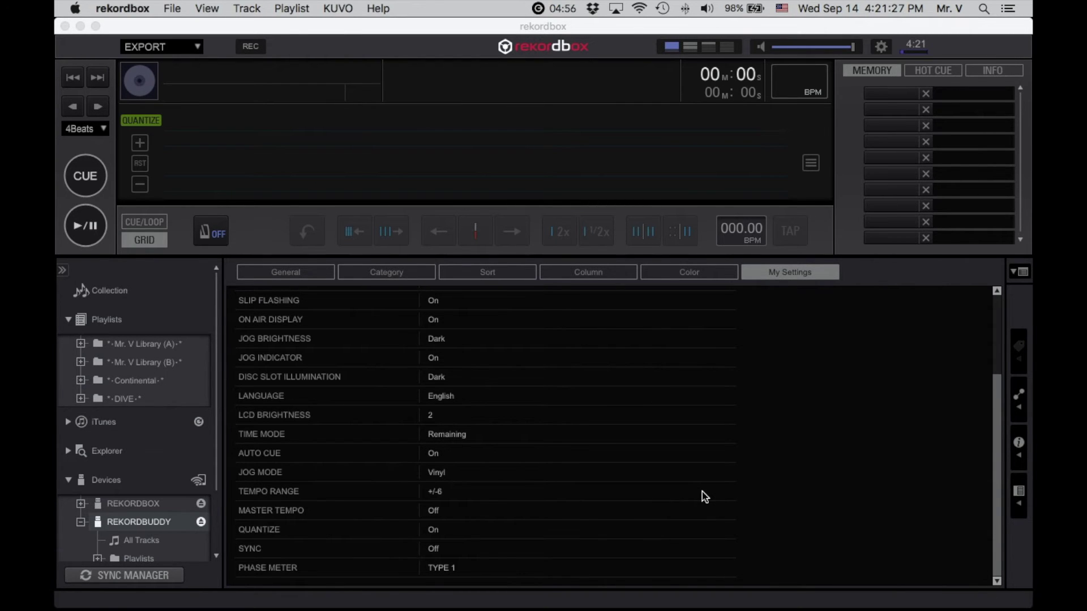
scroll(605, 488, up, 3)
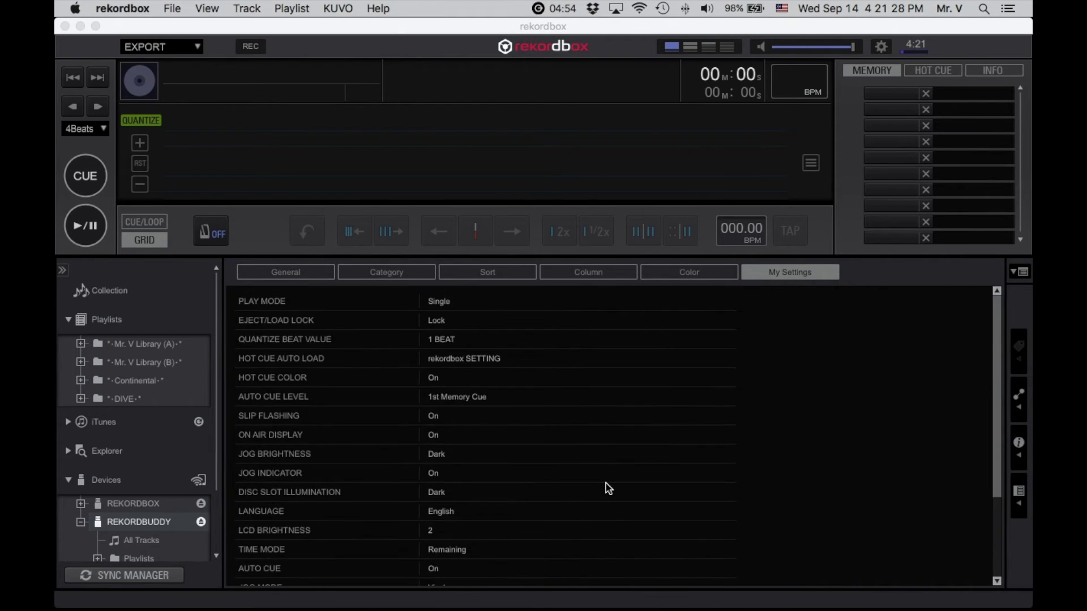
scroll(606, 487, down, 3)
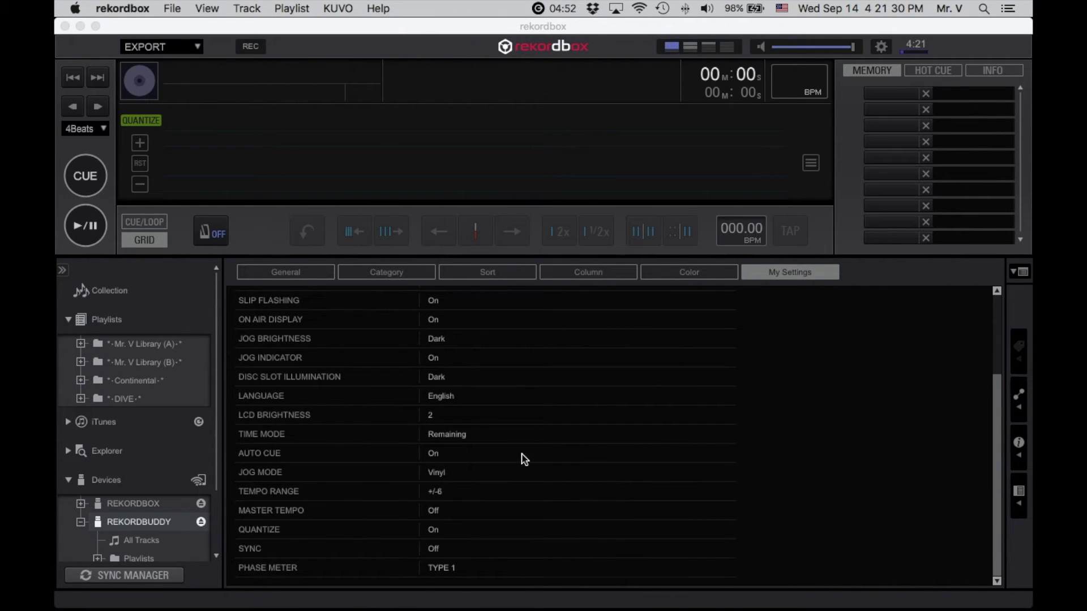
scroll(492, 453, up, 1)
scroll(492, 453, up, 2)
Display the My Settings options for CDJs and devices in the rekordbox preferences and examine the whole list.
click(121, 8)
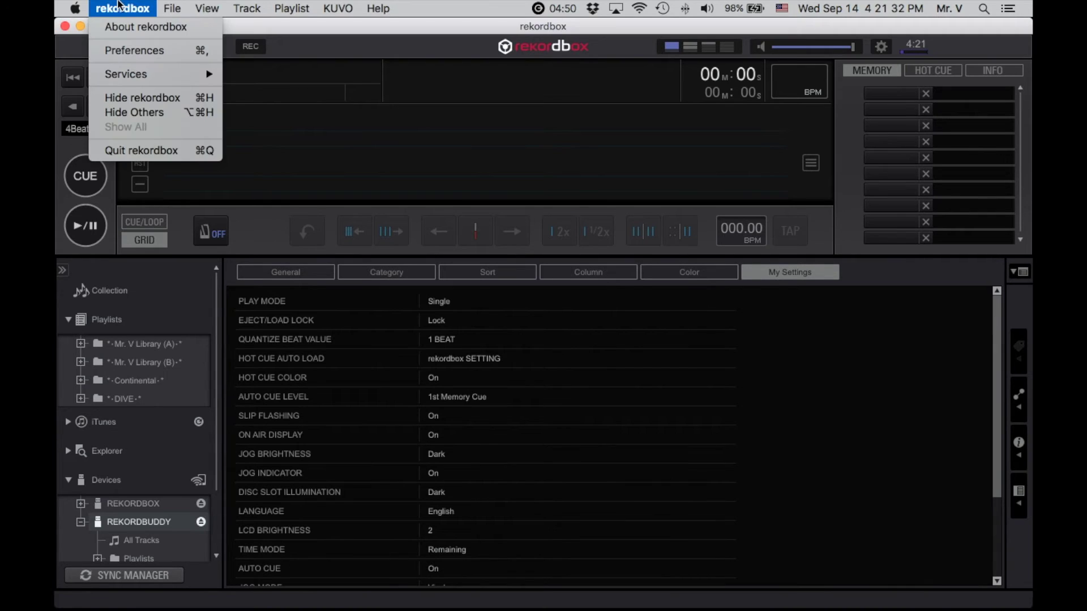
click(134, 51)
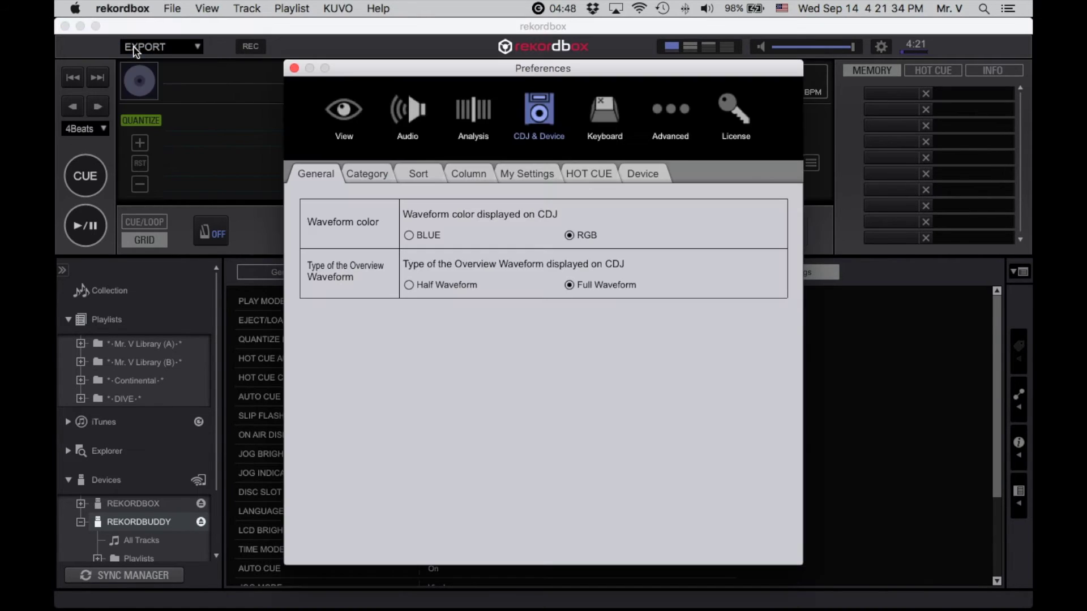
click(534, 174)
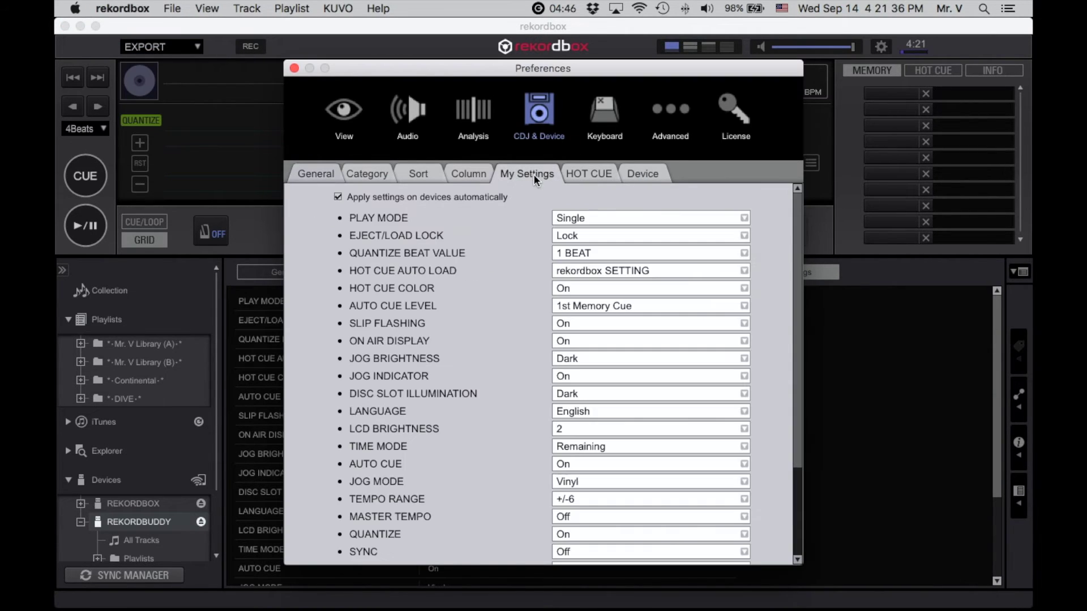
scroll(689, 321, down, 4)
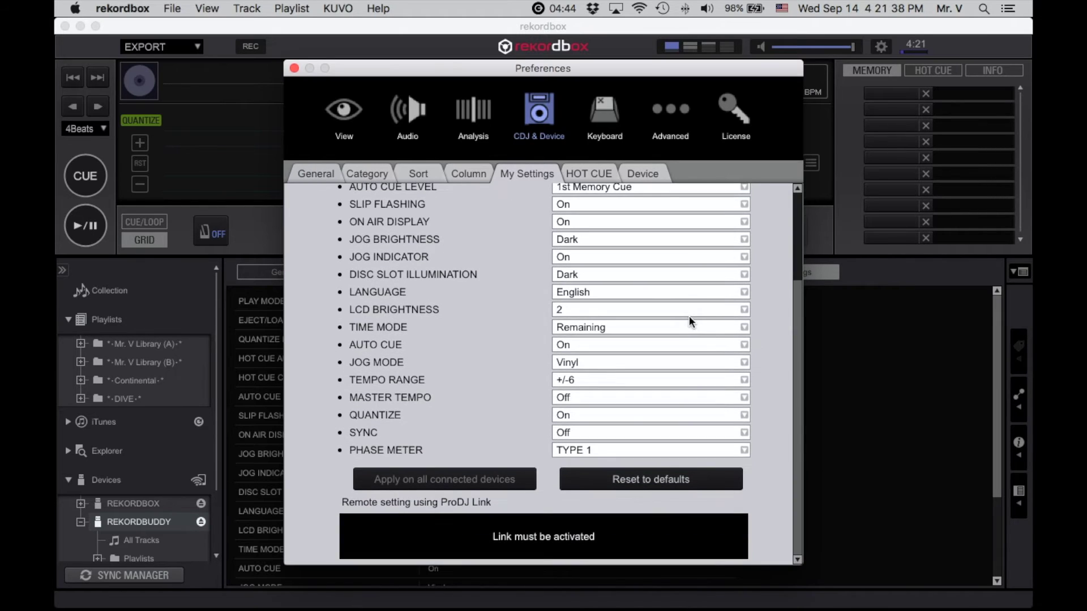
scroll(689, 316, up, 4)
scroll(689, 315, down, 4)
scroll(689, 316, up, 4)
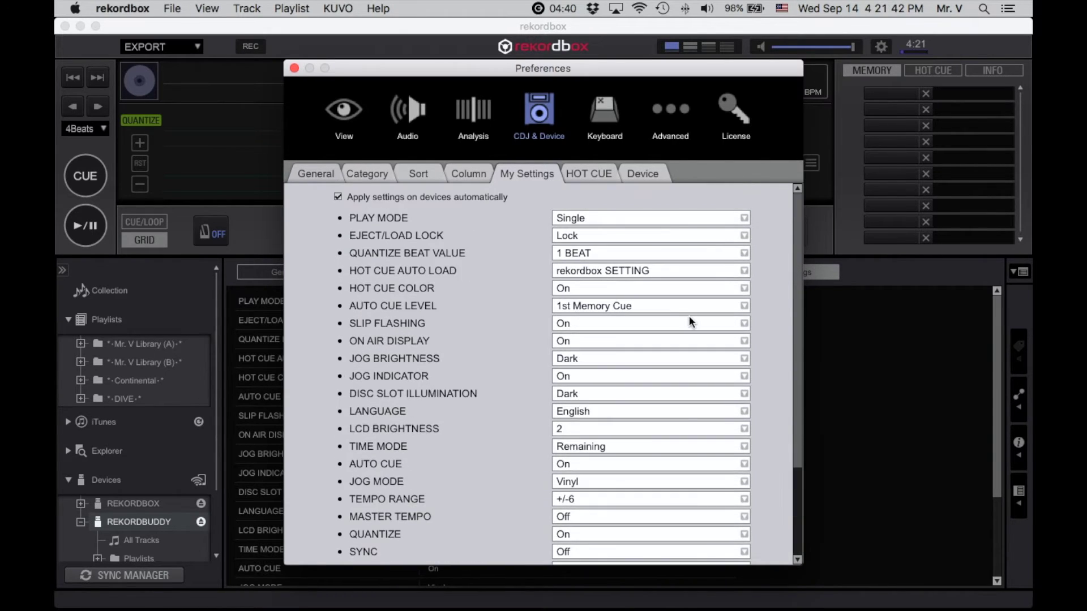
Look through the View, Audio and Analysis preferences and close the preferences.
click(354, 124)
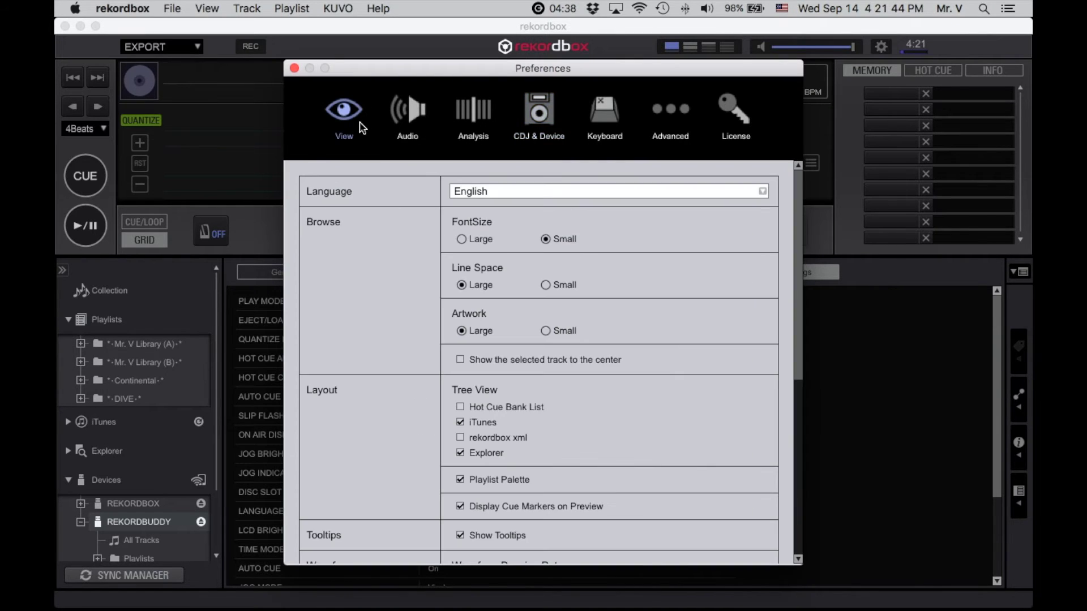
click(407, 113)
click(452, 118)
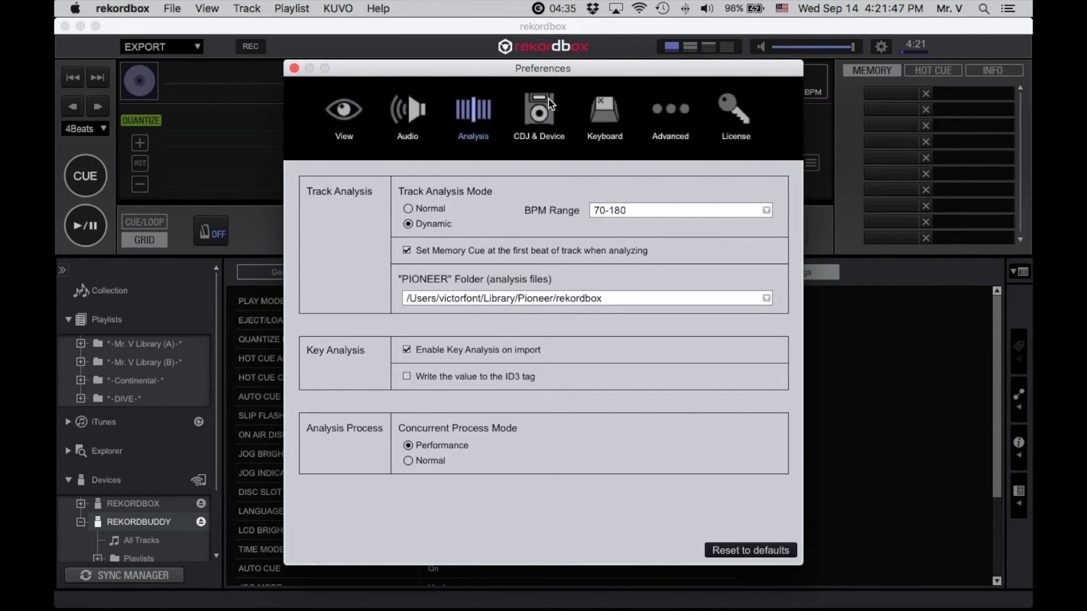
click(294, 68)
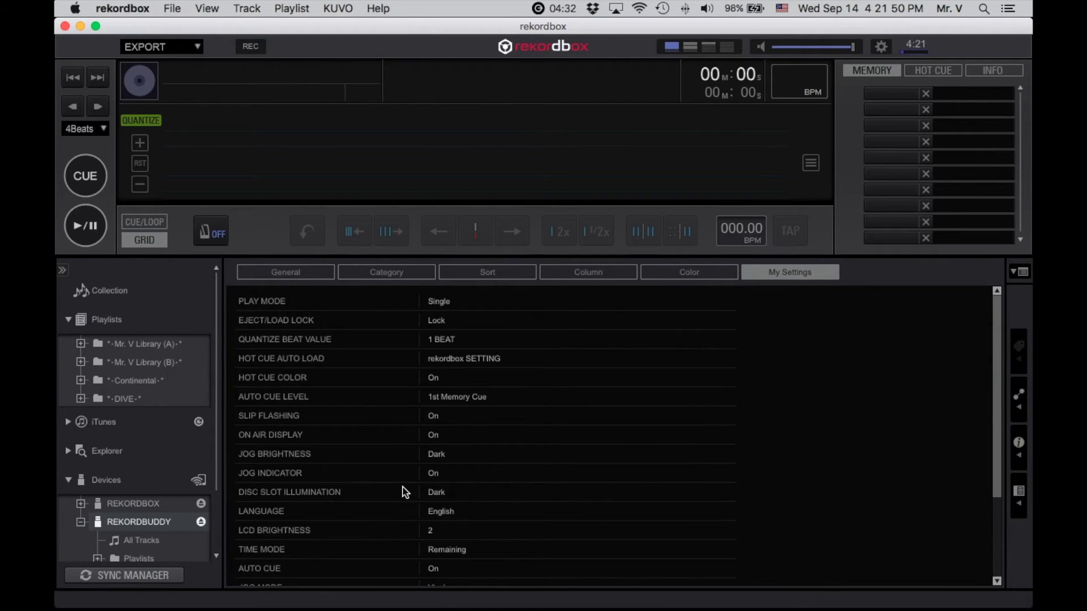
Recheck REKORDBUDDY's stored player settings, briefly reopening the preferences, and return to the device's General settings.
scroll(405, 492, down, 3)
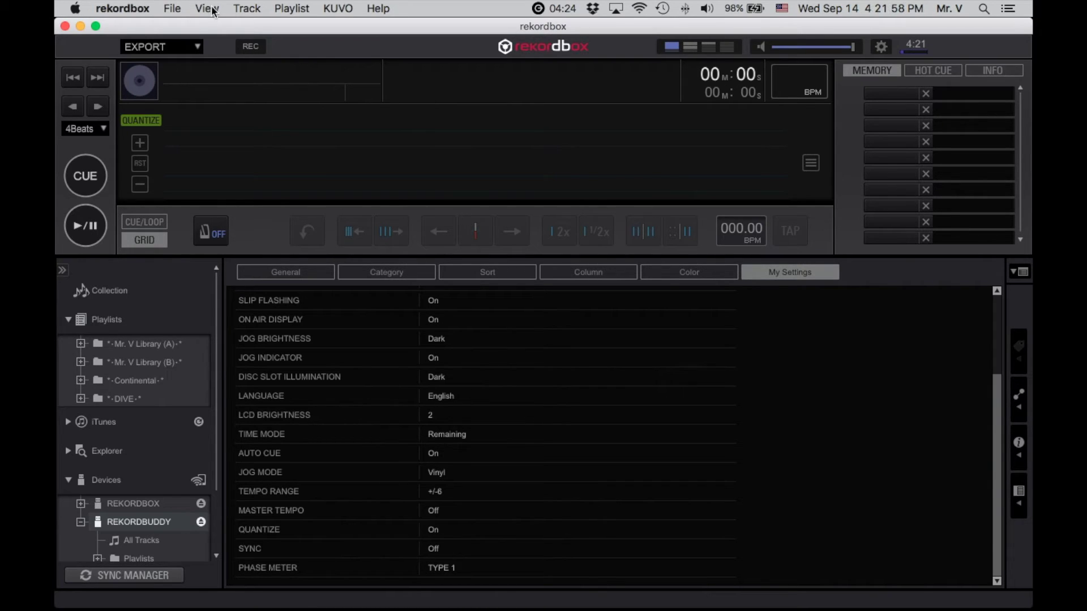
click(127, 8)
click(133, 50)
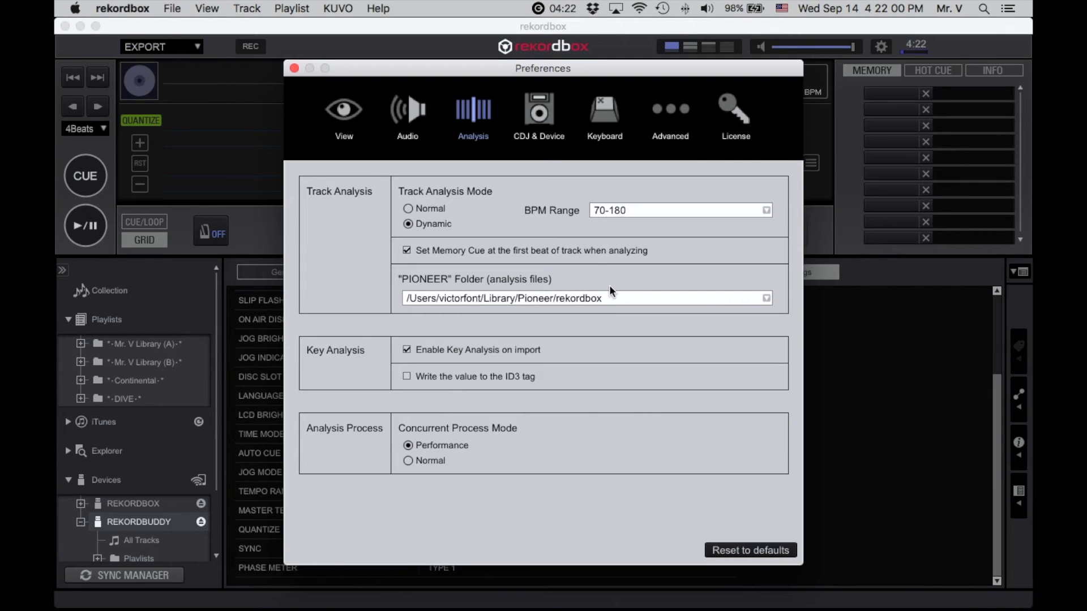
click(294, 69)
scroll(468, 502, up, 4)
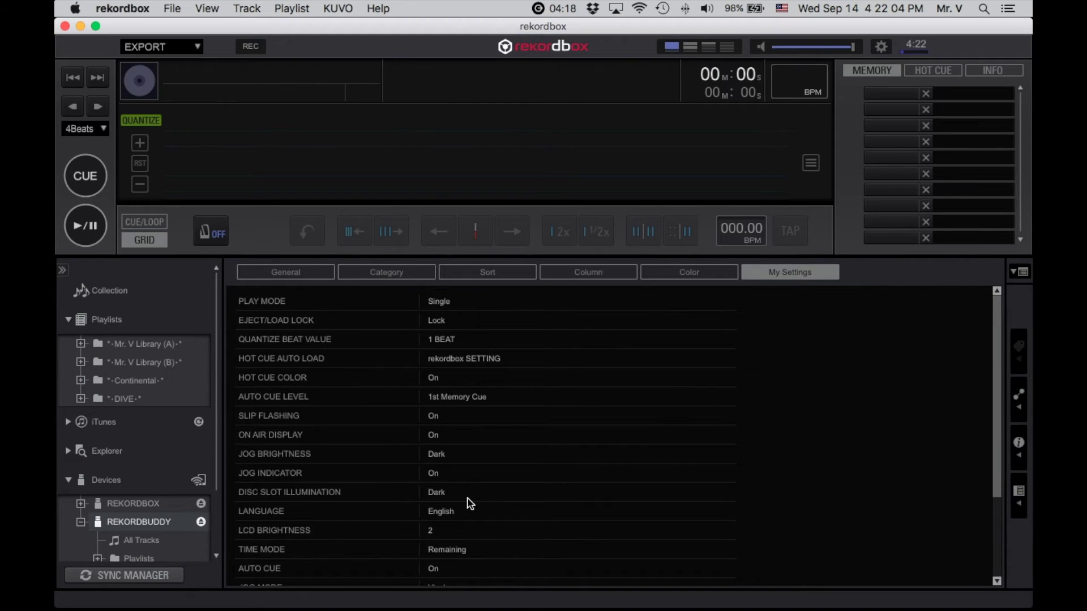
scroll(468, 502, down, 3)
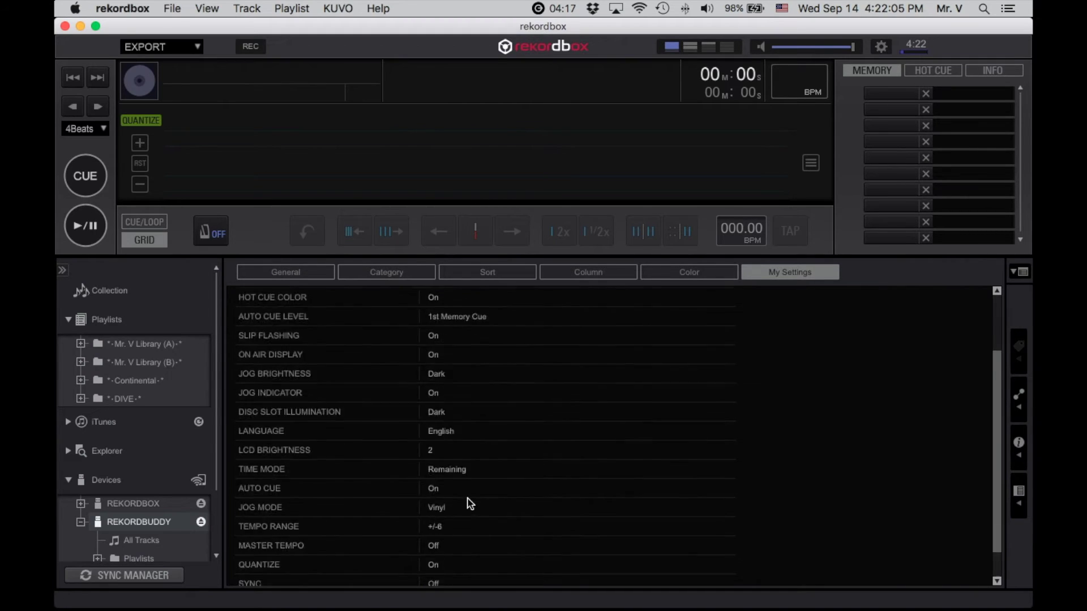
click(301, 276)
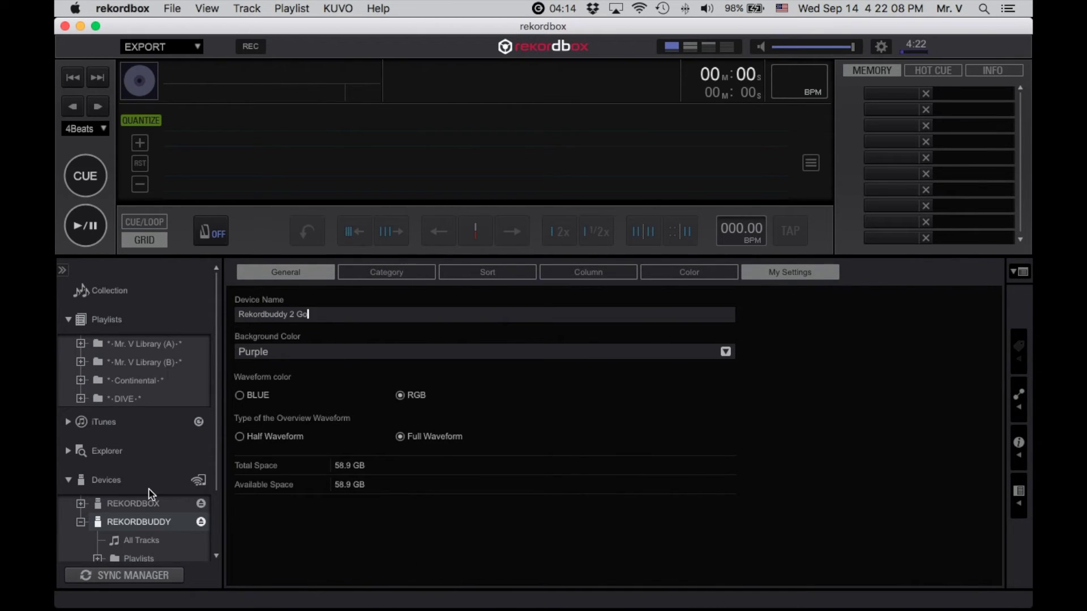
Collapse the device list and delete the *-DIVE-* folder from the rekordbox playlists.
click(68, 480)
click(119, 399)
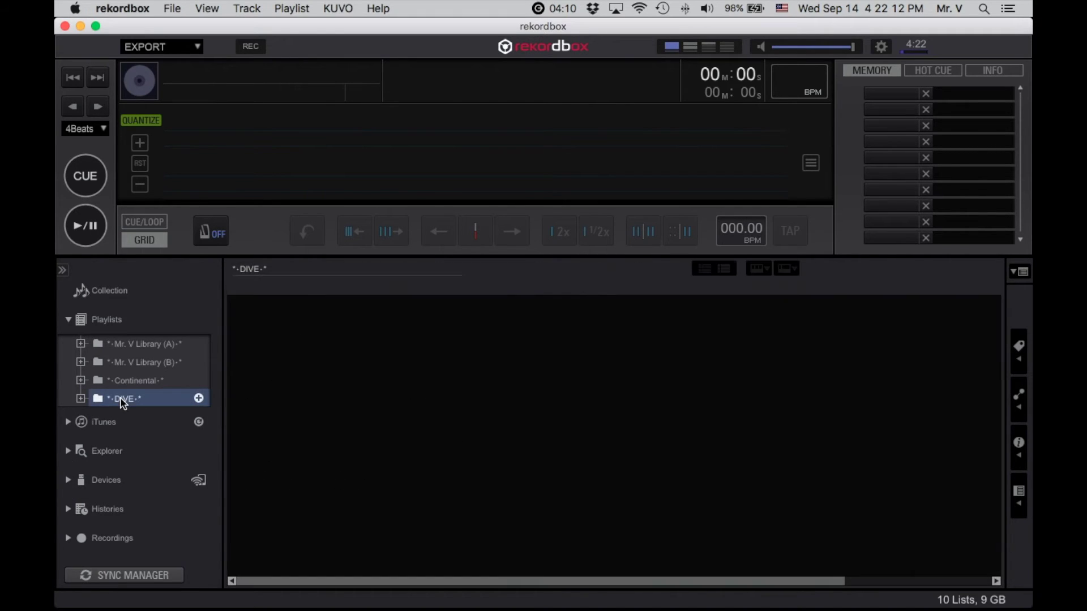
right_click(123, 402)
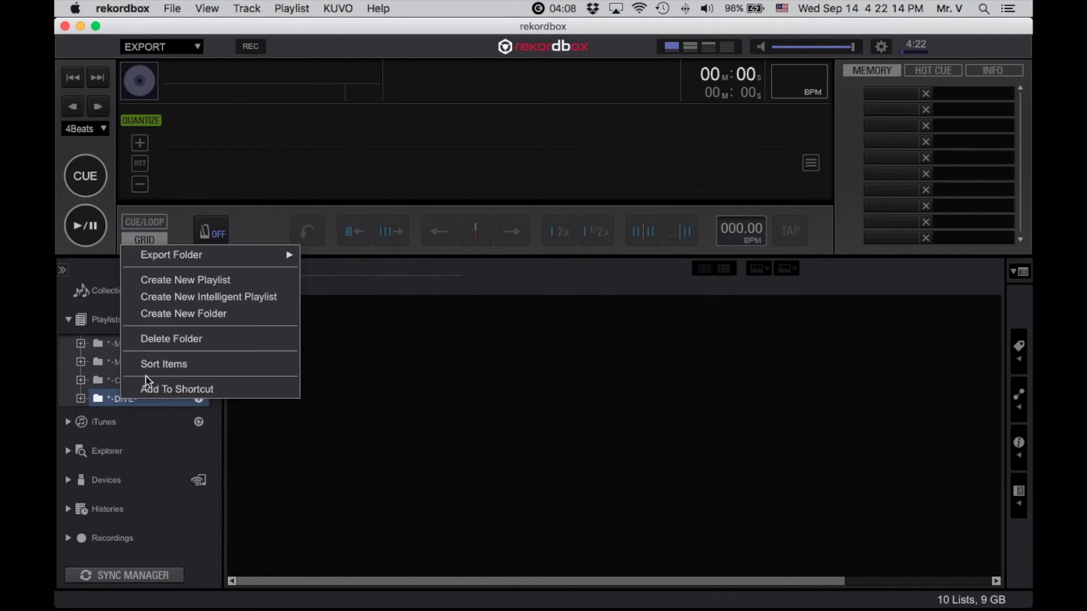
click(163, 346)
click(512, 477)
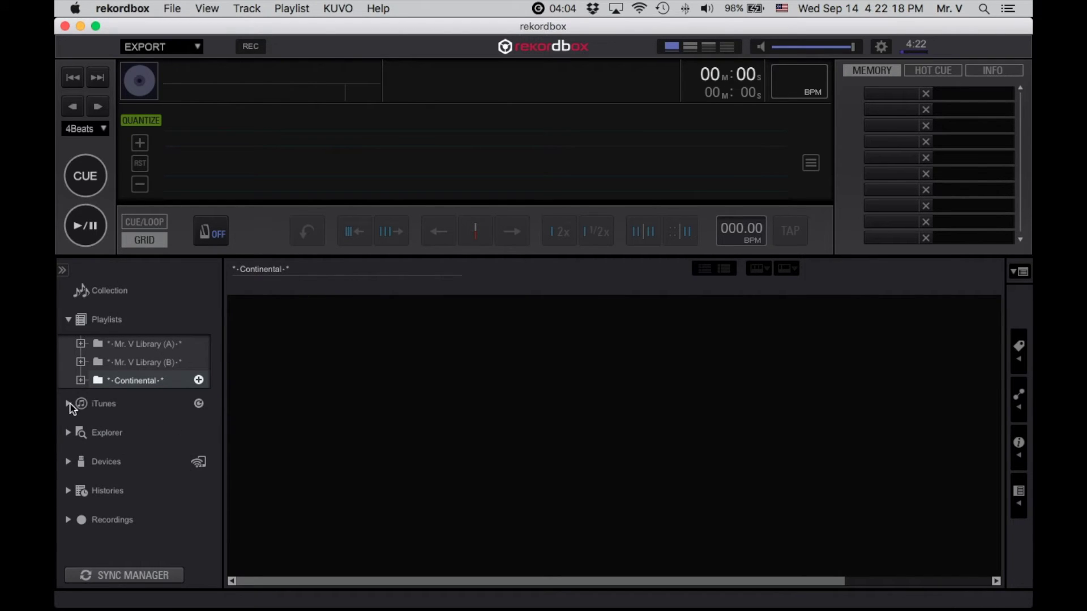
Load the iTunes library's playlists and import the *-DIVE-* playlist folder from it into rekordbox.
click(67, 404)
click(81, 446)
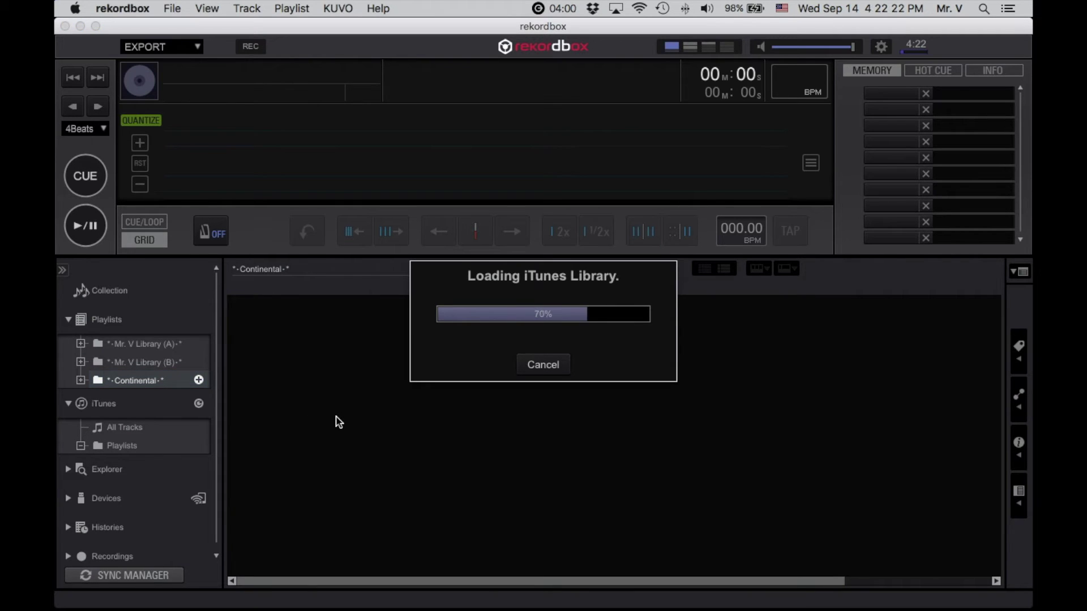
scroll(187, 436, down, 5)
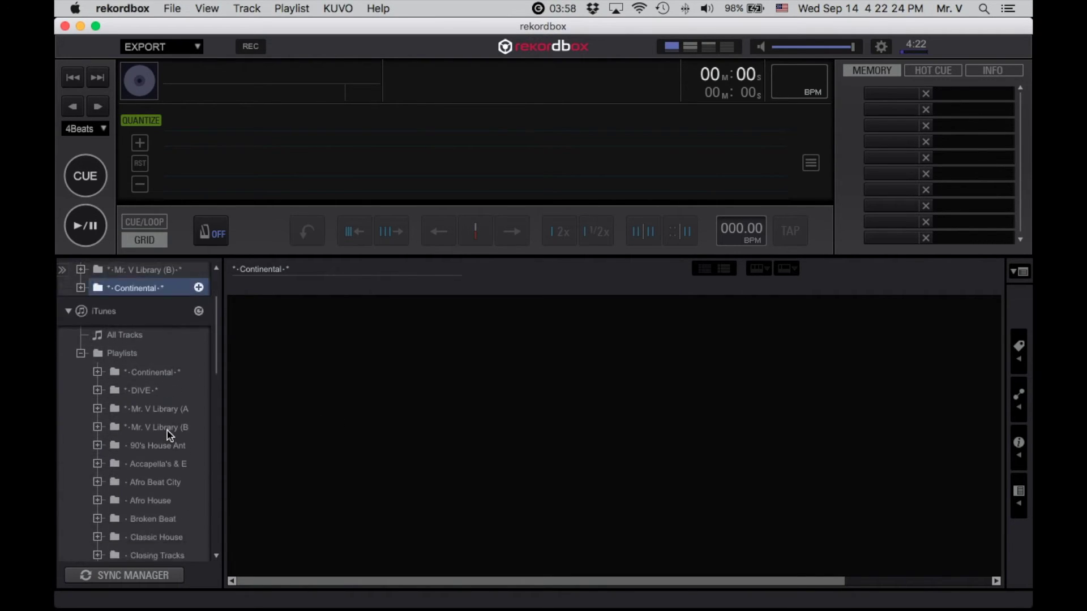
scroll(169, 434, down, 15)
scroll(169, 435, up, 20)
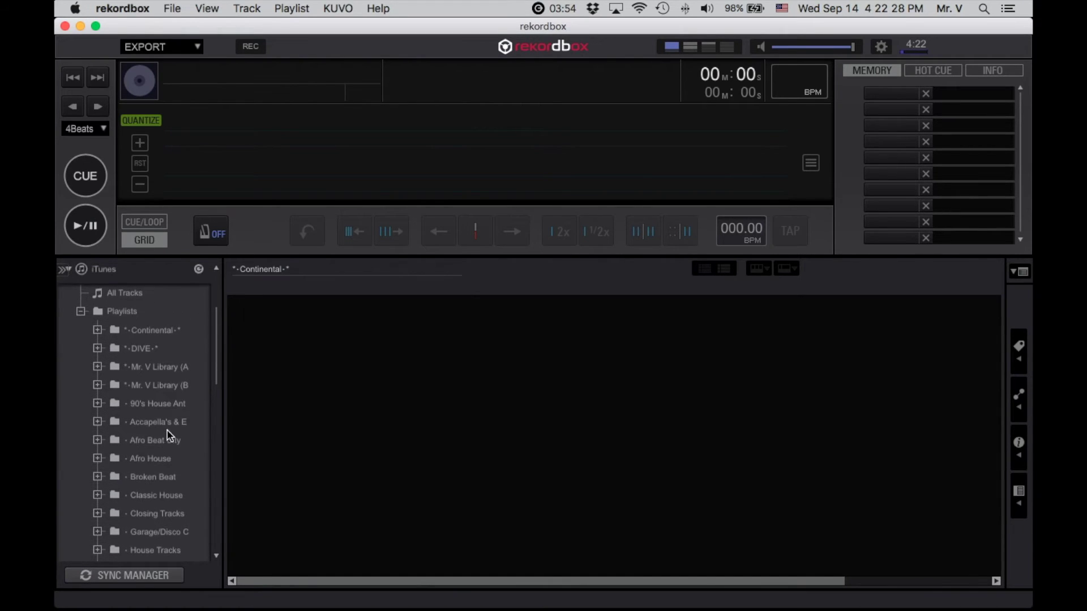
scroll(169, 436, up, 3)
click(146, 401)
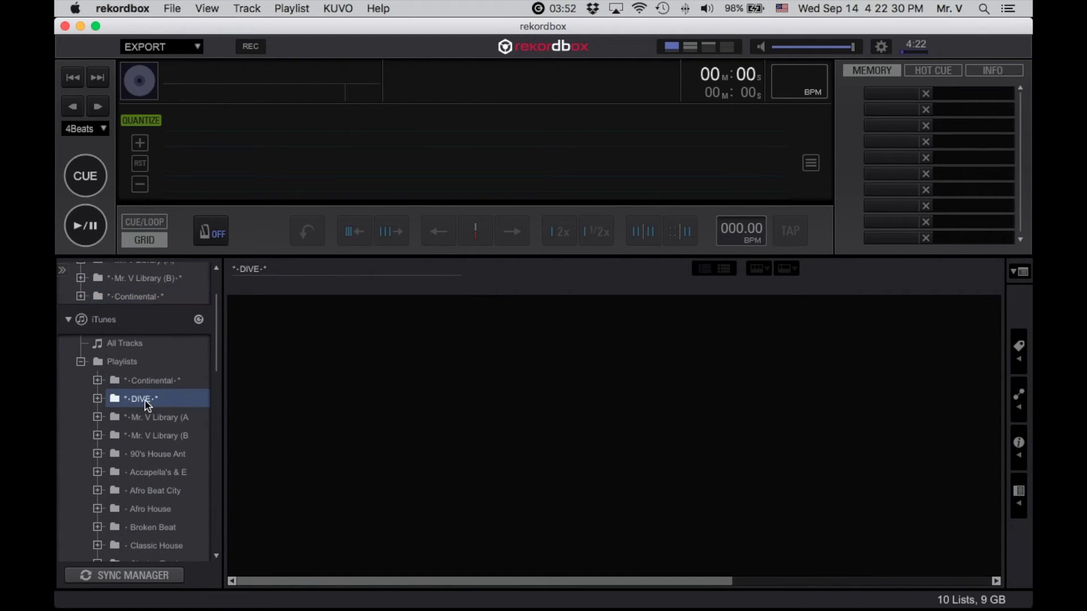
right_click(146, 402)
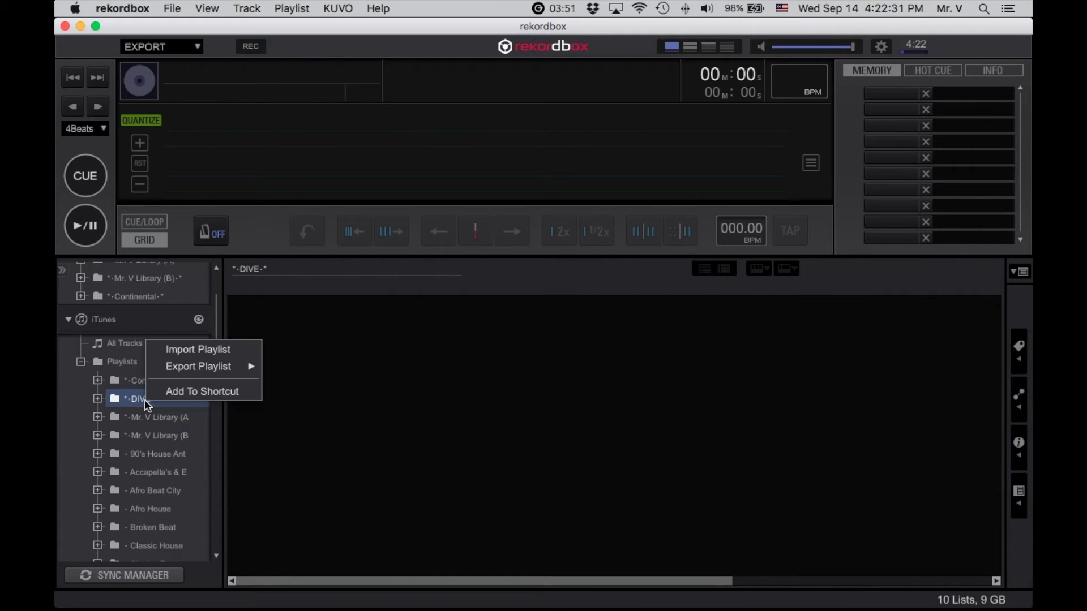
click(211, 355)
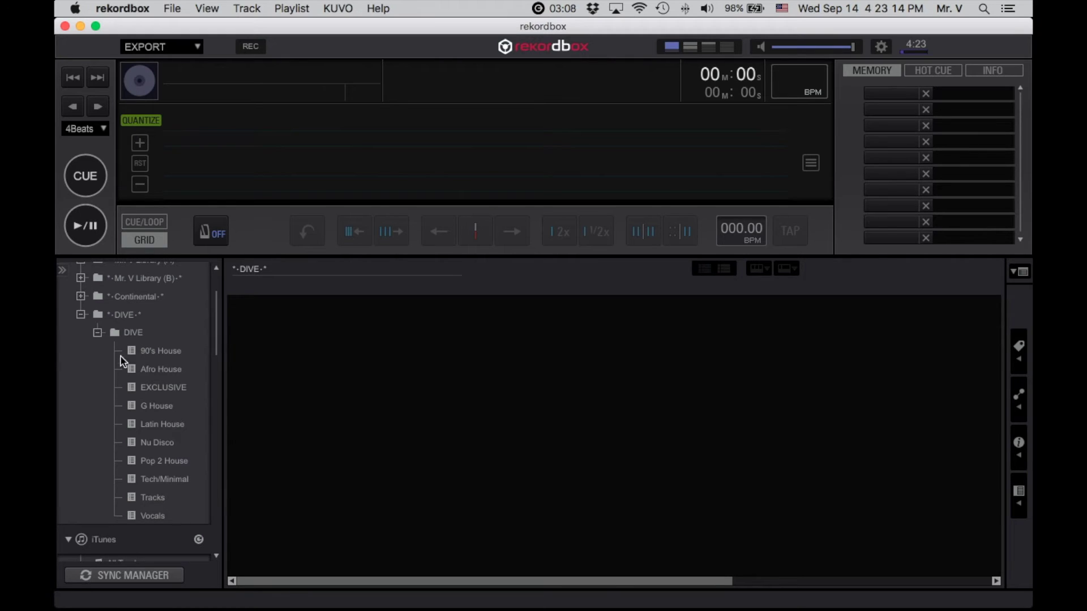
Load "Been A Long Time [Original Vocal Mix] [1993]" from the 90's House playlist in DIVE into the player and start playback.
click(158, 351)
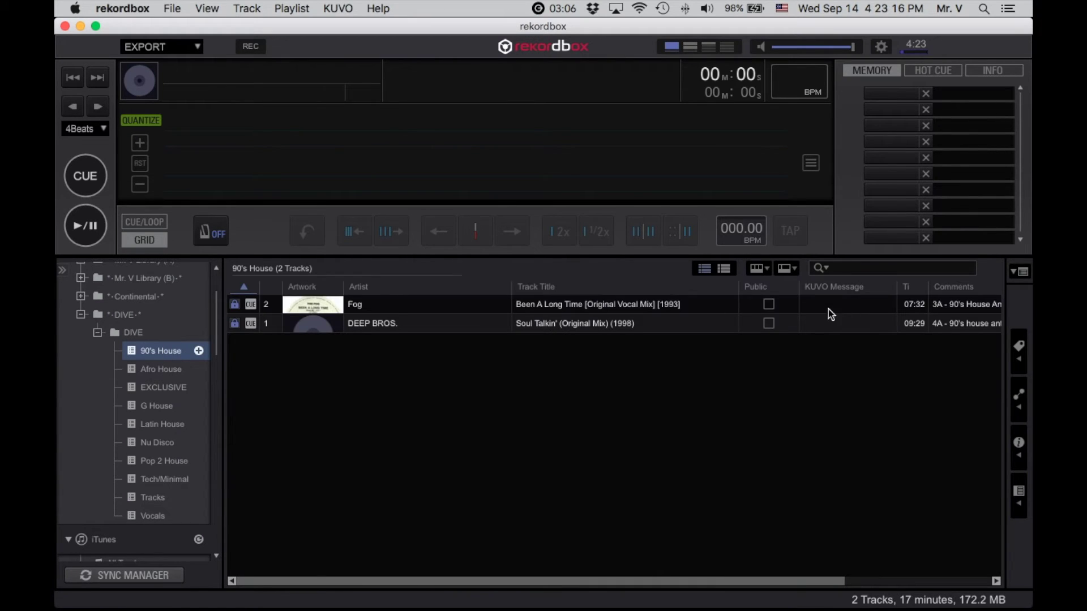
click(430, 307)
drag(429, 307, 358, 150)
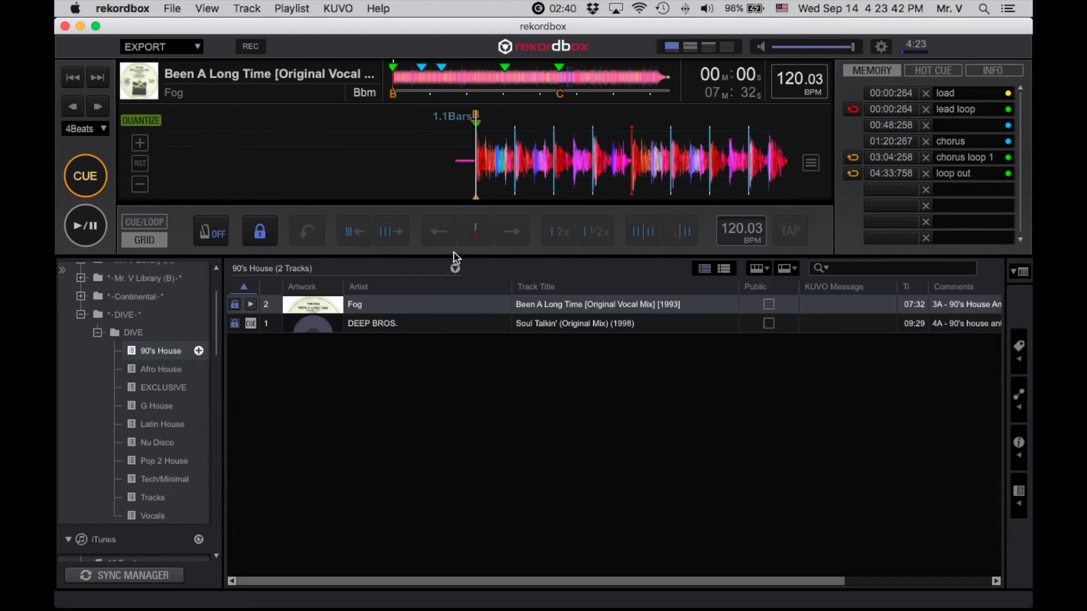
click(83, 235)
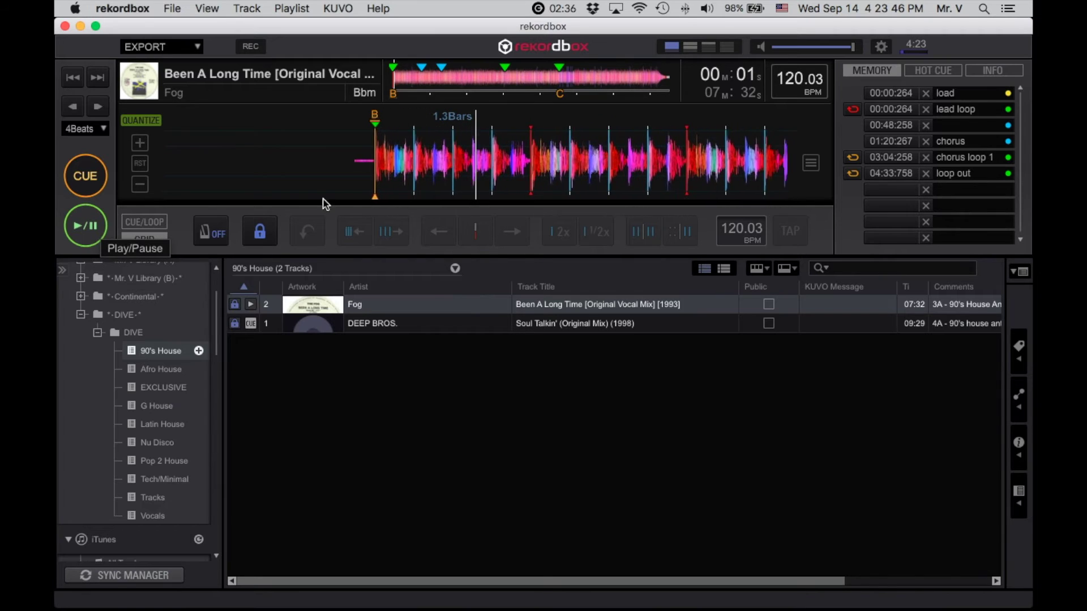
Display the track's hot cues, audition hot cues A, B and C in order, and pause playback.
click(922, 70)
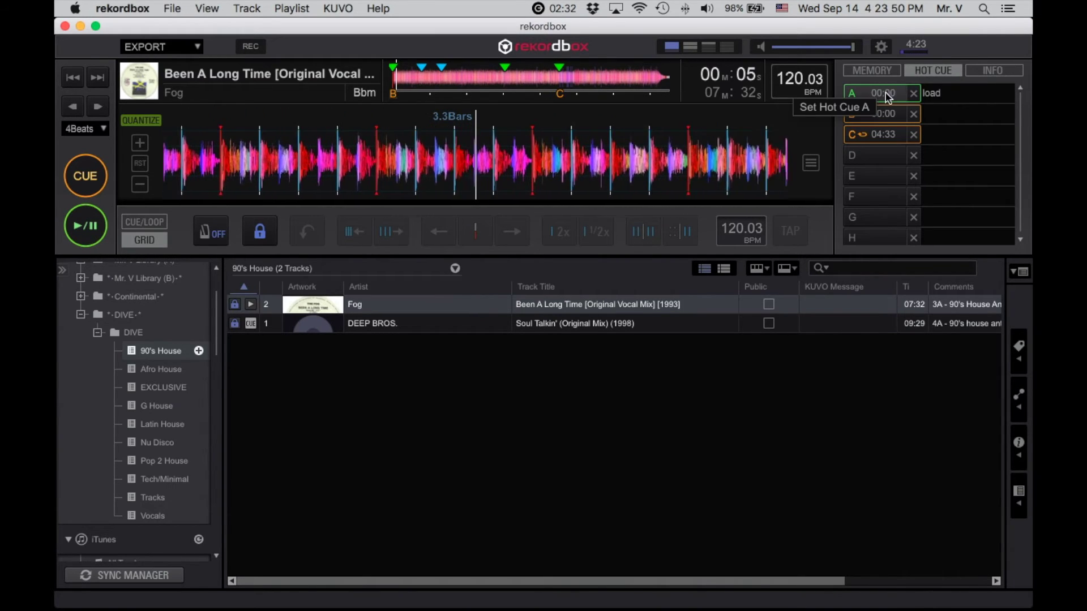
click(887, 115)
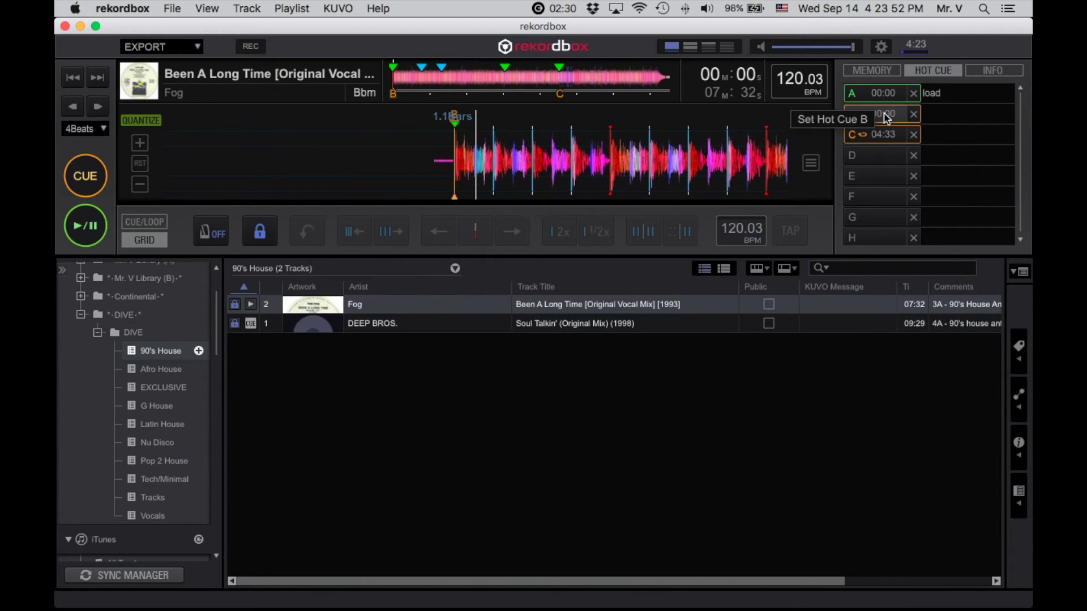
click(886, 118)
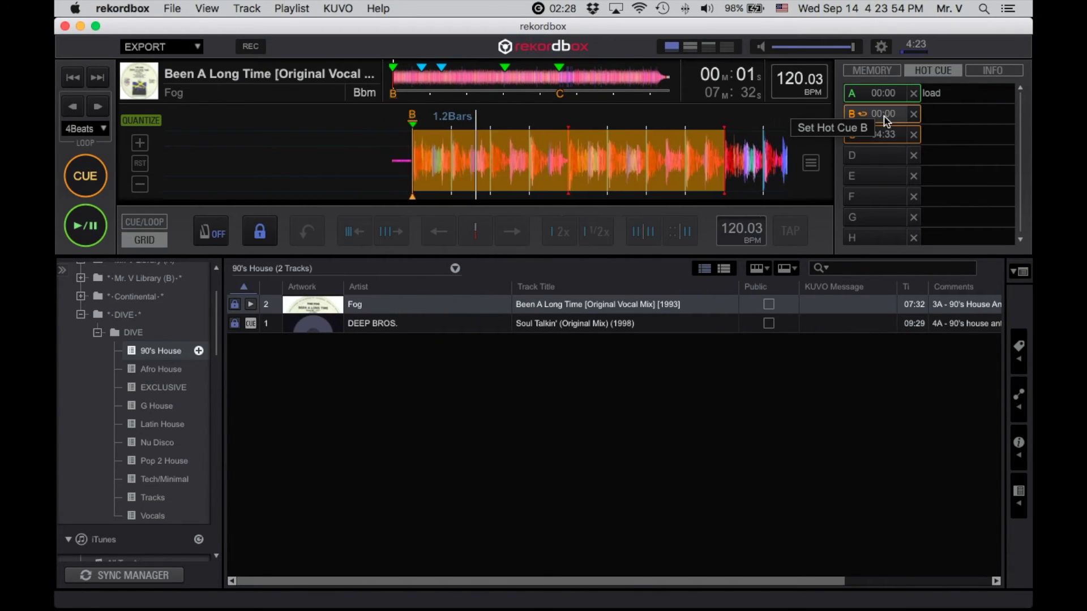
click(886, 139)
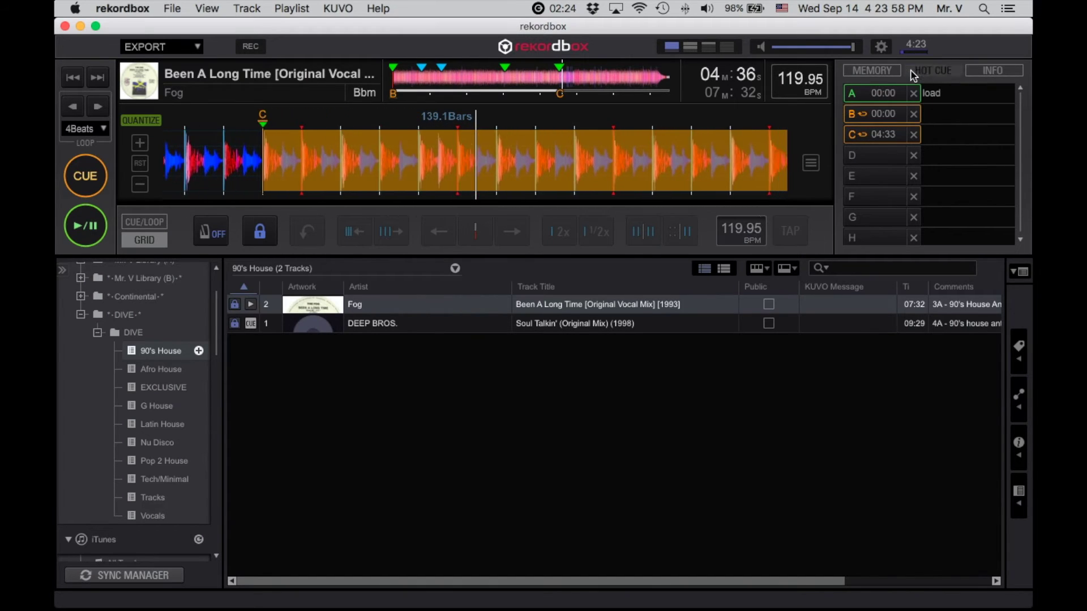
click(89, 227)
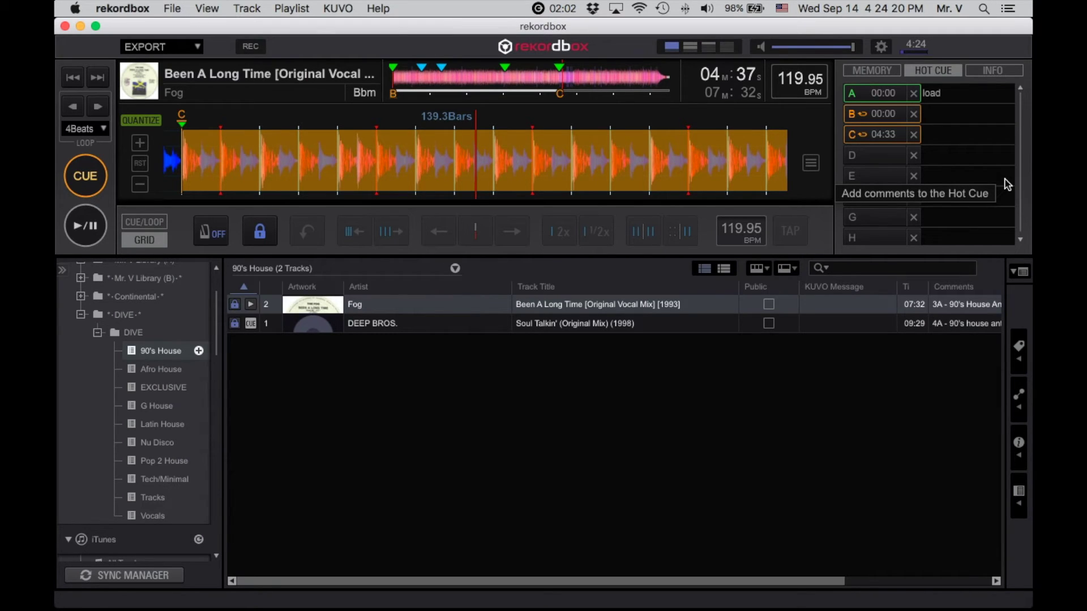
Resume playback and jump between hot cues A and C, back to A and into loop B, ending with playback paused.
click(85, 226)
click(872, 94)
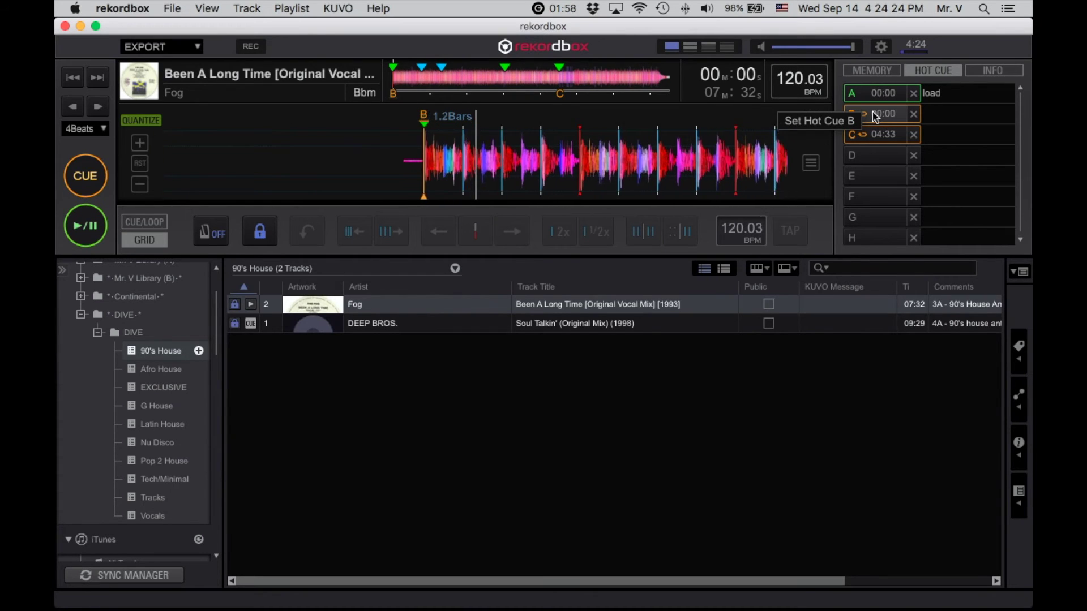
click(874, 133)
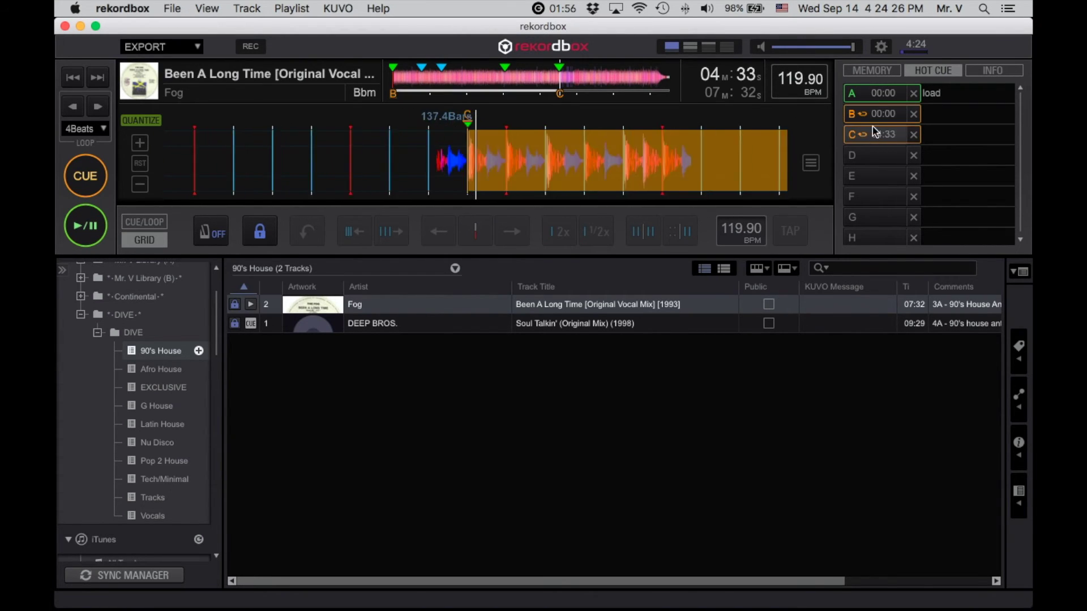
click(878, 96)
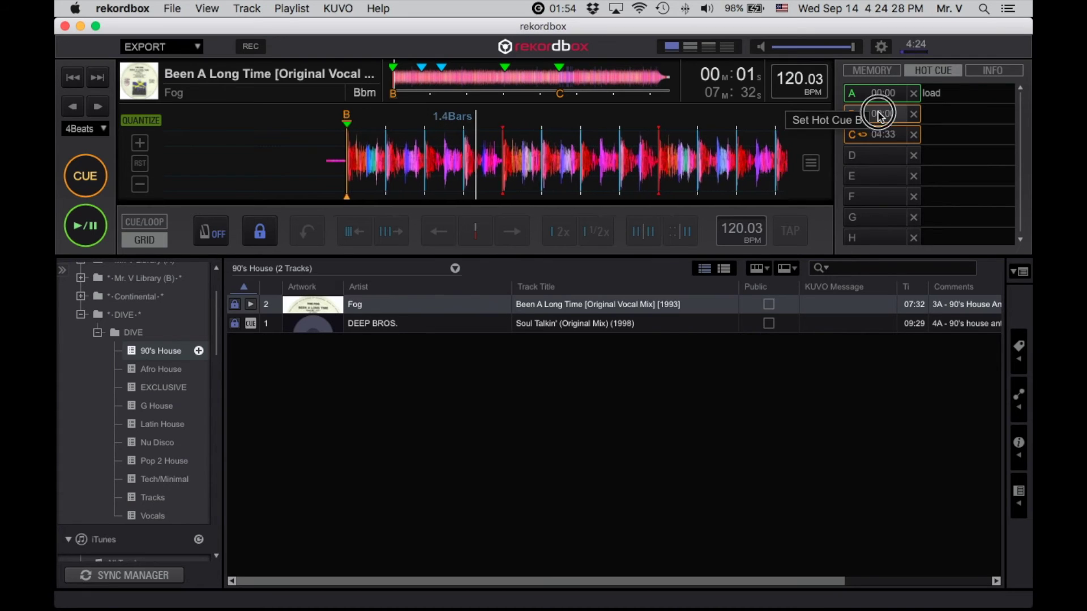
click(879, 116)
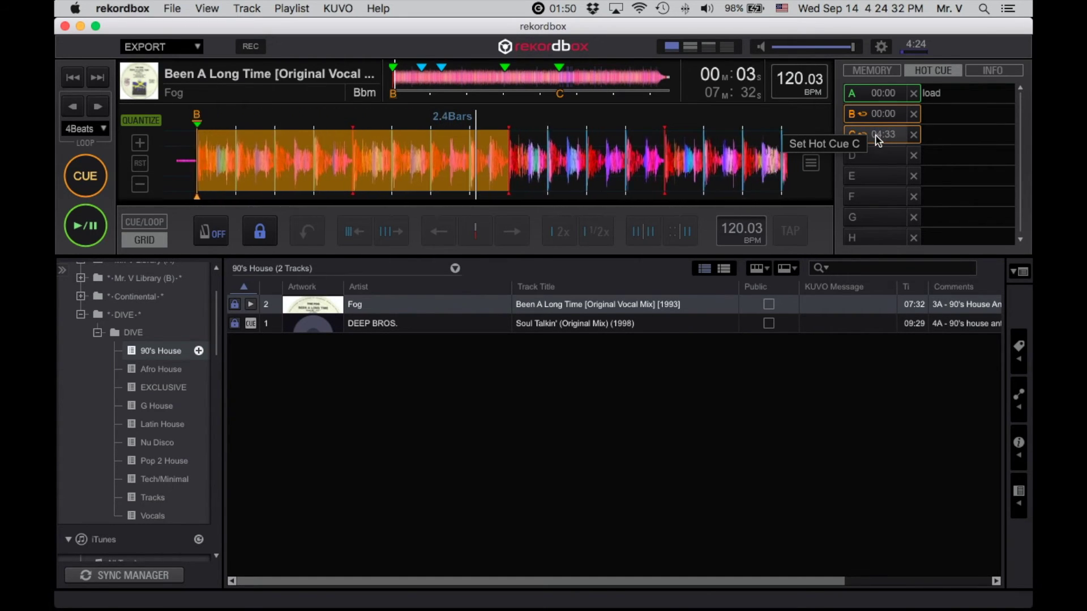
click(77, 245)
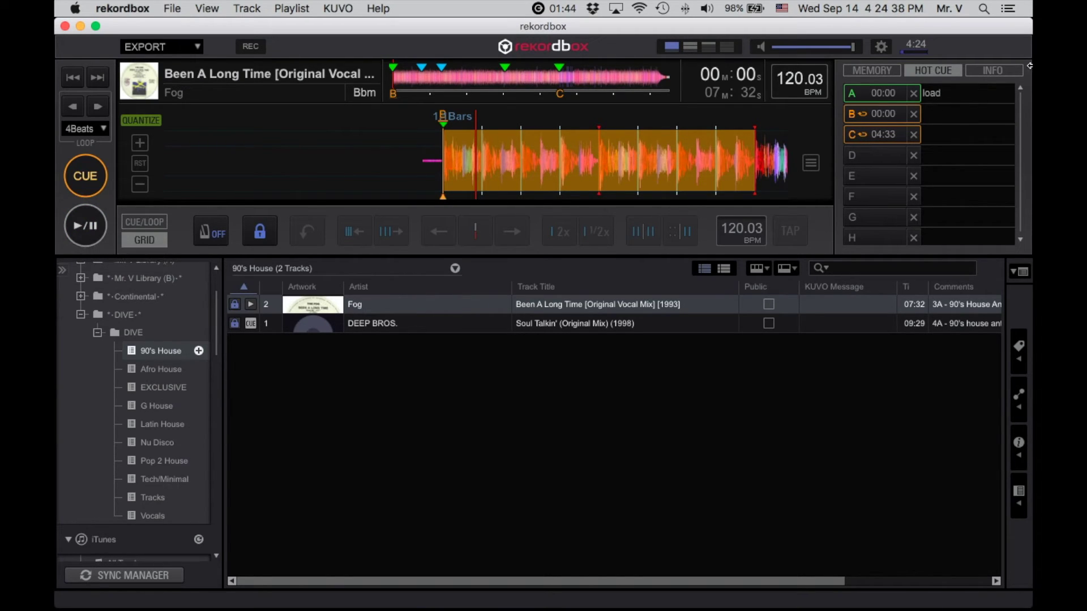
Display the memory cues, open the "load" cue's comment for editing, recall "load" and "lead loop", and play the loop.
click(870, 73)
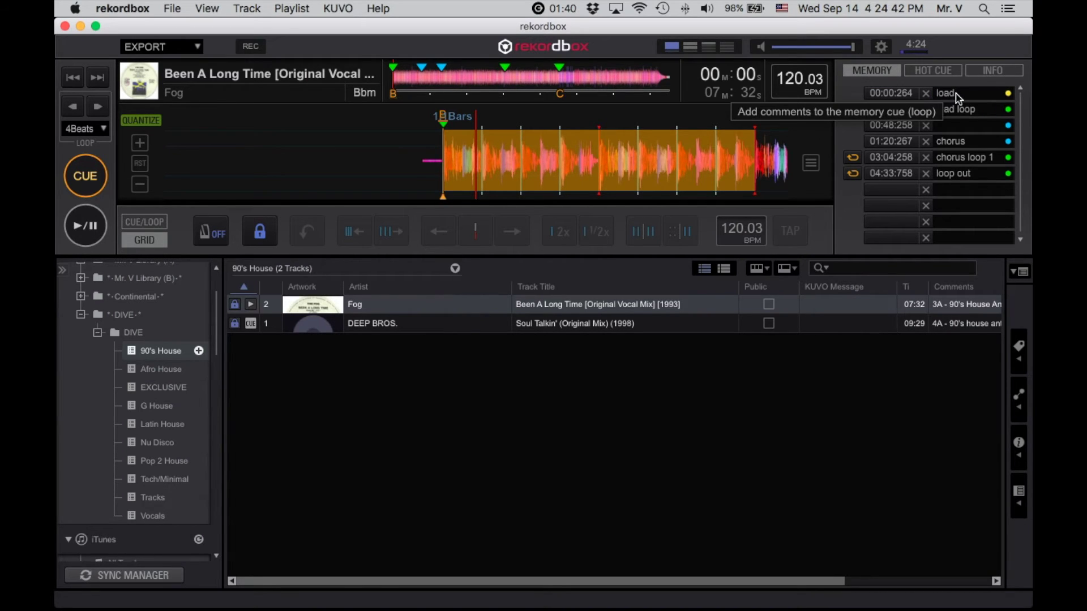
click(974, 94)
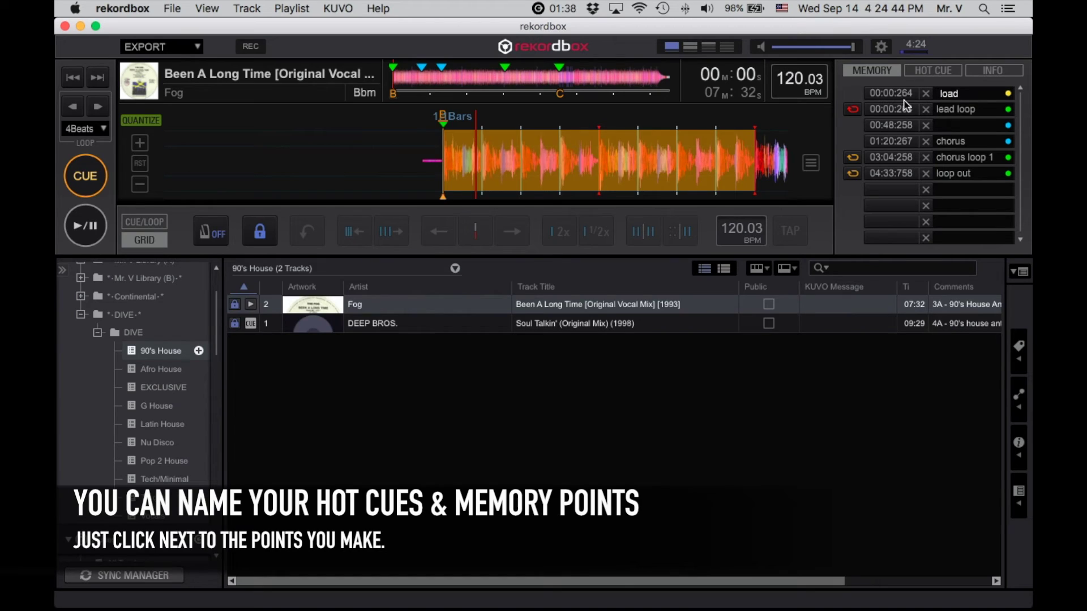
click(890, 94)
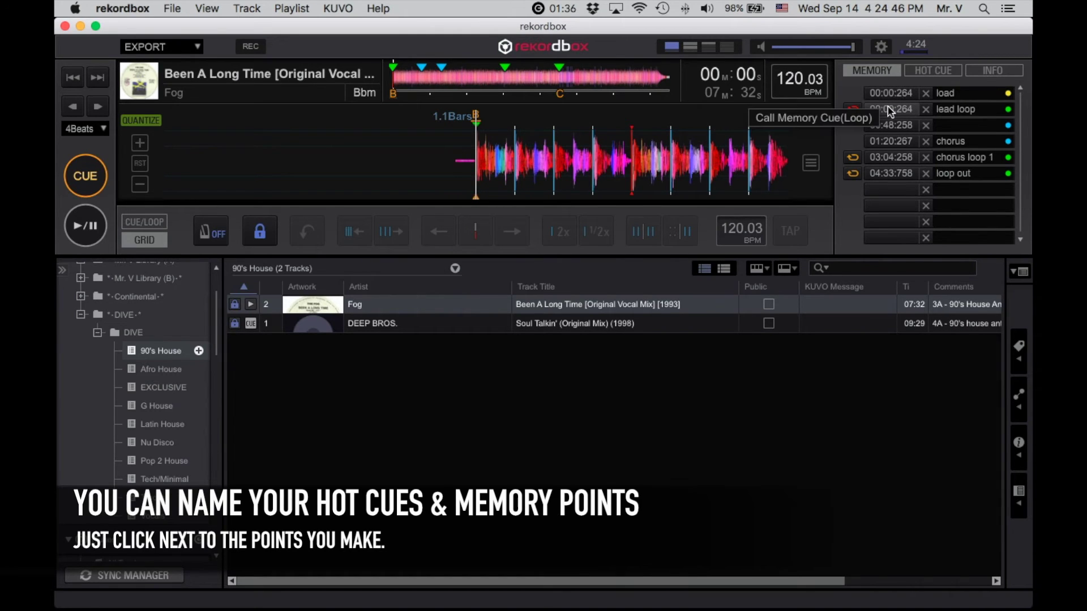
click(891, 110)
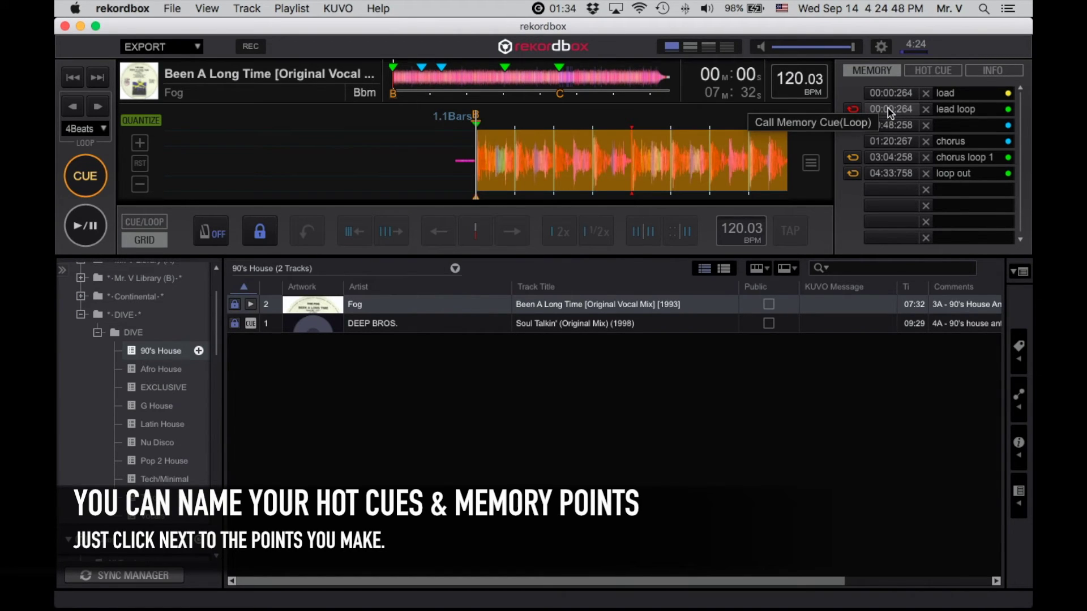
click(74, 228)
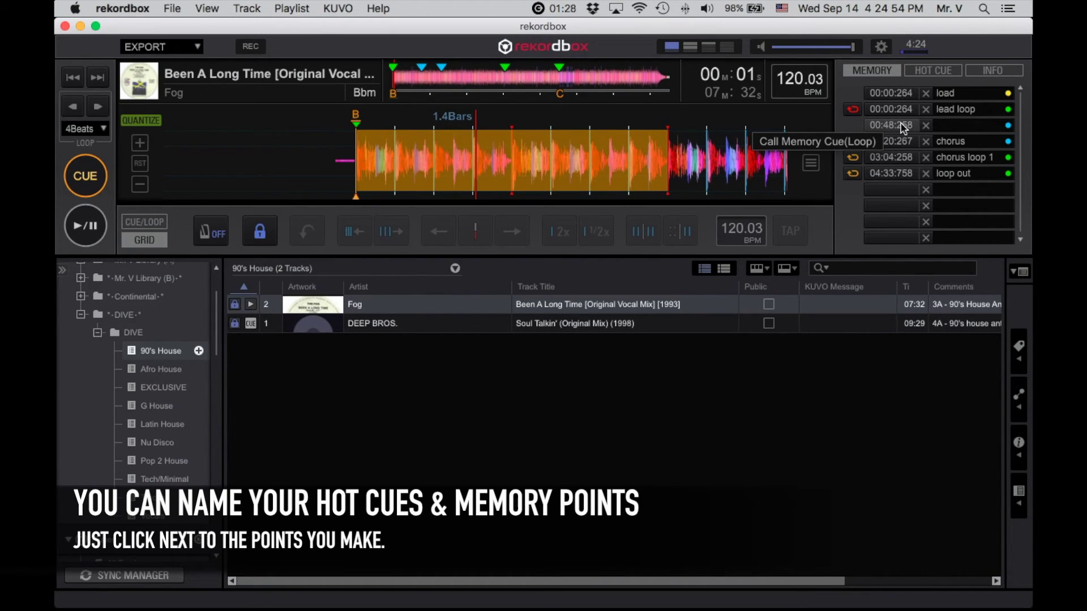
Recall the unnamed memory cue at 00:48:258 and the "chorus" memory cue in turn, playing and pausing the track at each.
scroll(903, 129, down, 1)
scroll(902, 129, down, 1)
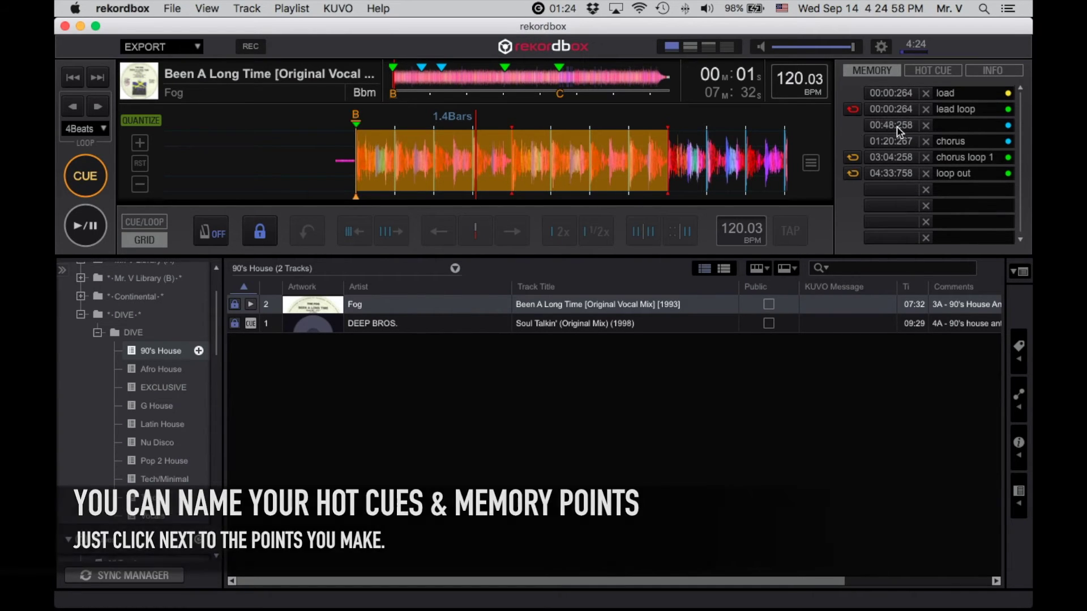
click(899, 128)
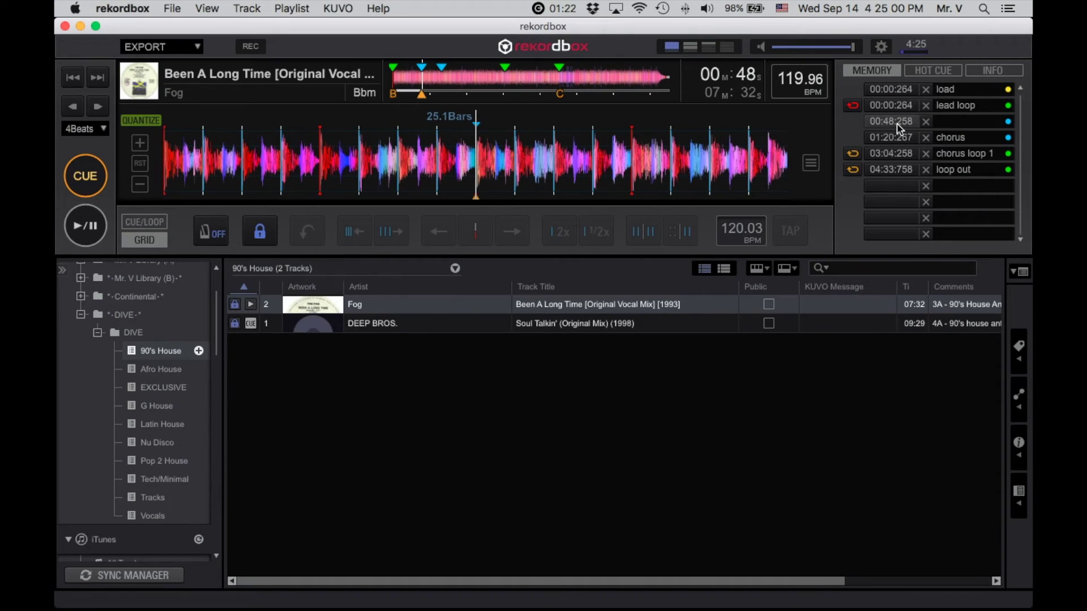
click(88, 229)
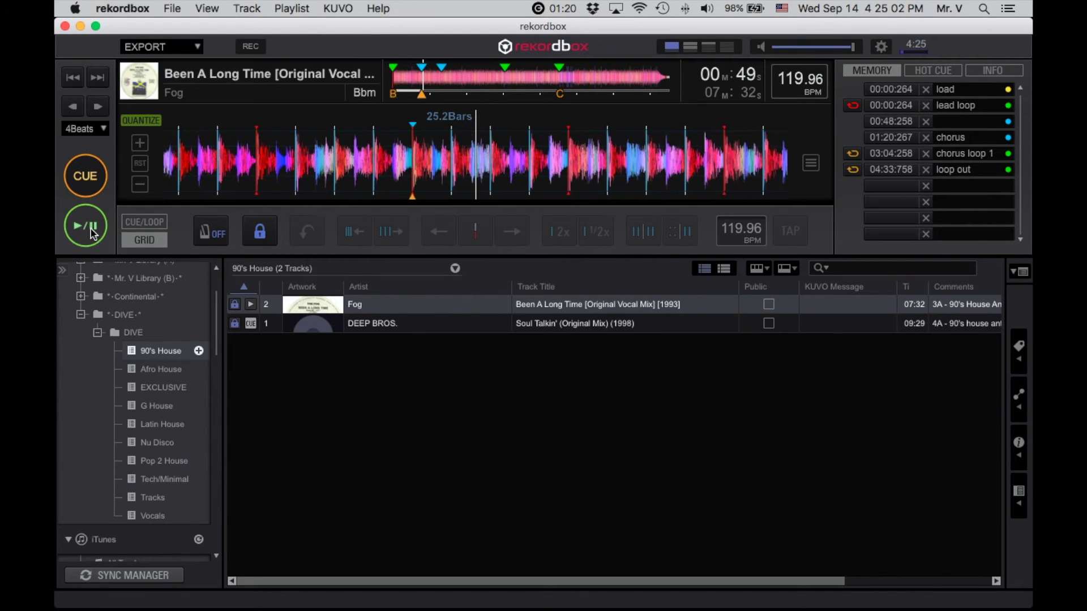
click(92, 232)
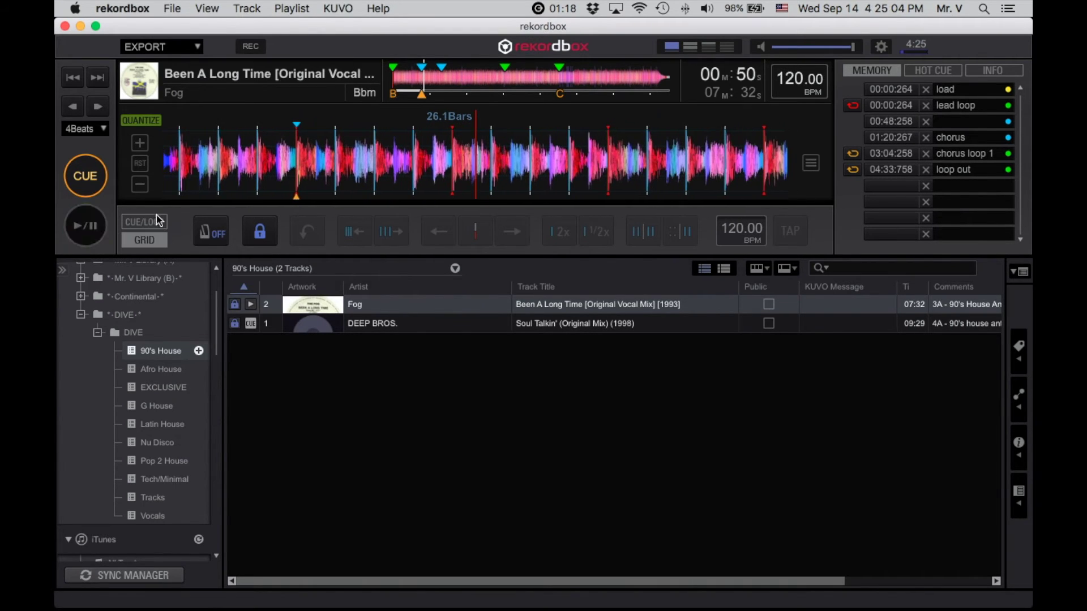
click(887, 137)
click(94, 228)
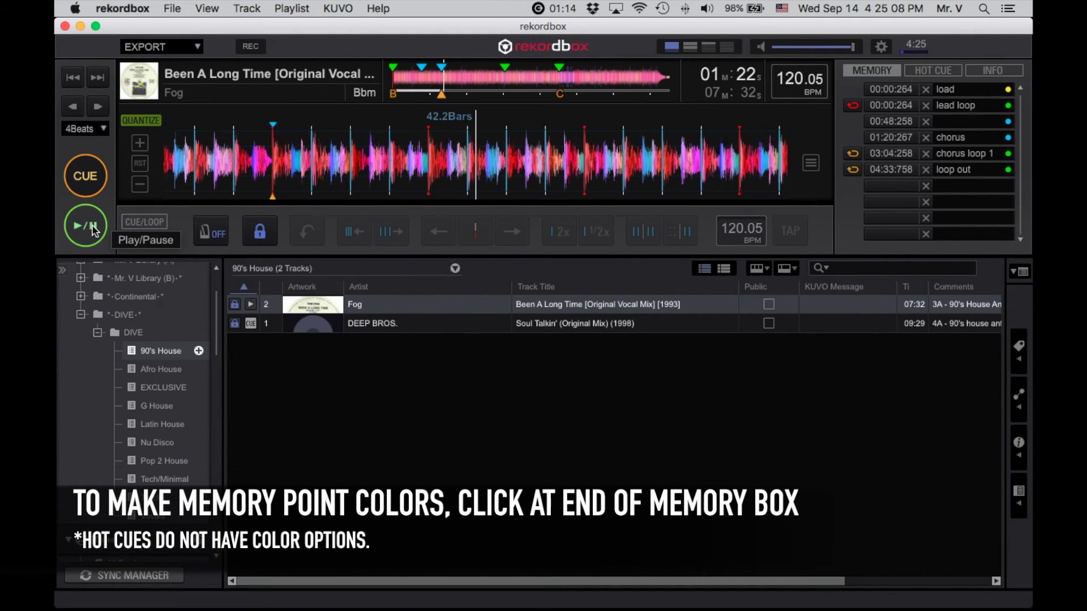
click(94, 228)
Recall the "chorus loop 1" and "loop out" memory loops in turn, playing and pausing the track at each.
click(891, 153)
click(84, 225)
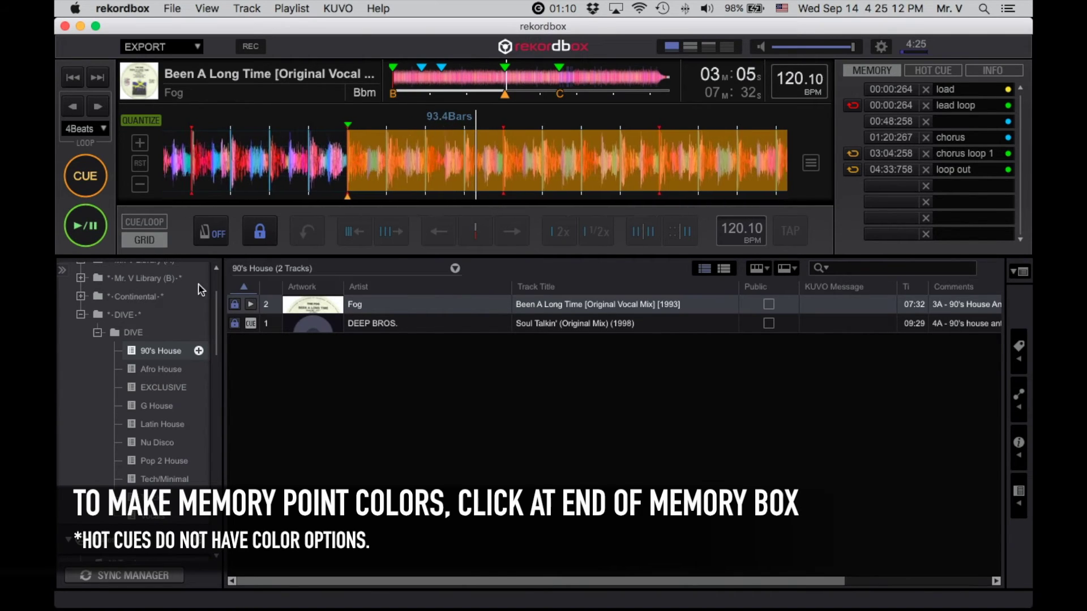
key(space)
click(891, 169)
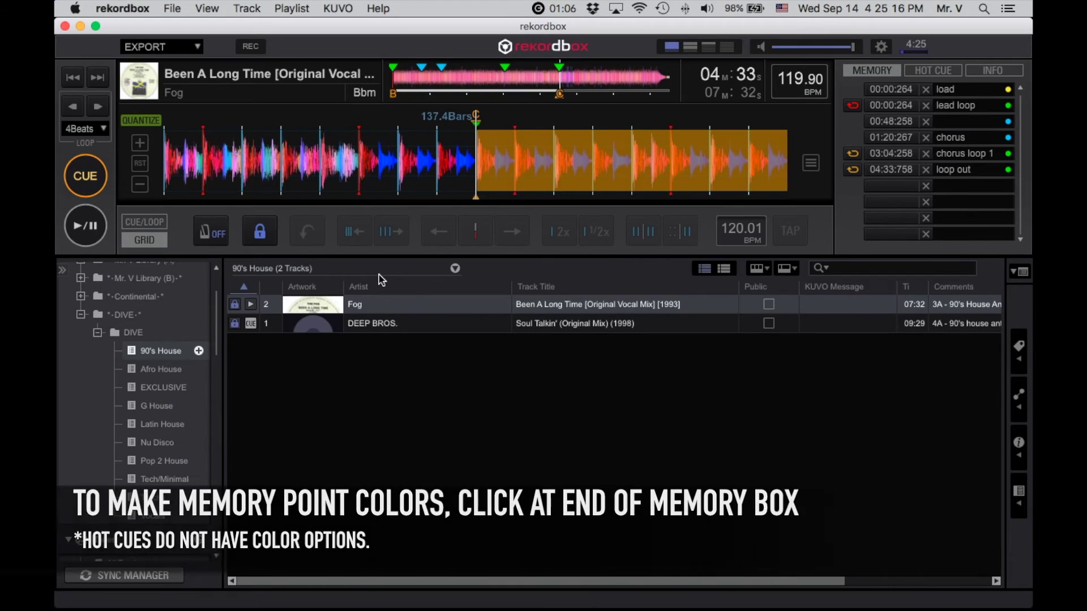
click(87, 228)
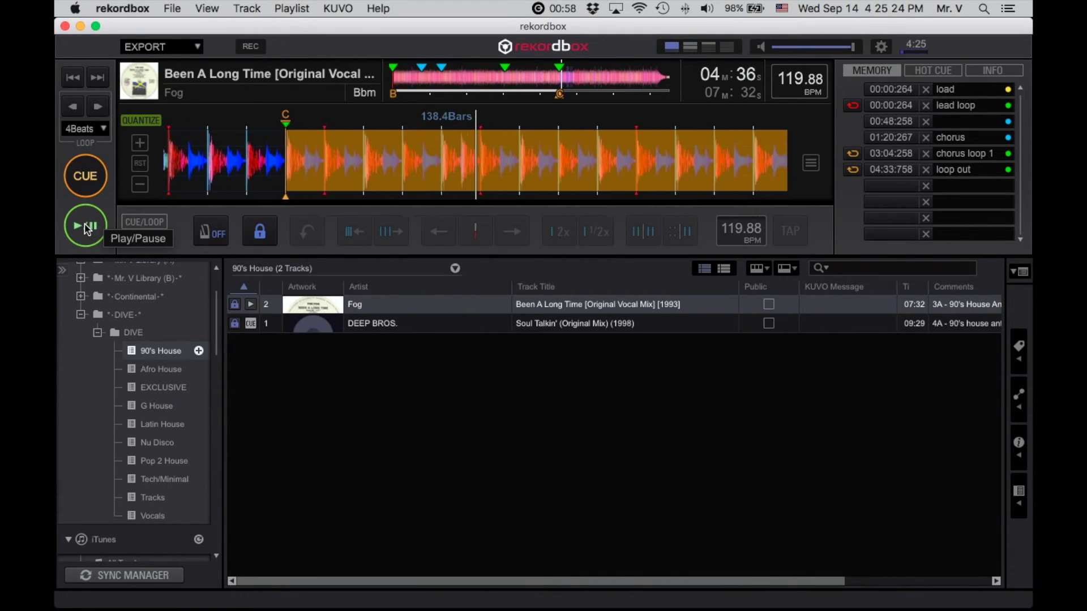
click(87, 229)
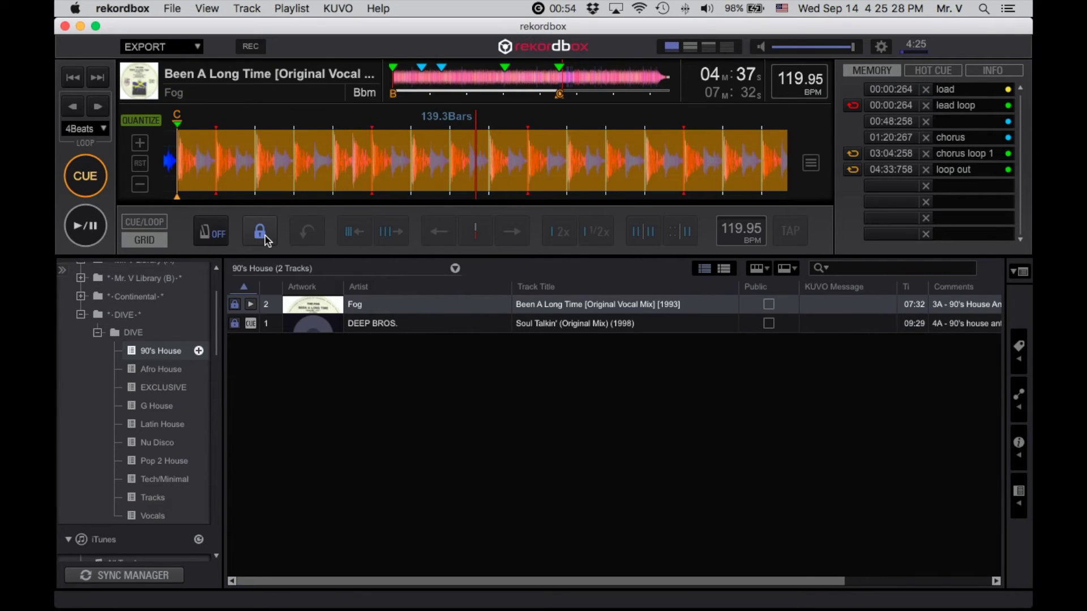
Show the cue/loop controls, return to the beat grid controls, and unlock and relock the track's analysis and beatgrid adjustment.
click(147, 223)
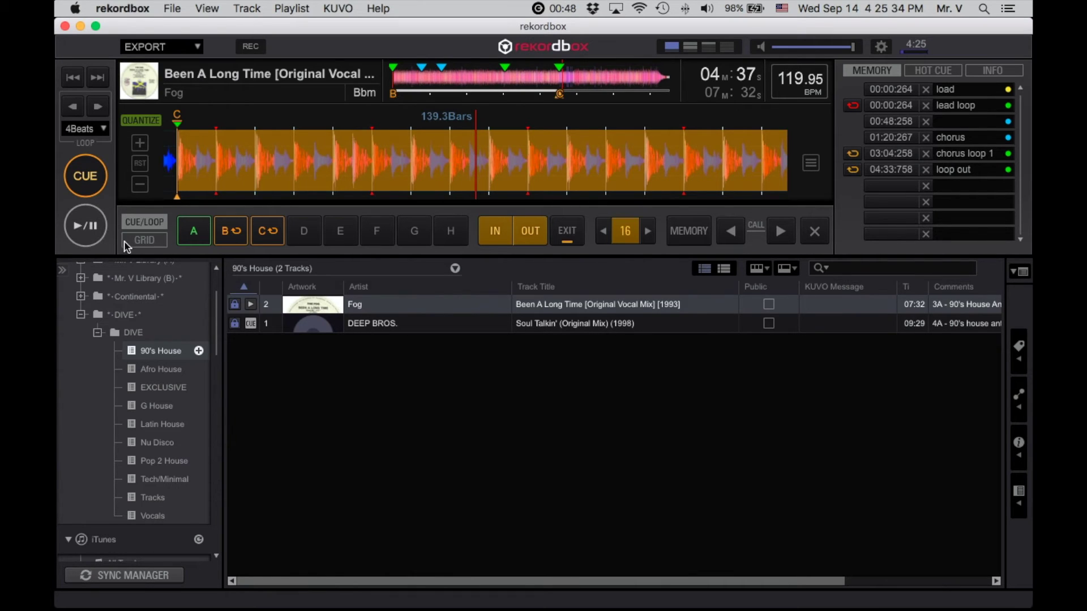
click(145, 240)
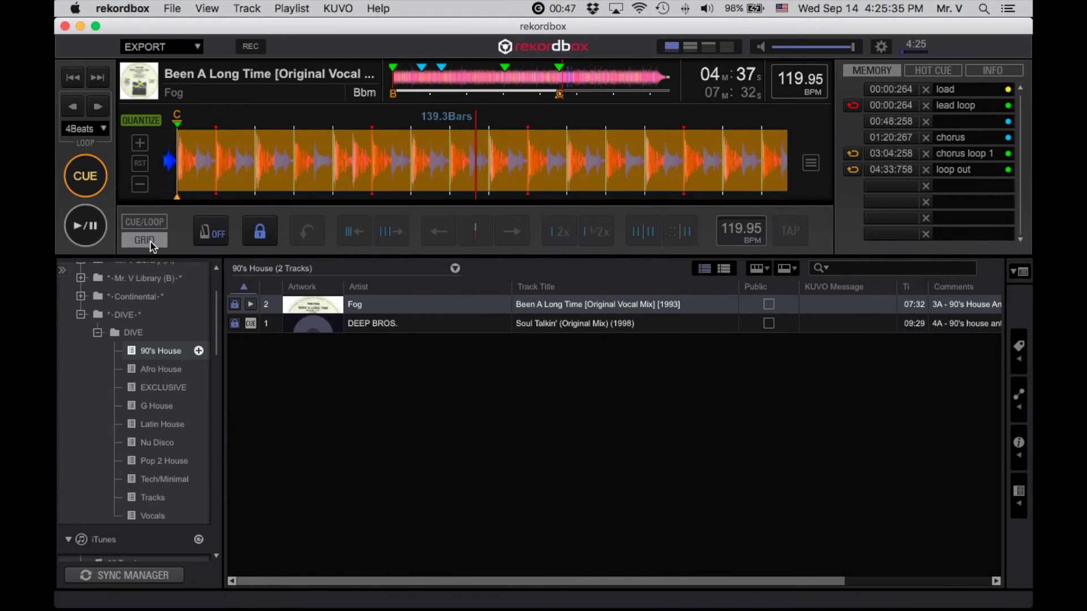
click(263, 236)
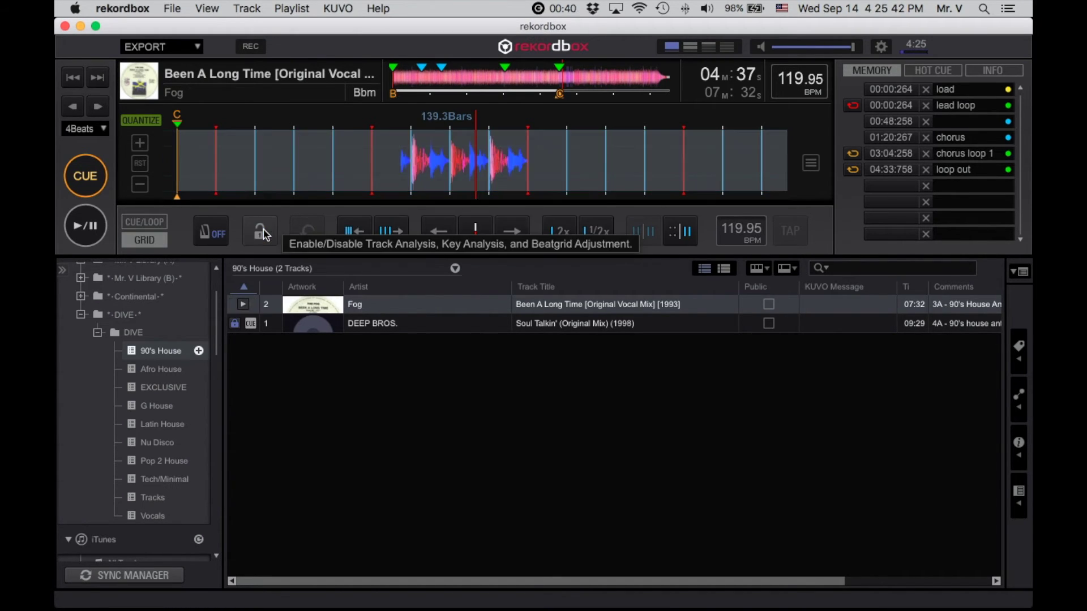
click(263, 234)
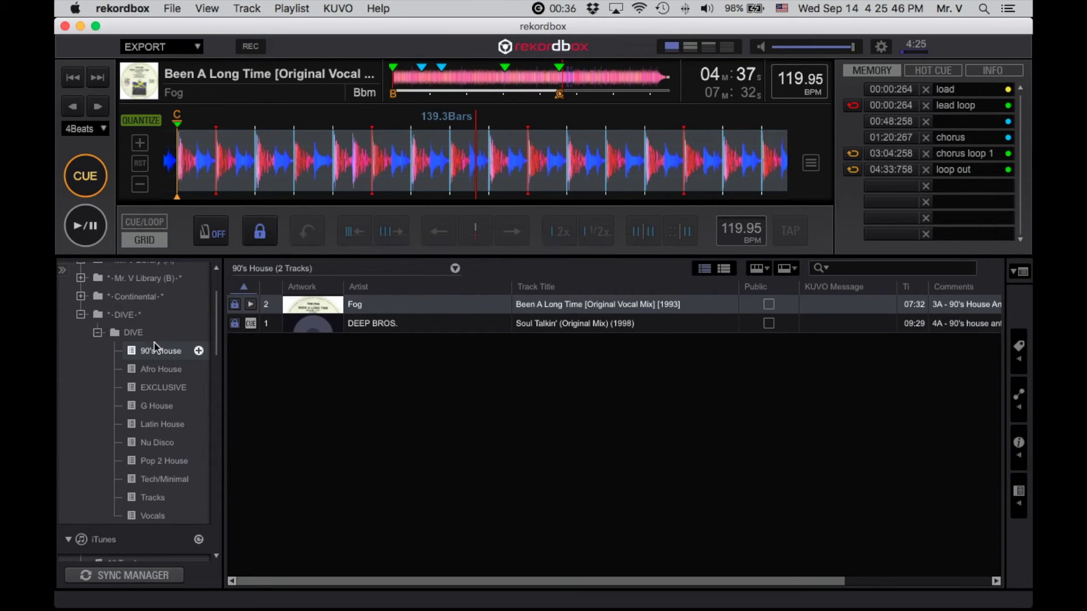
Show the full track list of the Collection.
scroll(136, 320, up, 3)
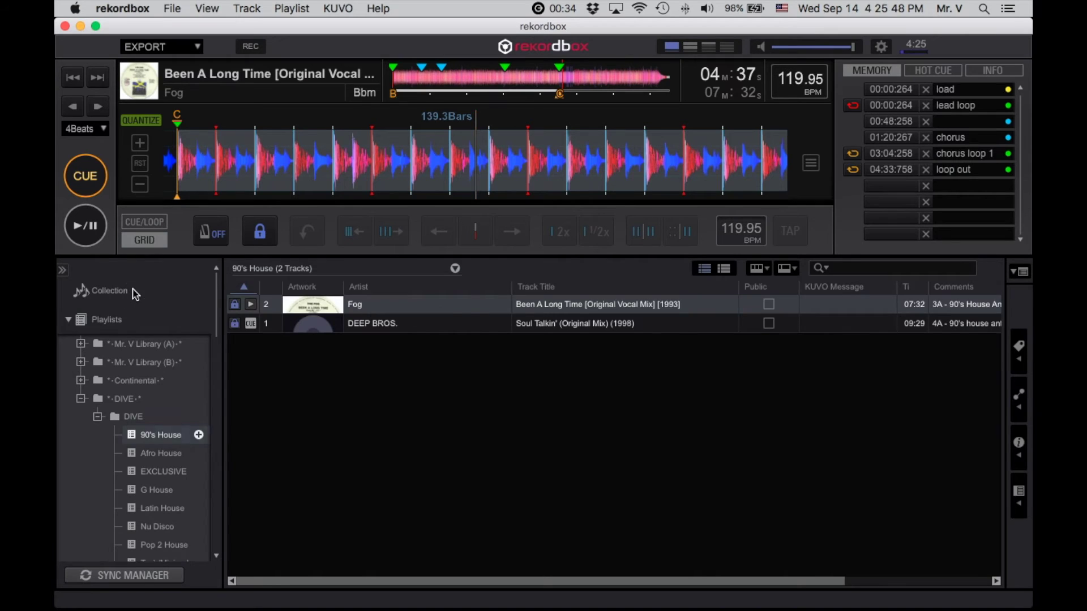
click(125, 294)
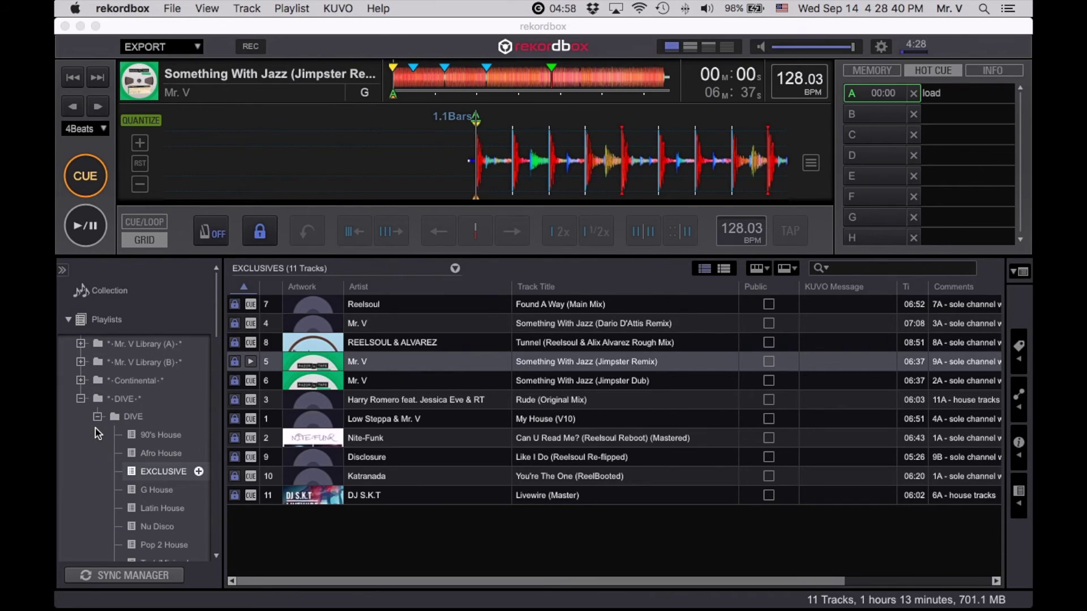
scroll(104, 433, down, 5)
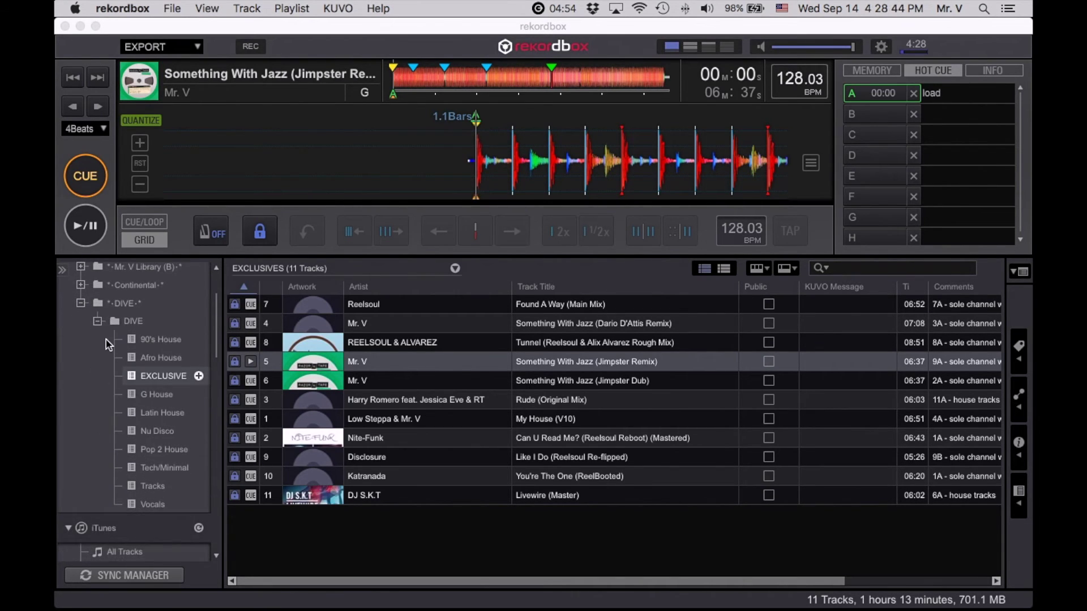
scroll(105, 338, up, 5)
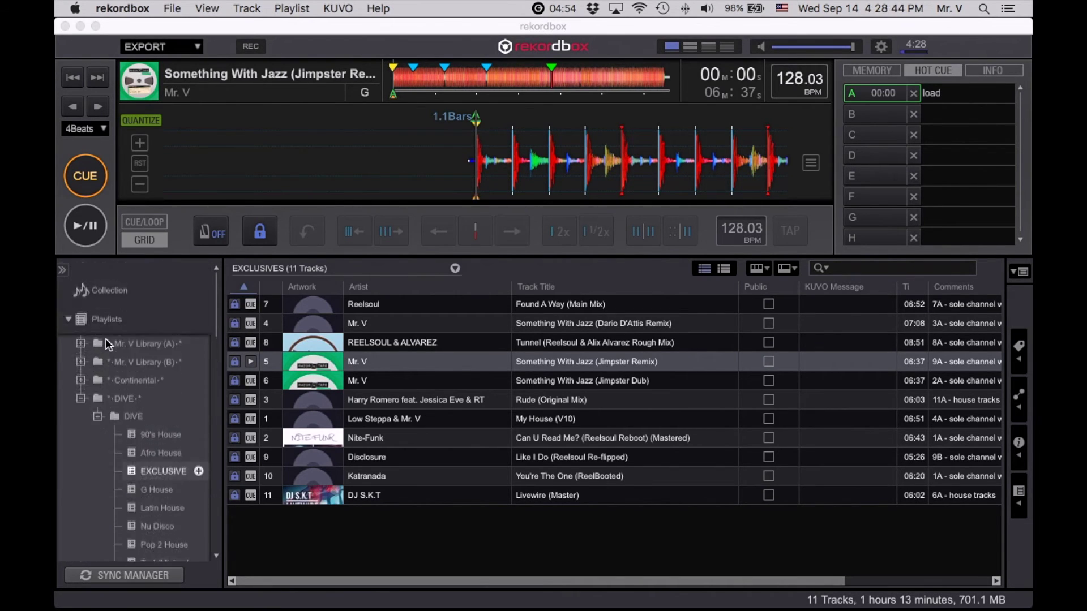
click(111, 294)
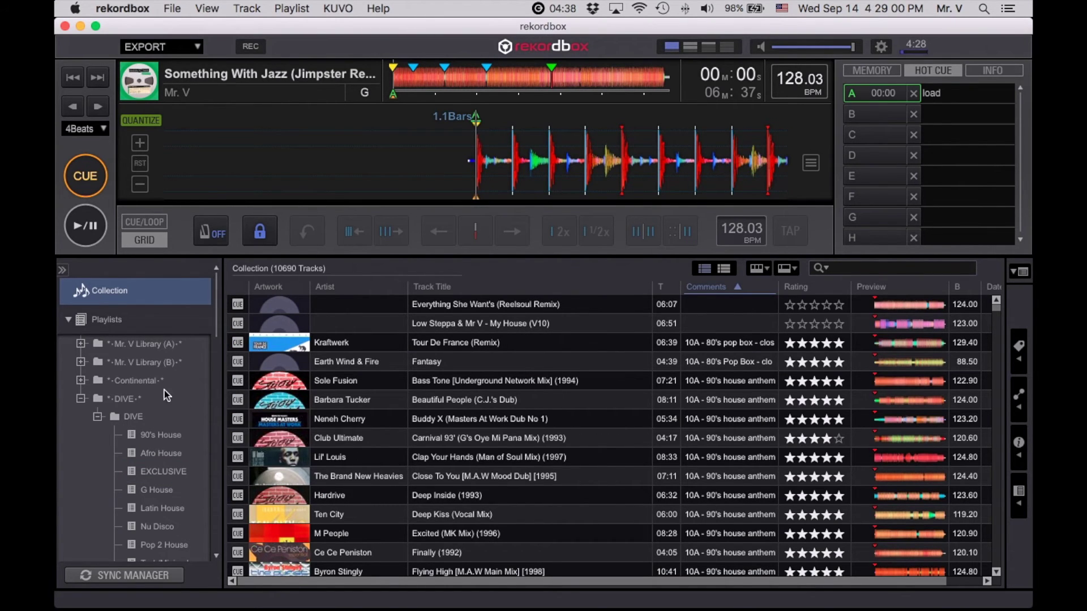
Browse DIVE's 90's House, Afro House and EXCLUSIVE playlists, revisit the Collection, and return to 90's House.
click(113, 321)
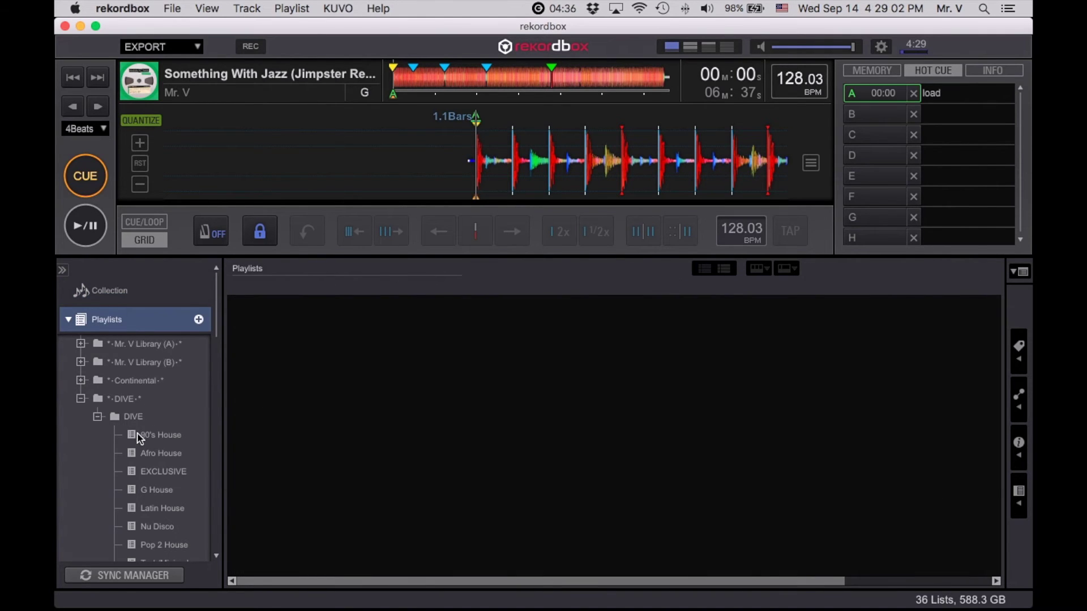
click(166, 437)
click(170, 453)
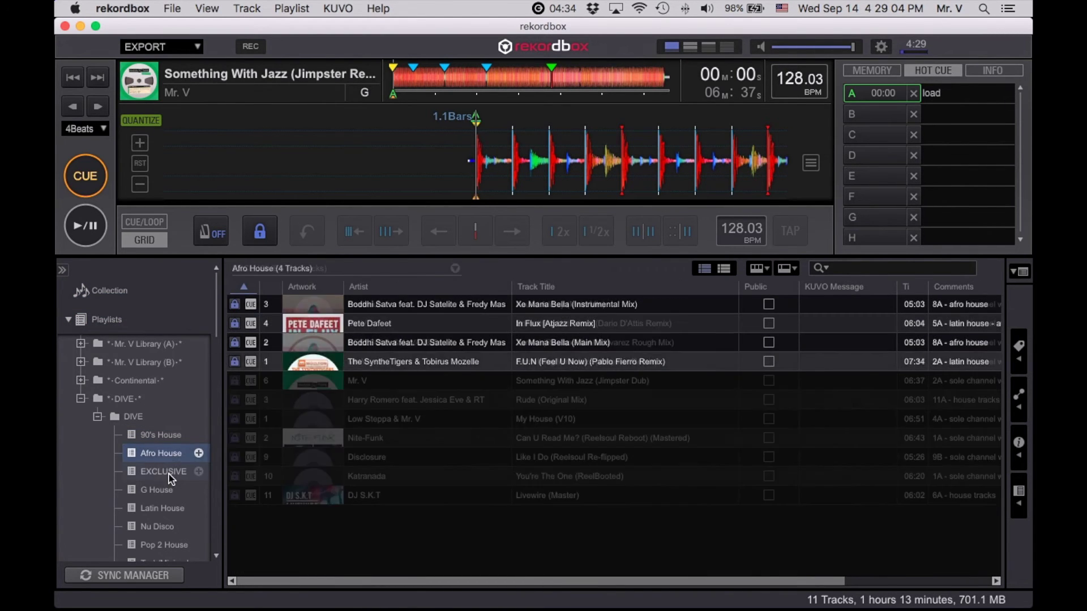
click(170, 473)
click(146, 295)
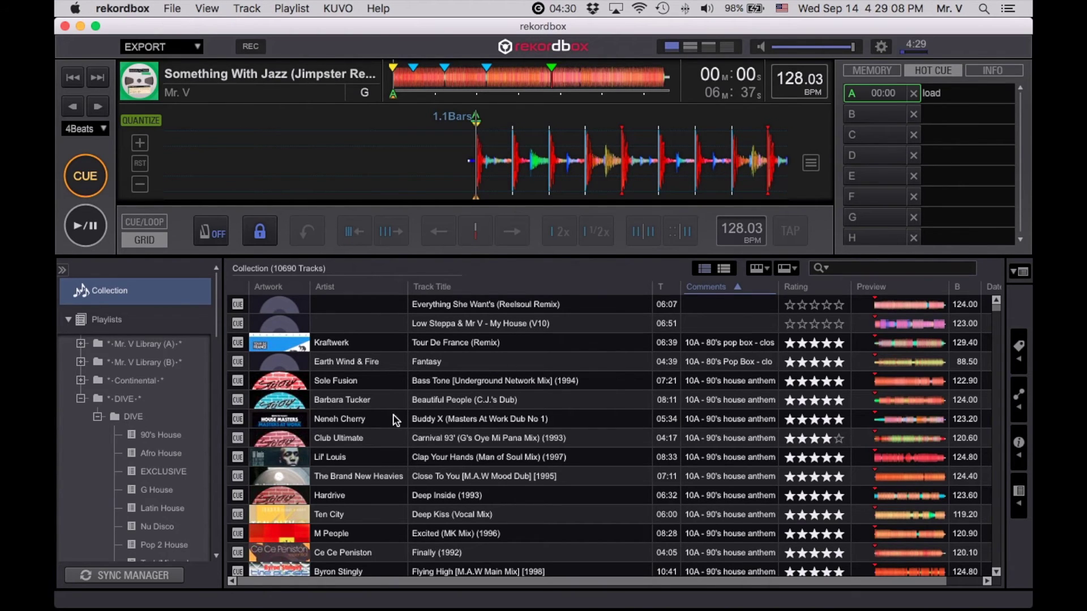
click(170, 417)
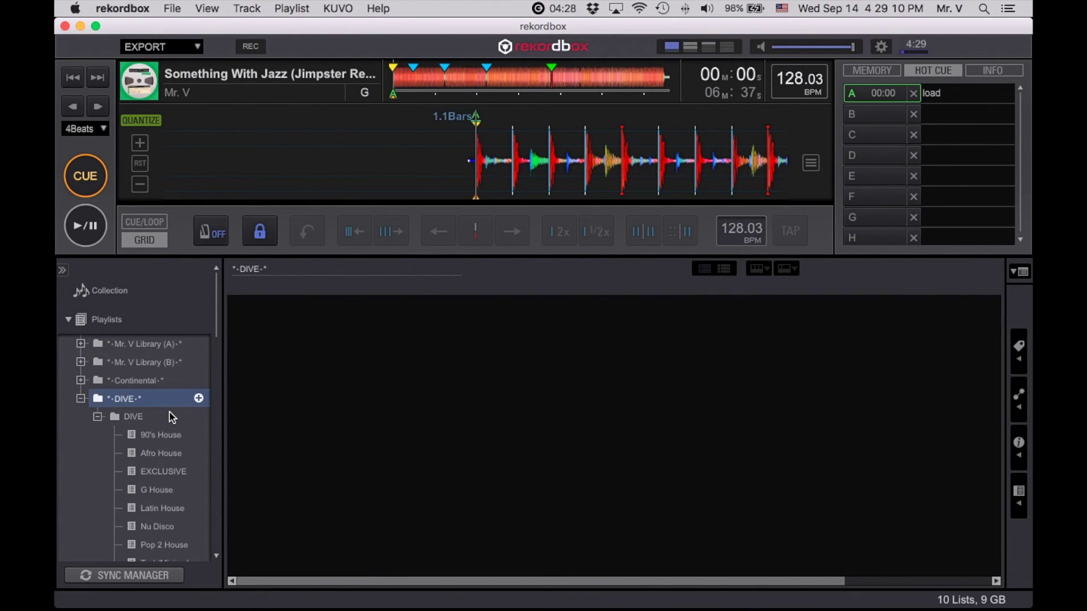
click(165, 435)
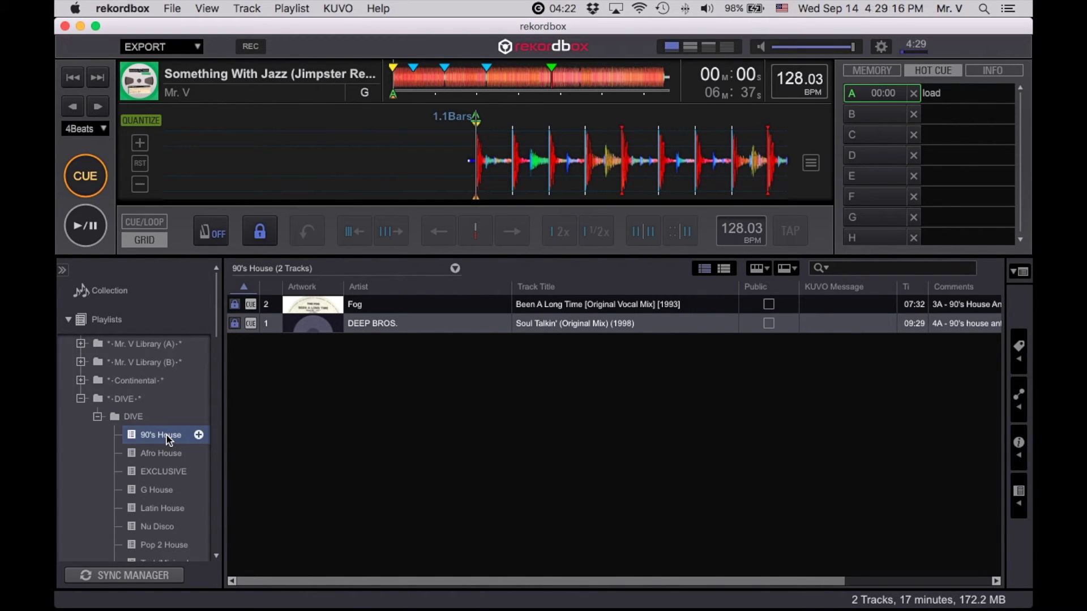
Open the Tracks playlist in DIVE and load "See Line (Wade Remix)" by Dennis Cruz into the player.
scroll(177, 451, down, 3)
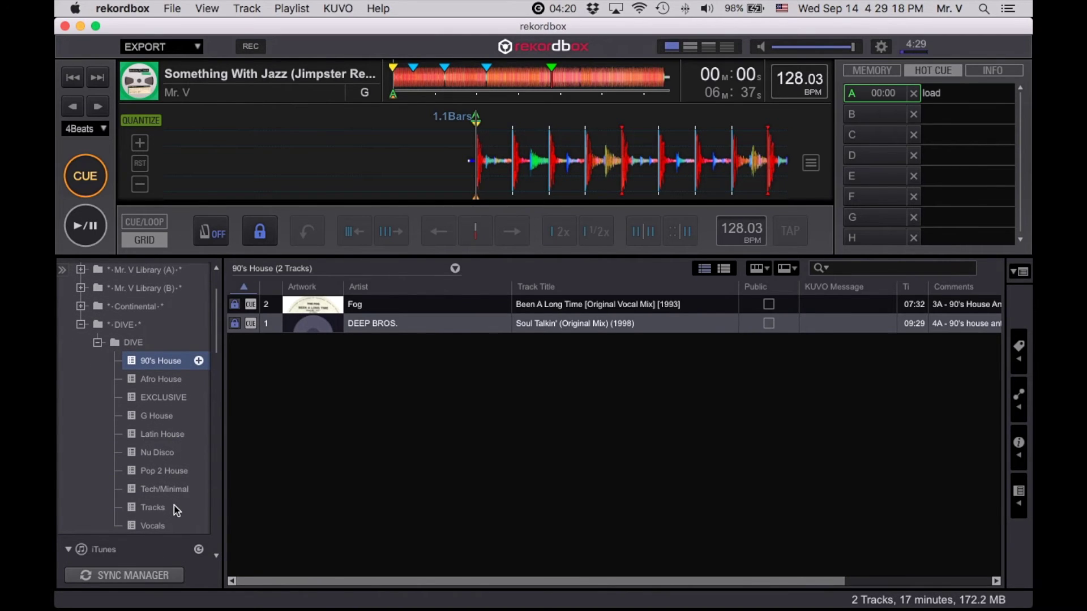
click(177, 509)
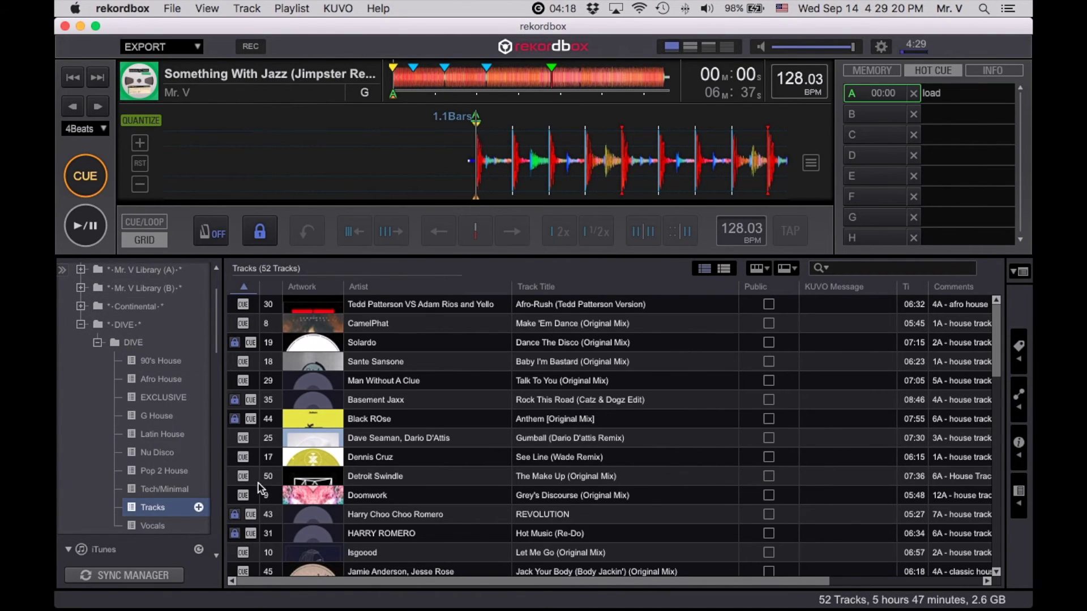
click(474, 362)
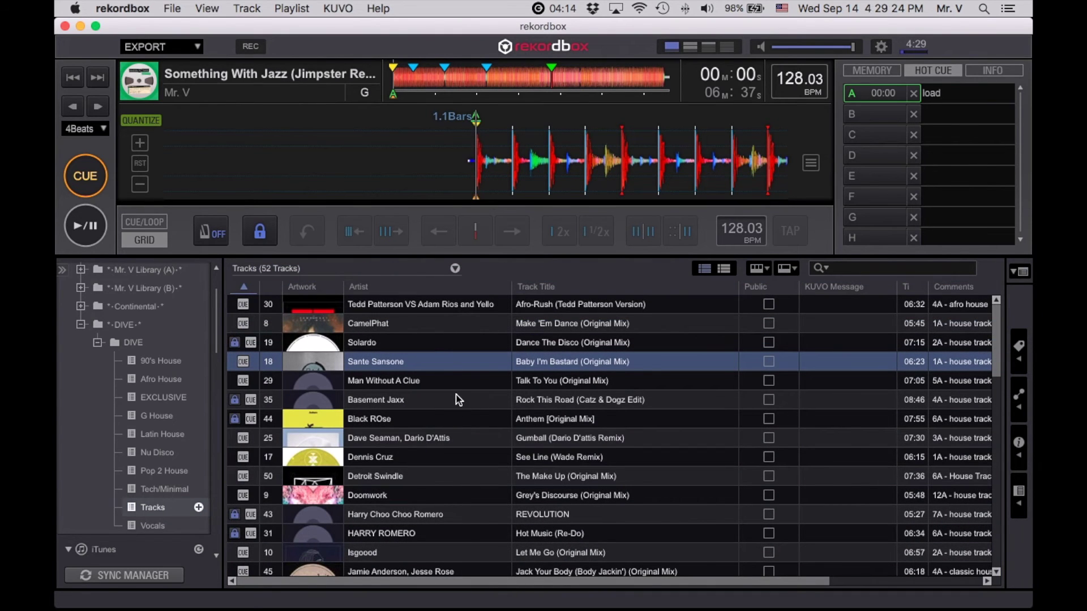
scroll(461, 415, down, 2)
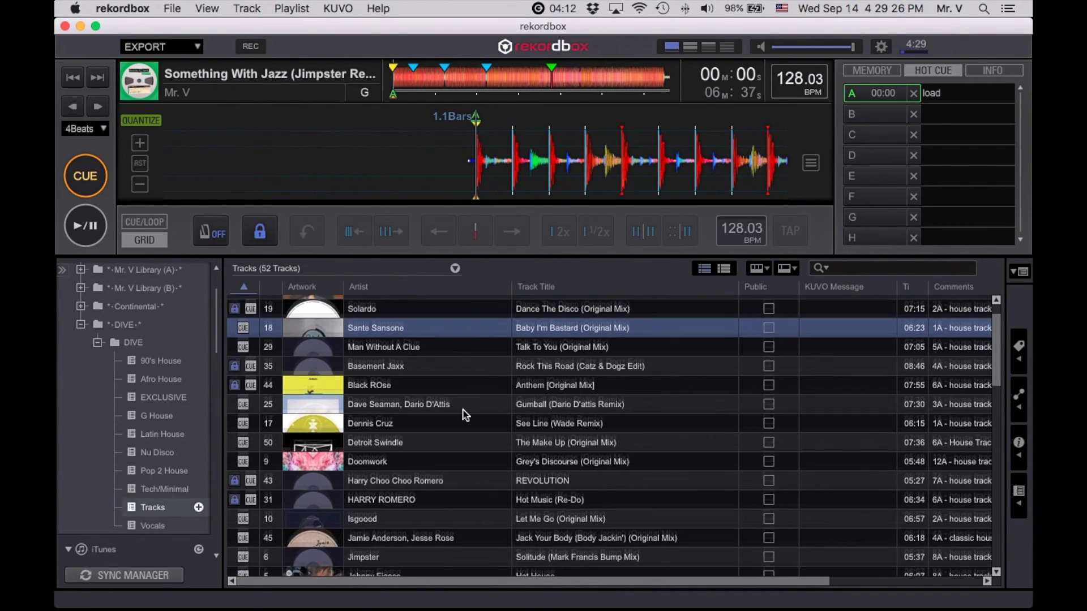
scroll(464, 415, down, 2)
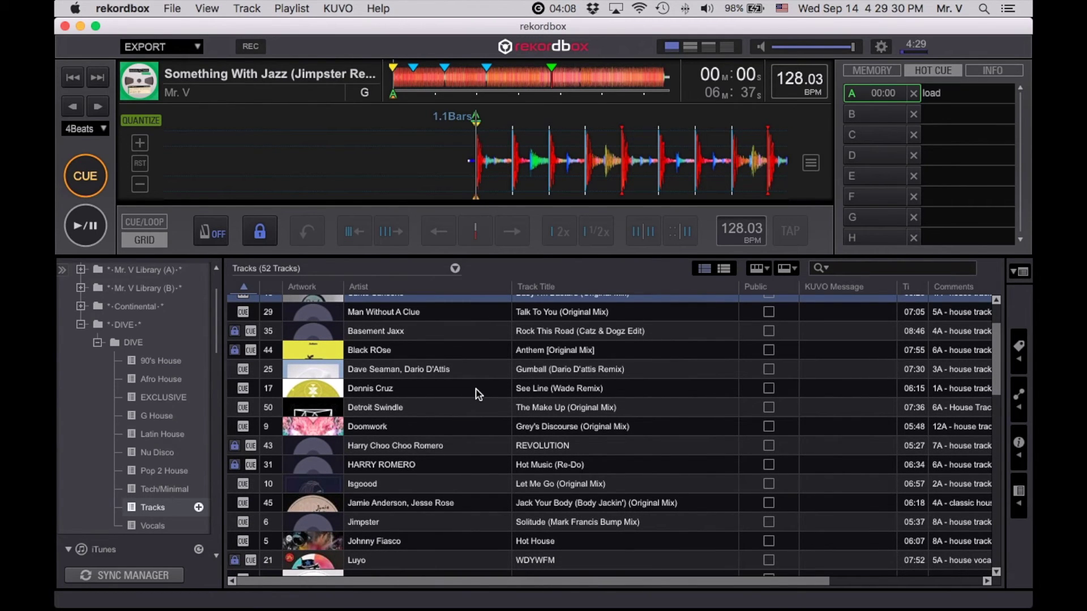
scroll(477, 395, down, 1)
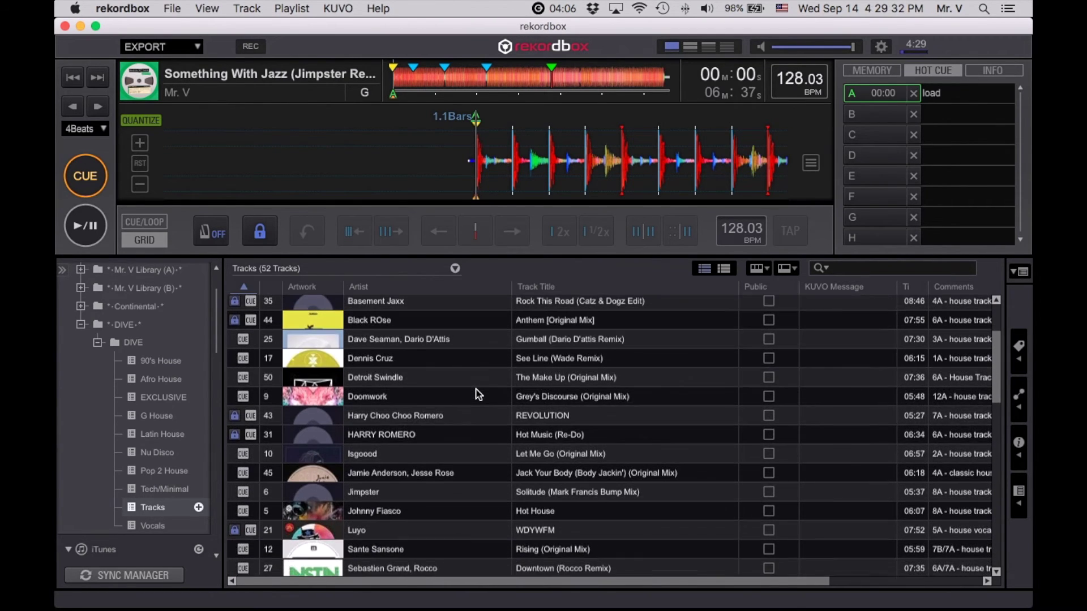
scroll(477, 394, down, 5)
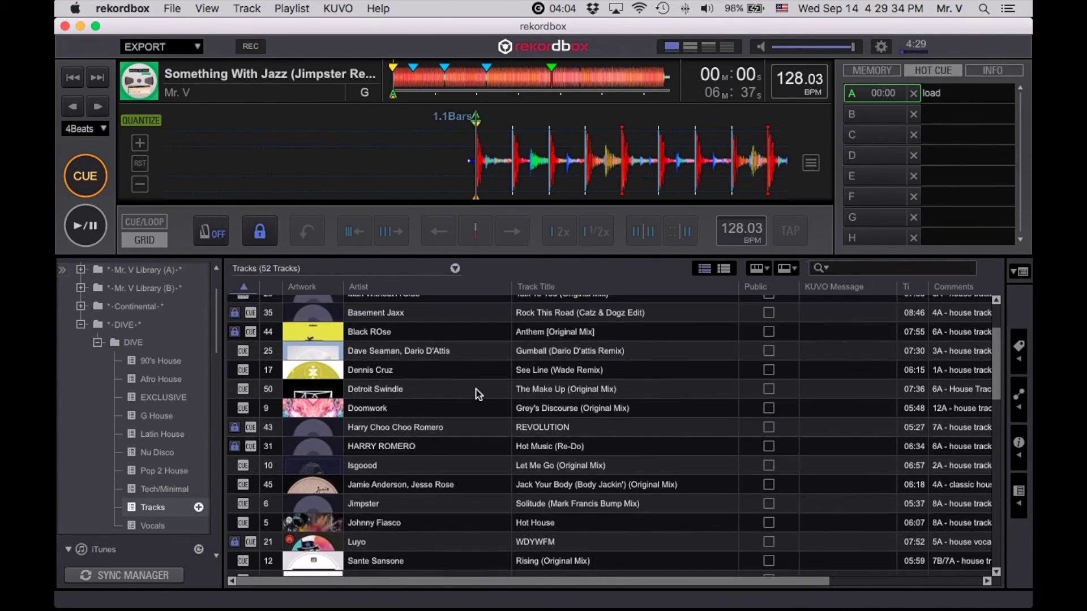
scroll(477, 391, up, 5)
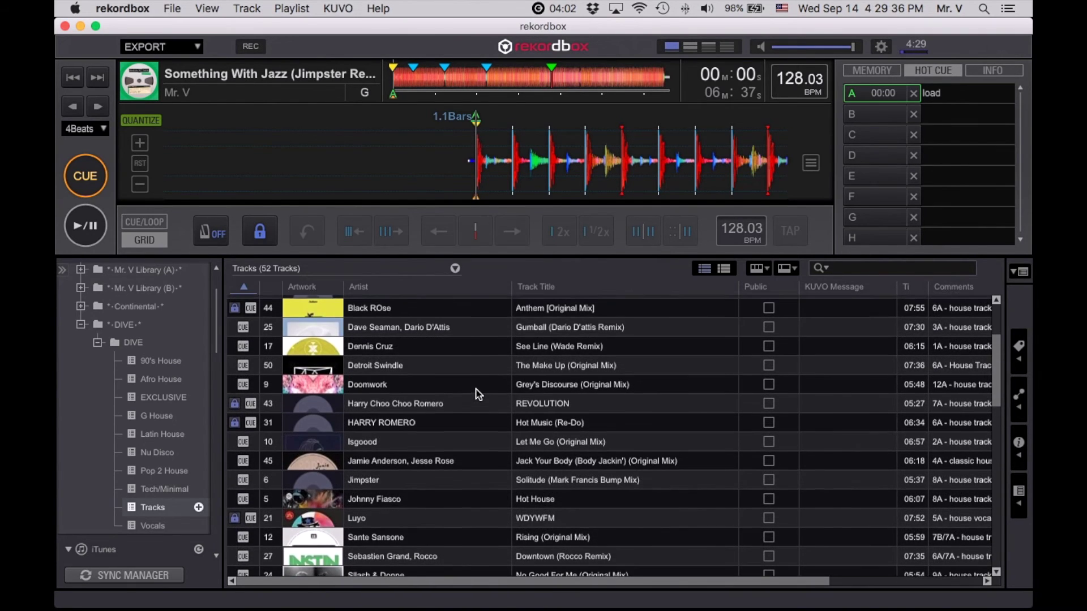
drag(478, 363, 450, 152)
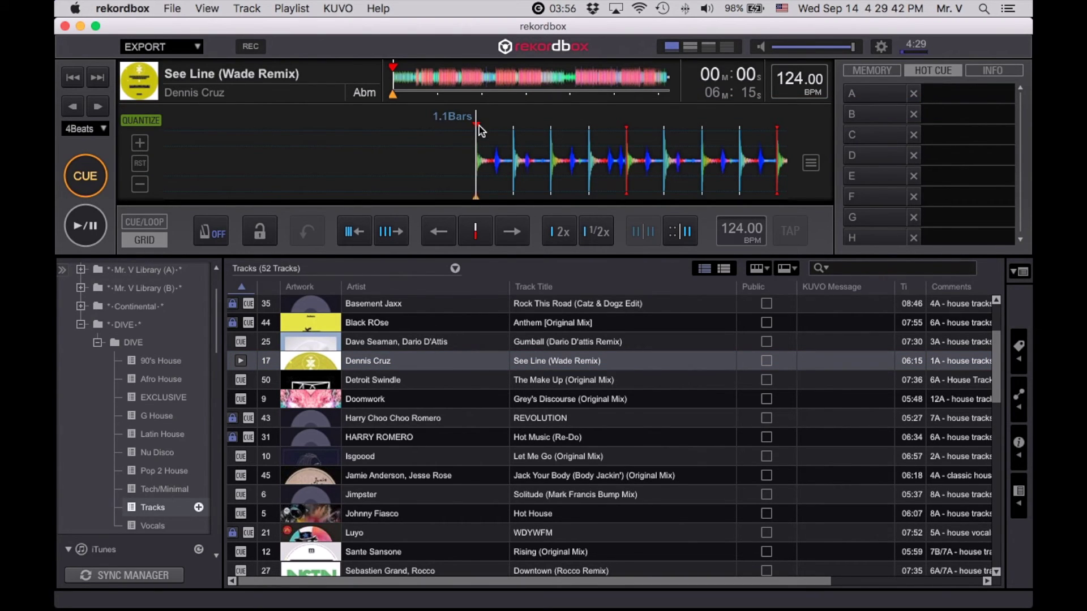
Display the track's memory cues, recall the cue at 00:00:001, and magnify the waveform around the first beat.
click(872, 70)
click(896, 91)
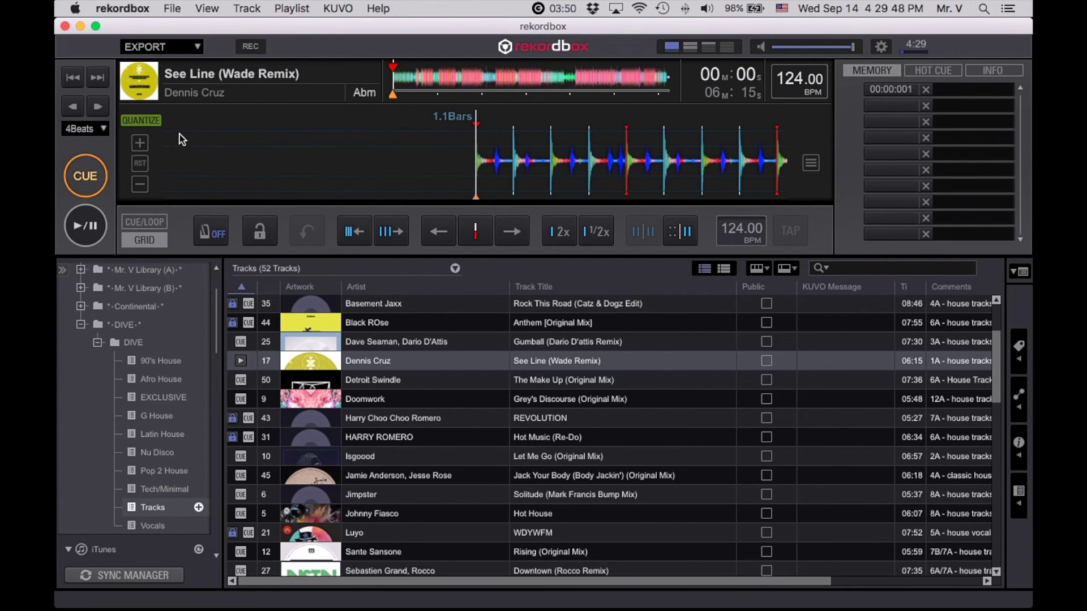
click(141, 142)
click(142, 143)
click(141, 143)
click(141, 143)
click(142, 143)
click(142, 143)
click(142, 143)
click(142, 144)
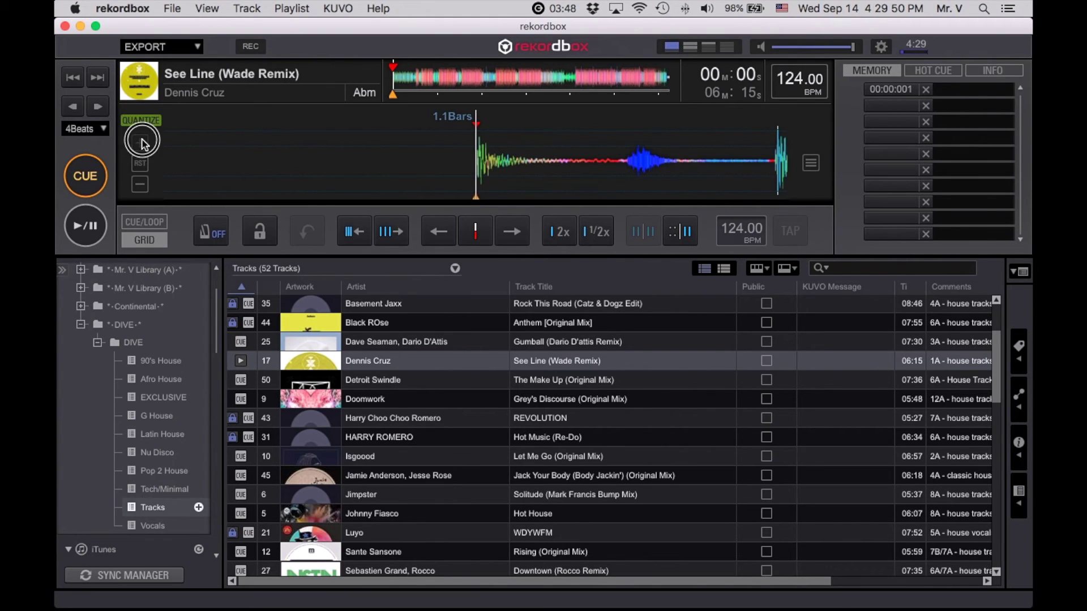
click(142, 143)
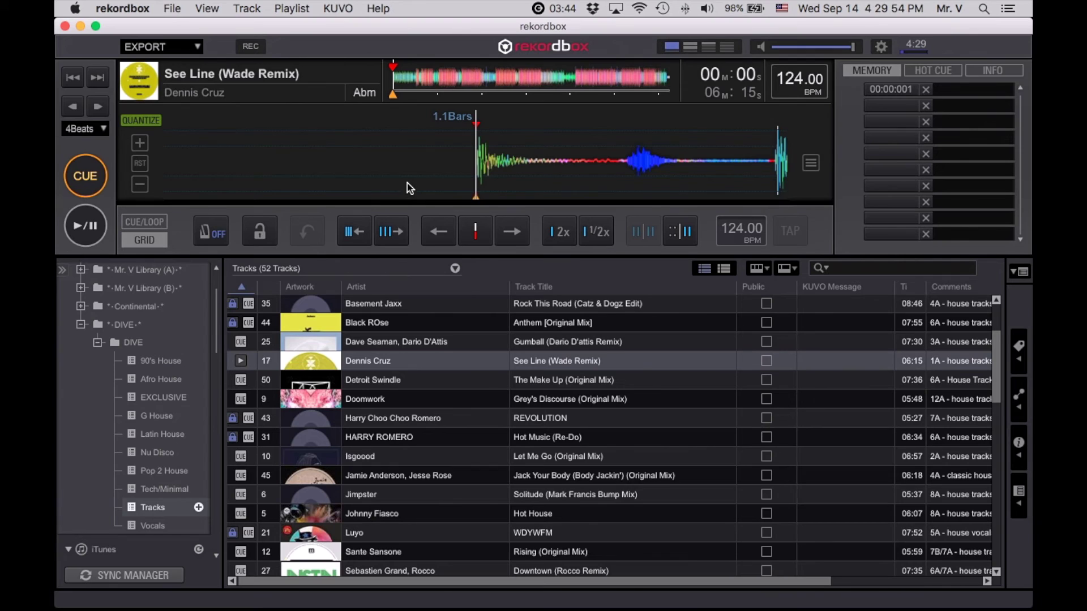
Audition the cue point on the first beat of "See Line (Wade Remix)" several times.
click(87, 176)
click(96, 180)
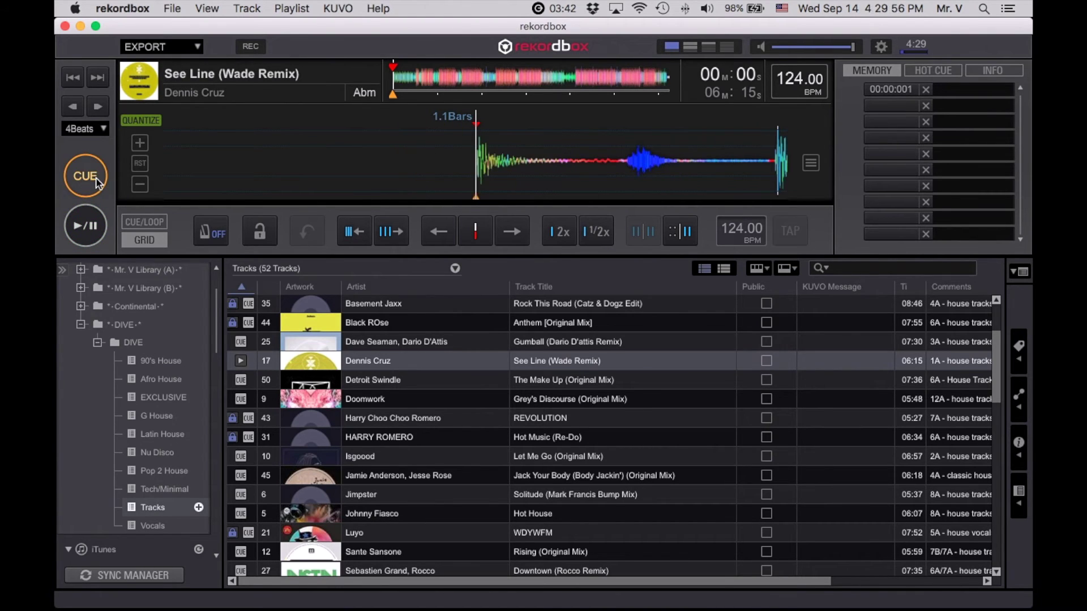
click(96, 180)
click(97, 180)
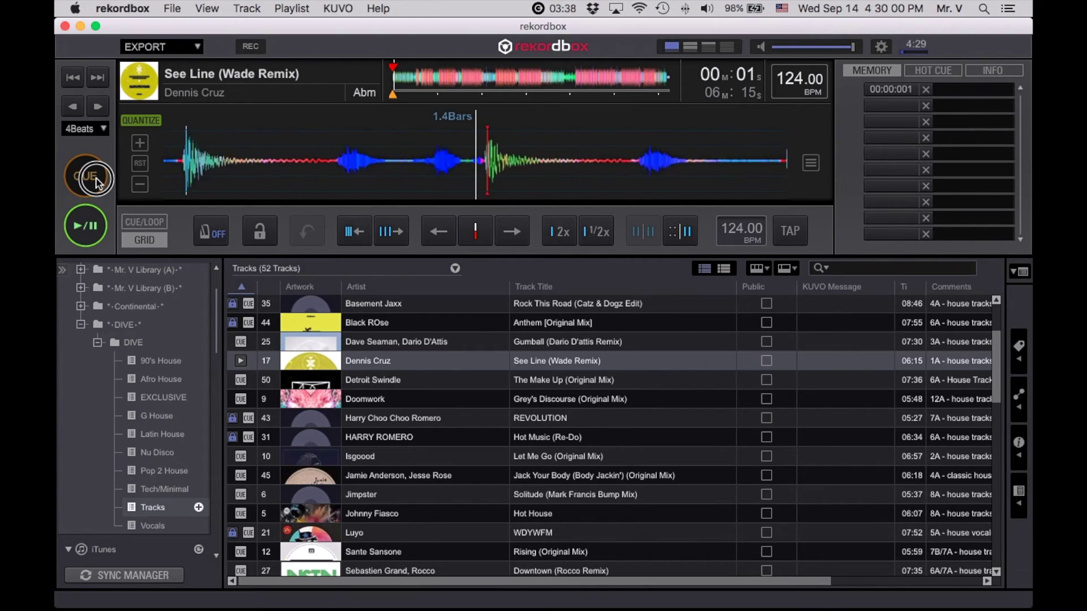
click(96, 180)
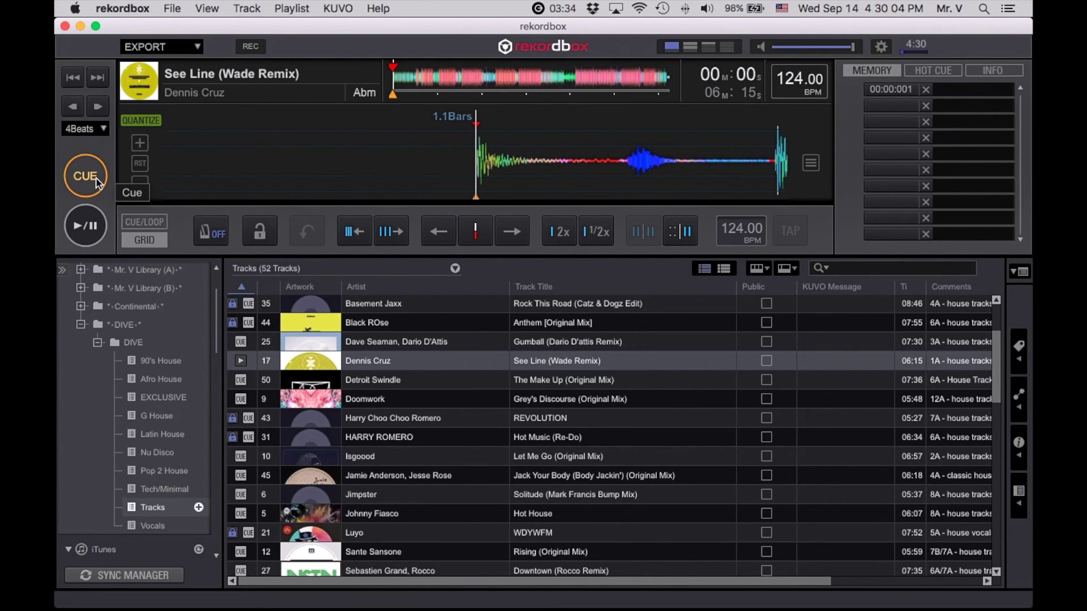
click(97, 181)
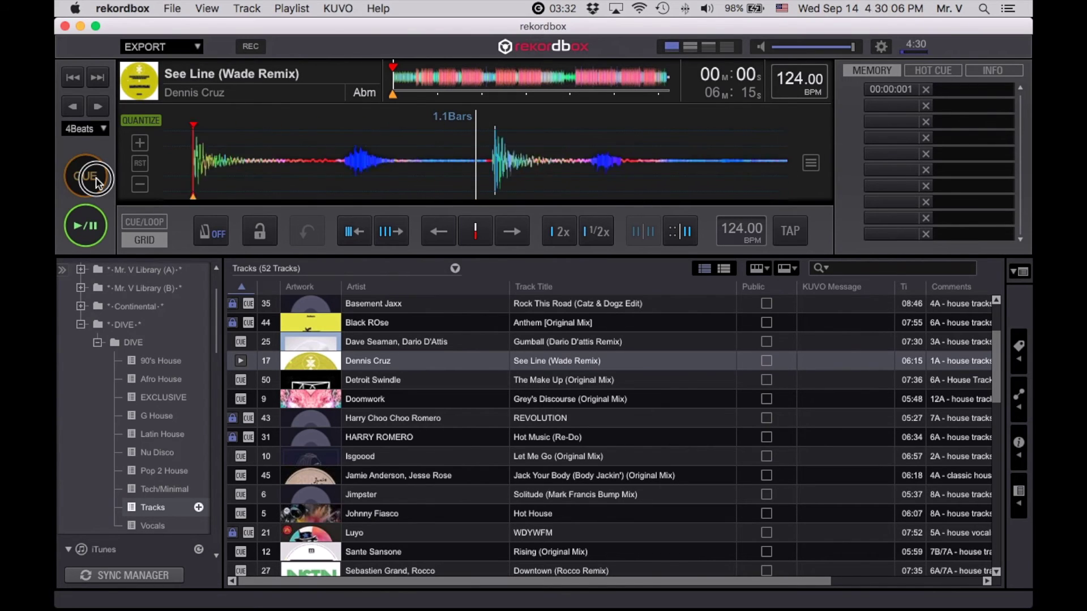
Play the track on from the cue point, reset the waveform zoom, and stop playback.
click(96, 237)
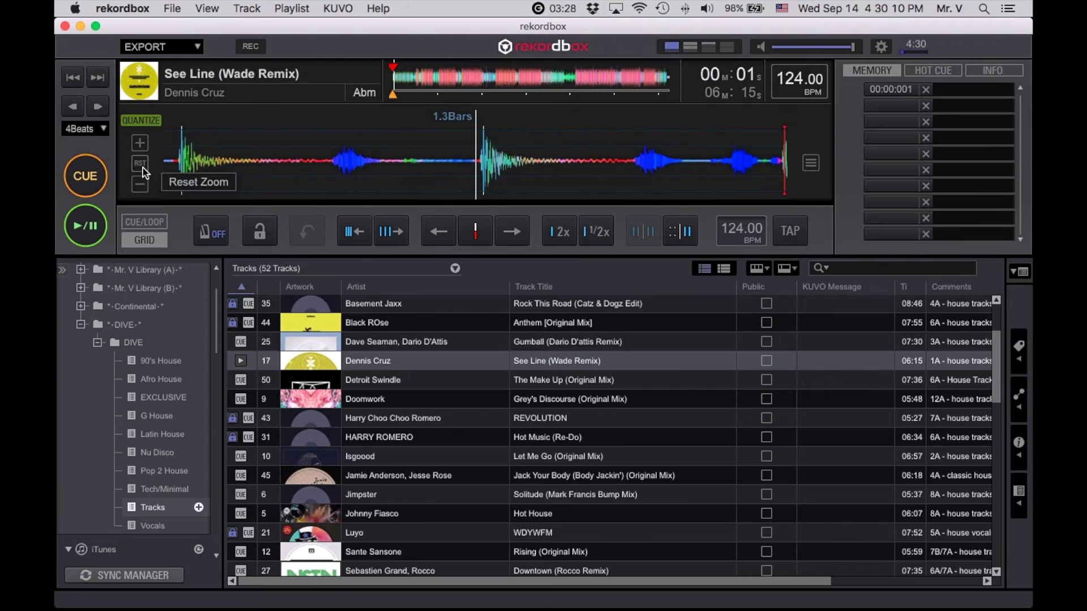
click(140, 164)
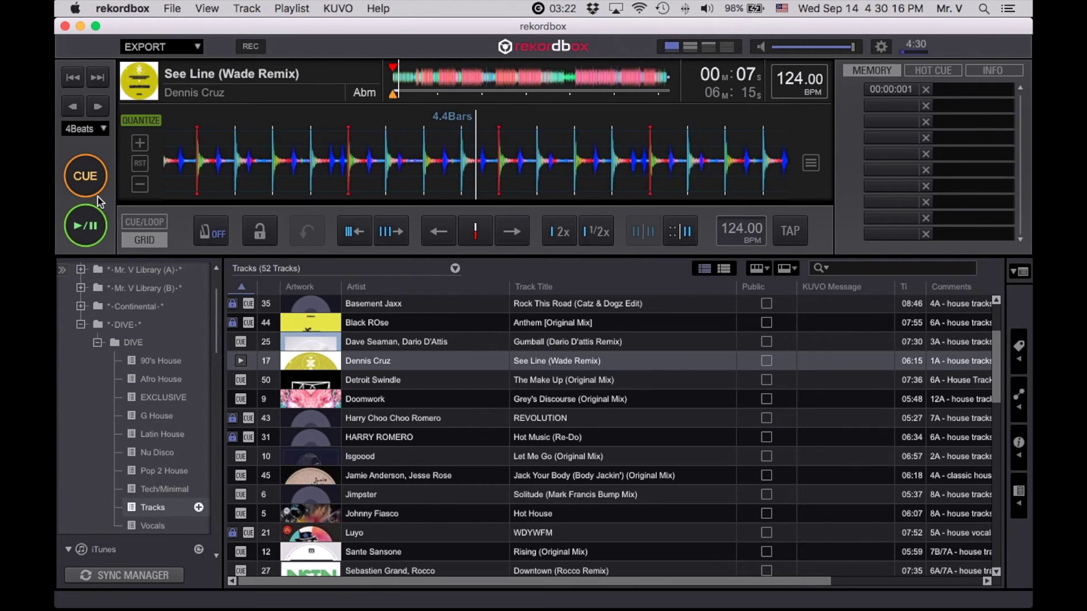
click(99, 230)
Recall the memory cue at 00:00:001, set hot cue A there, and give the hot cue the comment "load".
click(893, 92)
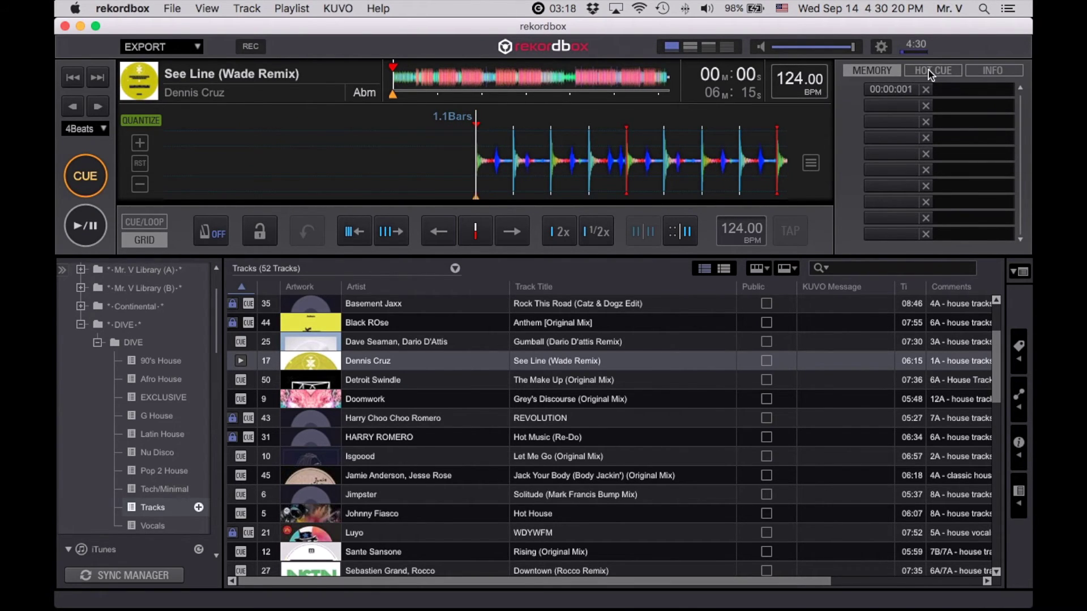
click(932, 72)
click(886, 94)
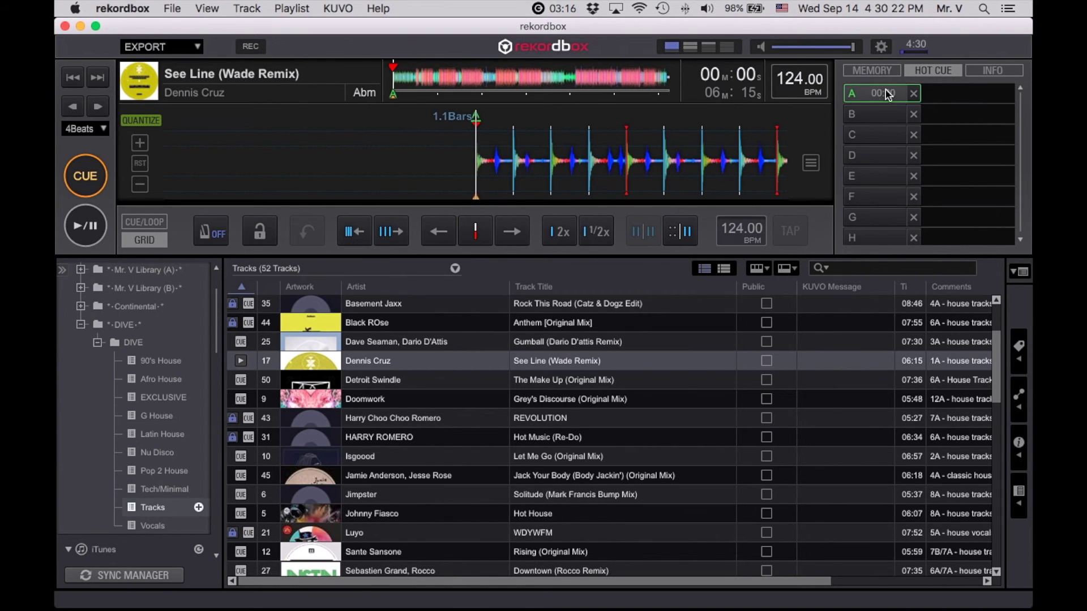
click(932, 91)
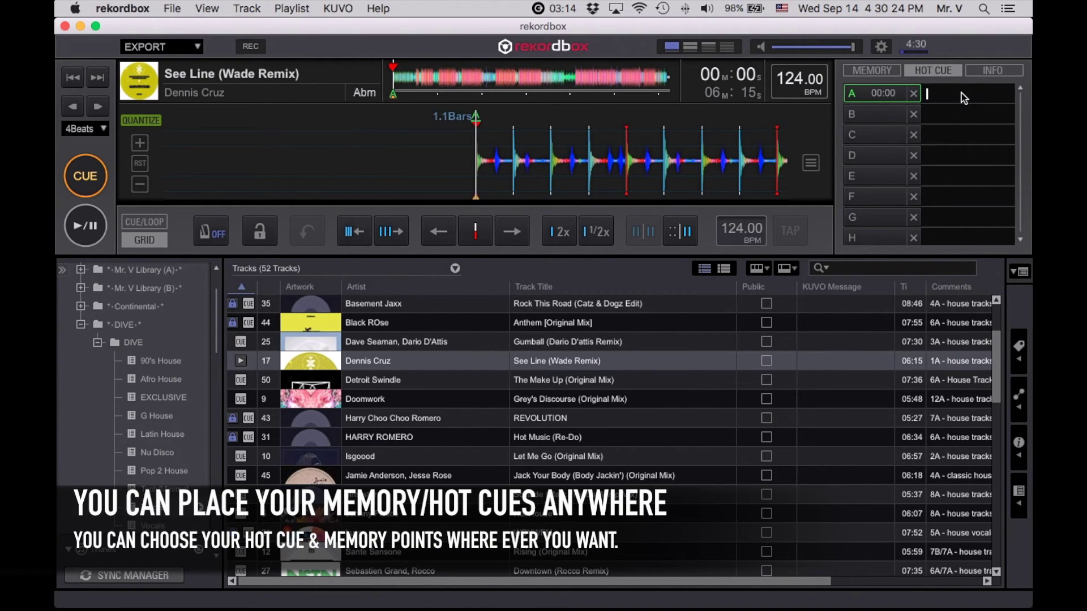
text(load)
click(984, 120)
Compare playback by triggering hot cue A repeatedly and recalling the 00:00:001 memory cue in between.
click(881, 94)
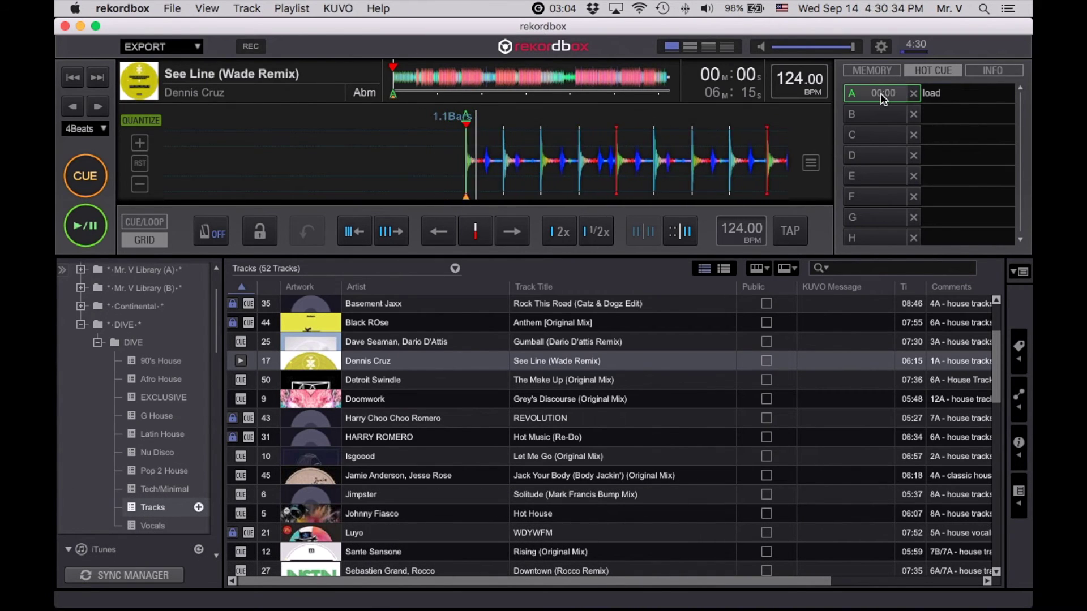
click(865, 73)
click(899, 92)
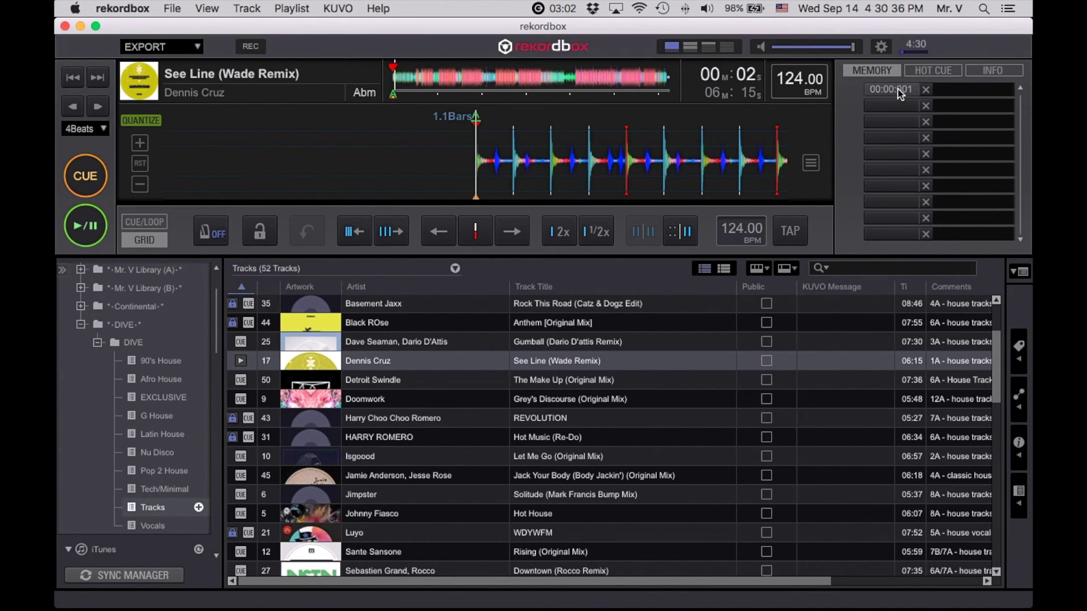
click(932, 70)
click(873, 96)
click(876, 95)
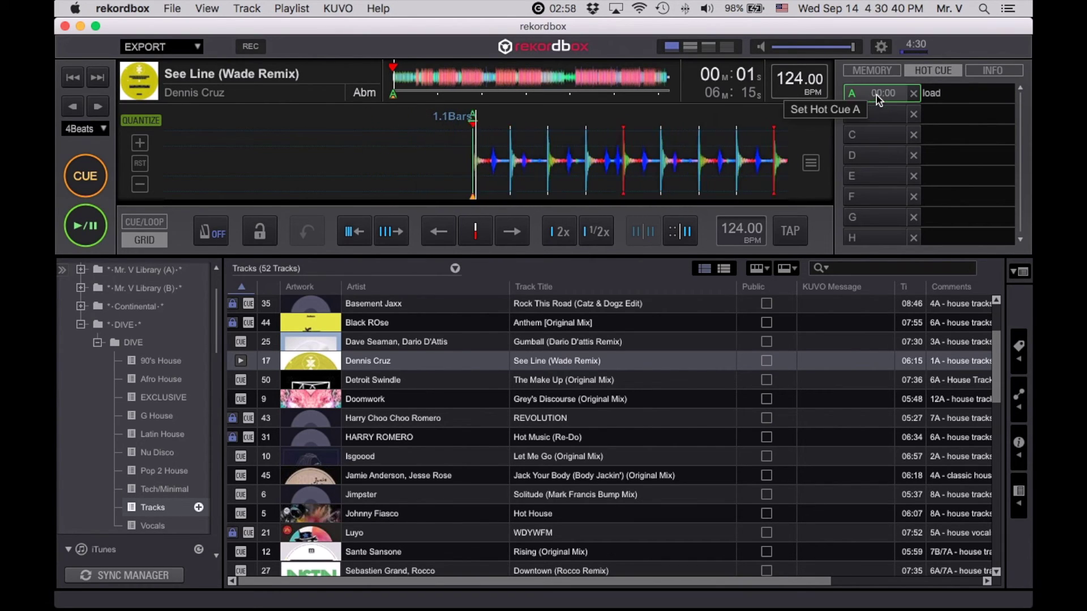
click(876, 95)
click(876, 95)
click(876, 95)
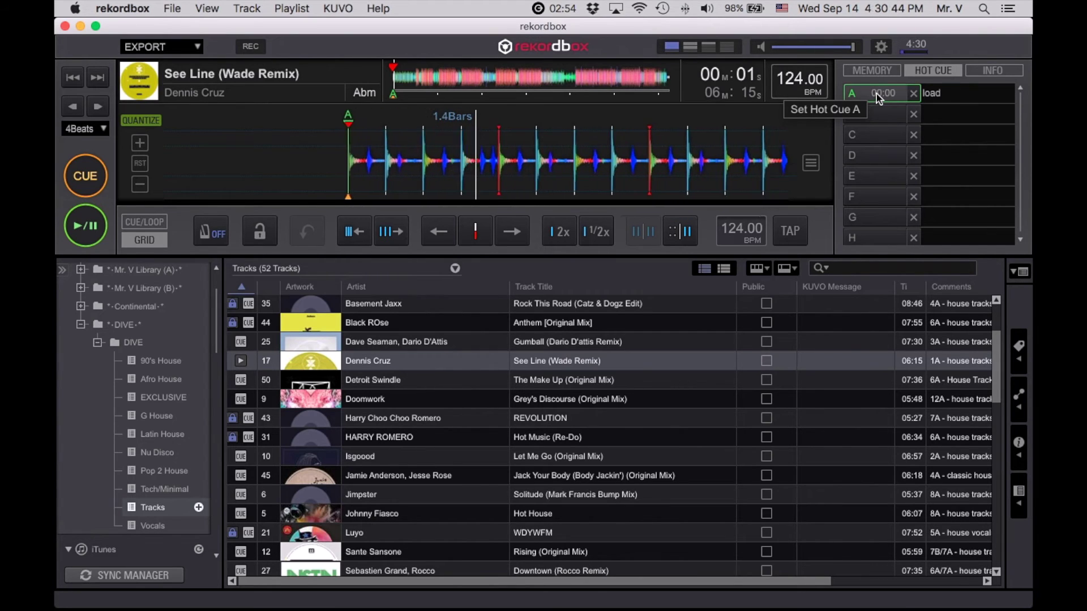
click(866, 73)
click(889, 90)
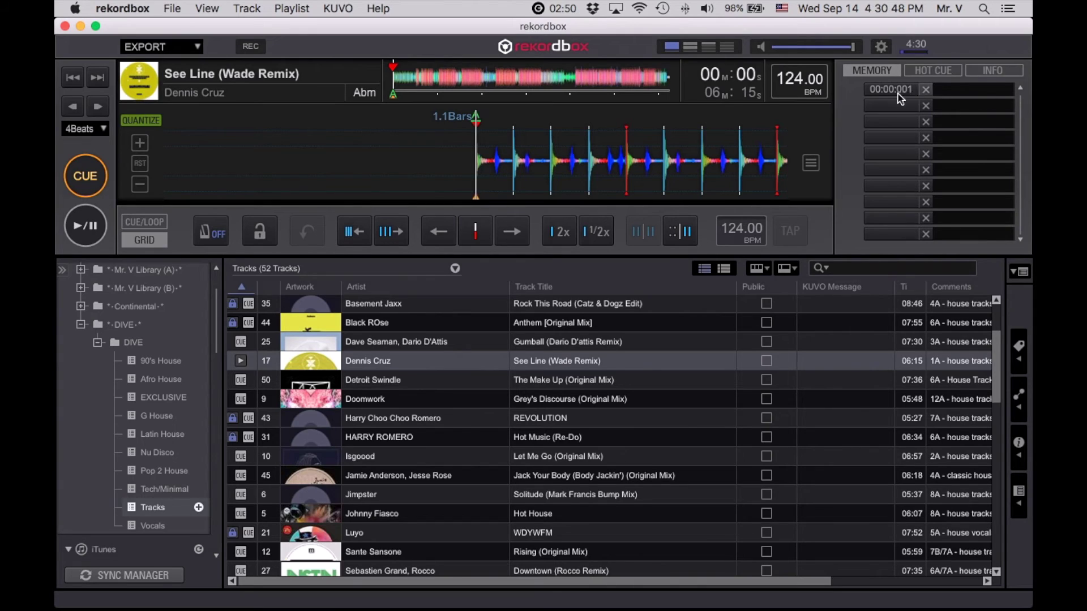
Add the comment "load" to the 00:00:001 memory cue and colour it yellow.
double_click(944, 89)
text(oad)
key(Return)
click(1009, 88)
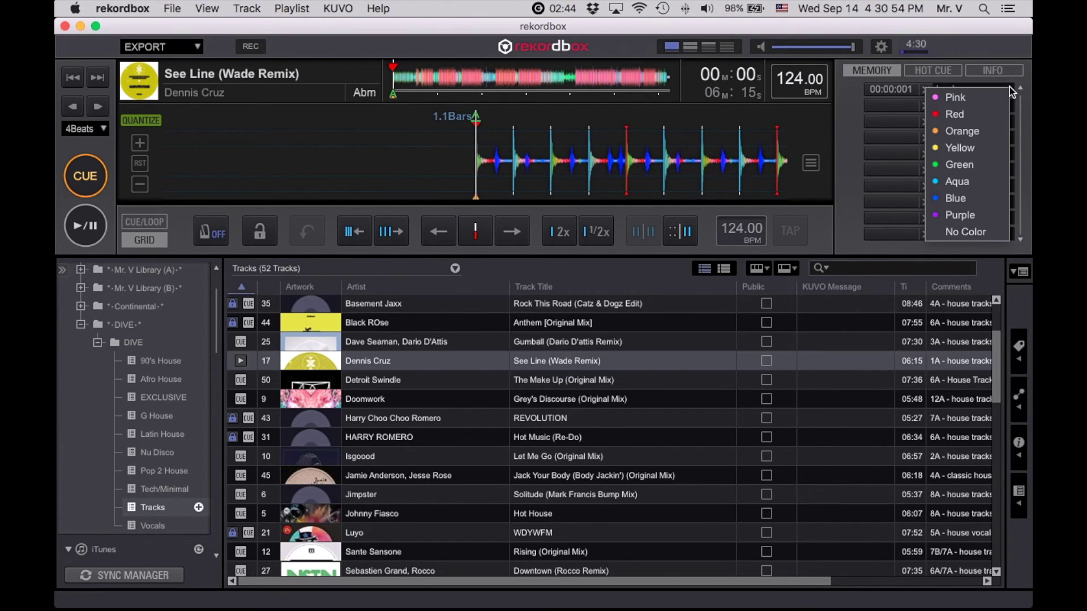
click(985, 146)
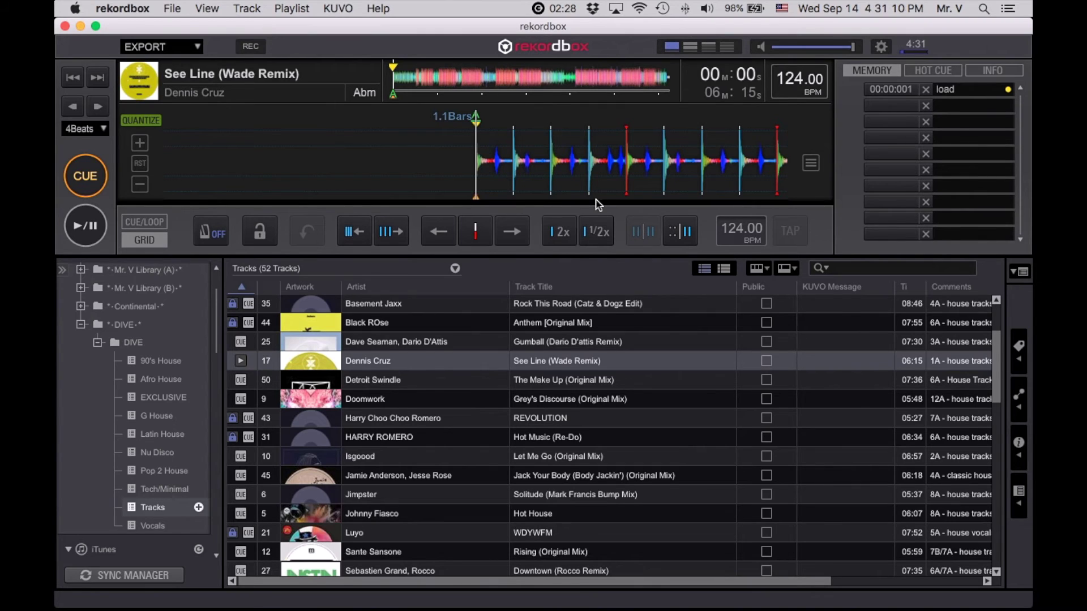
Magnify the waveform, inspect the beat grid at the second beat, and return to the 00:00:001 memory cue.
click(140, 143)
click(140, 142)
click(140, 143)
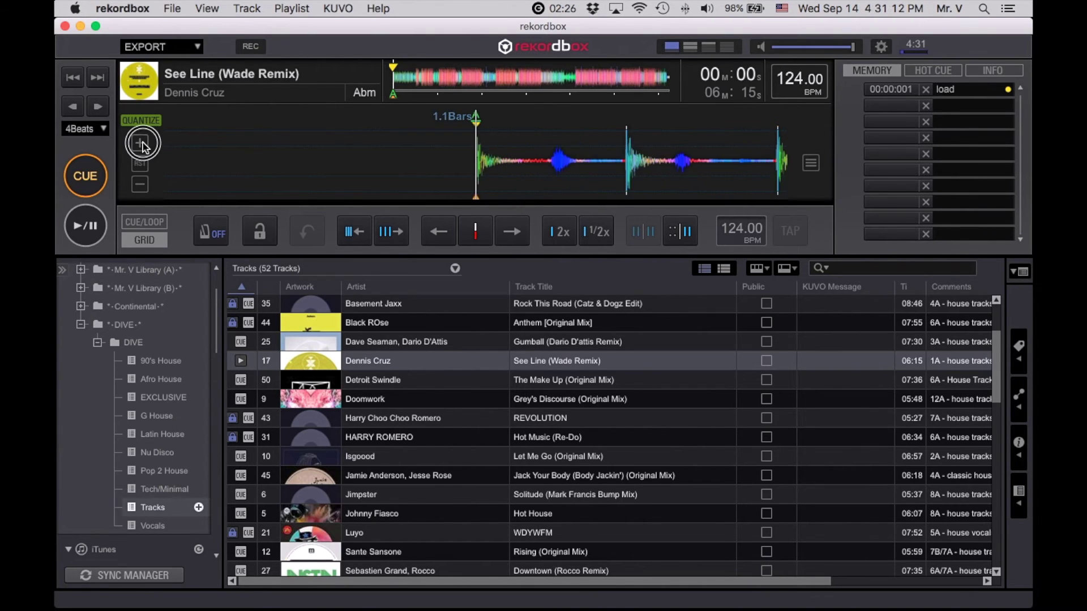
drag(746, 150, 434, 154)
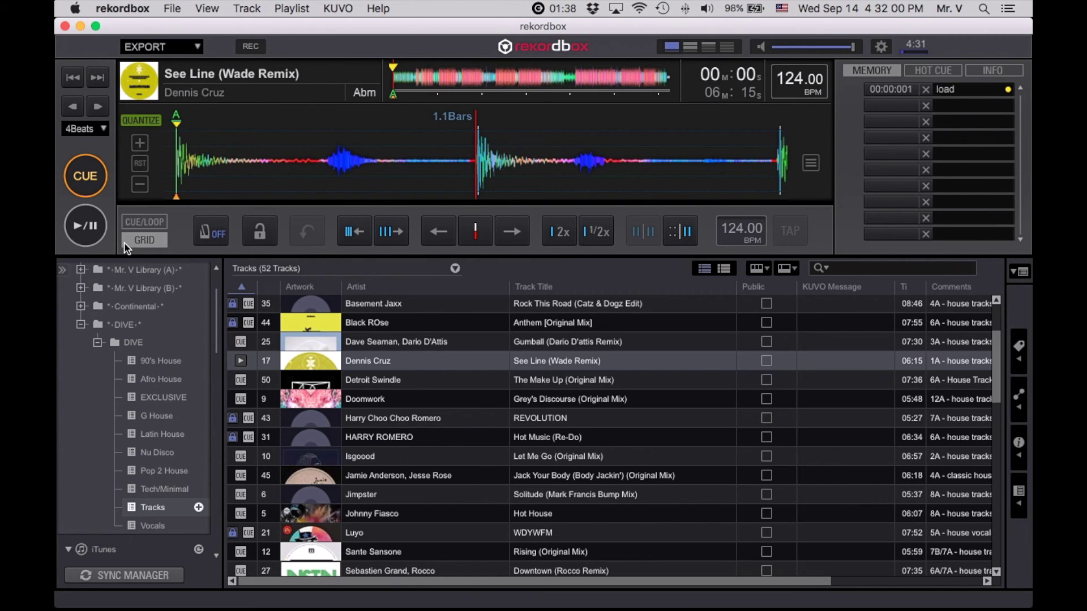
click(890, 89)
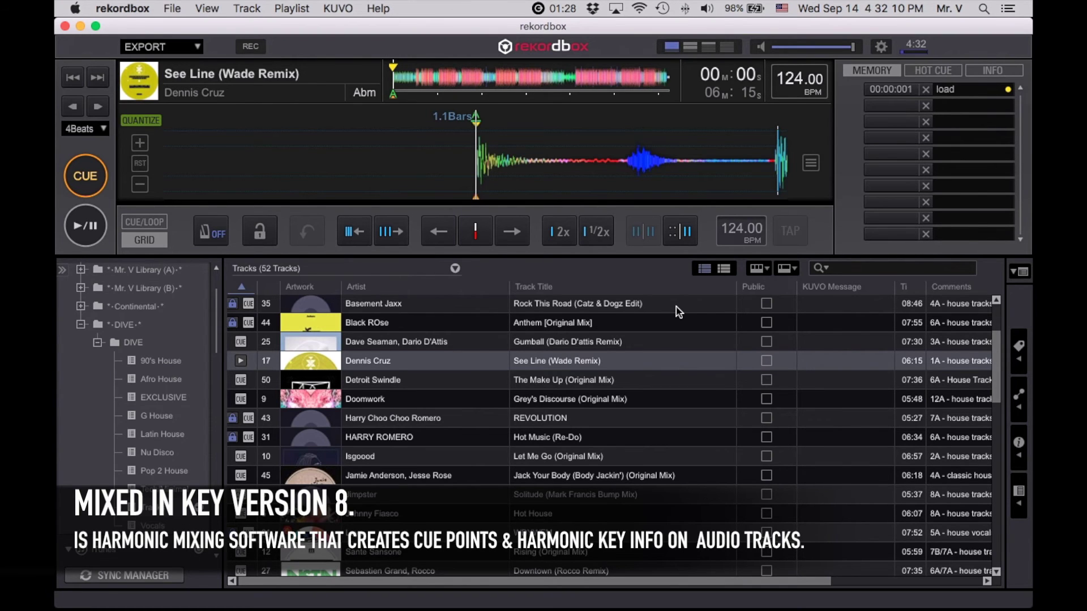
Minimize rekordbox, switch to Mixed In Key 8, and analyse "Housedestroyer - Trumpet Thunder.aif" from the desktop.
click(80, 26)
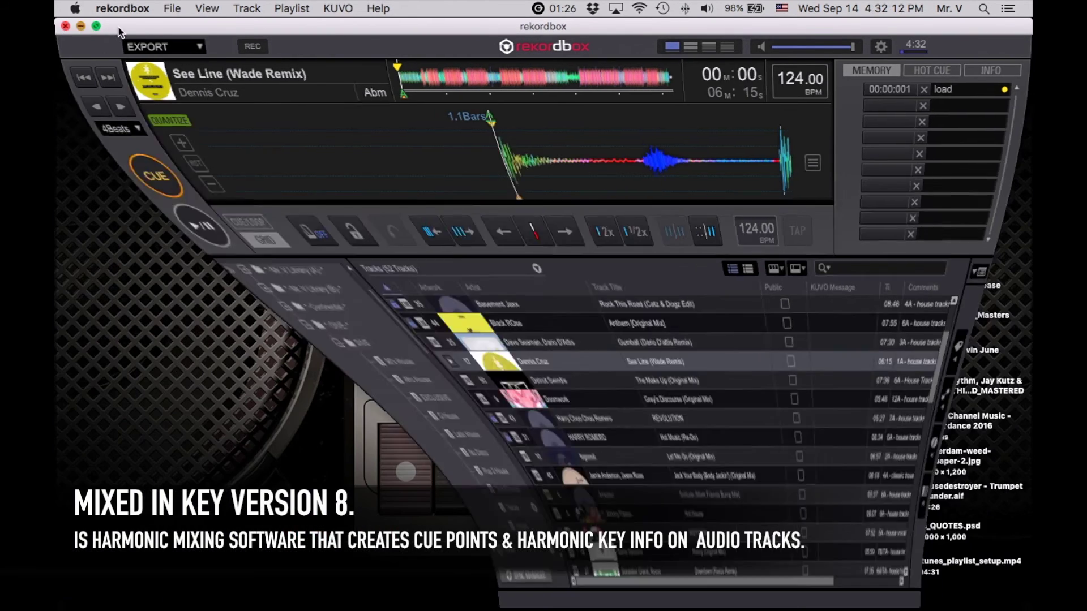
mouse_move(613, 609)
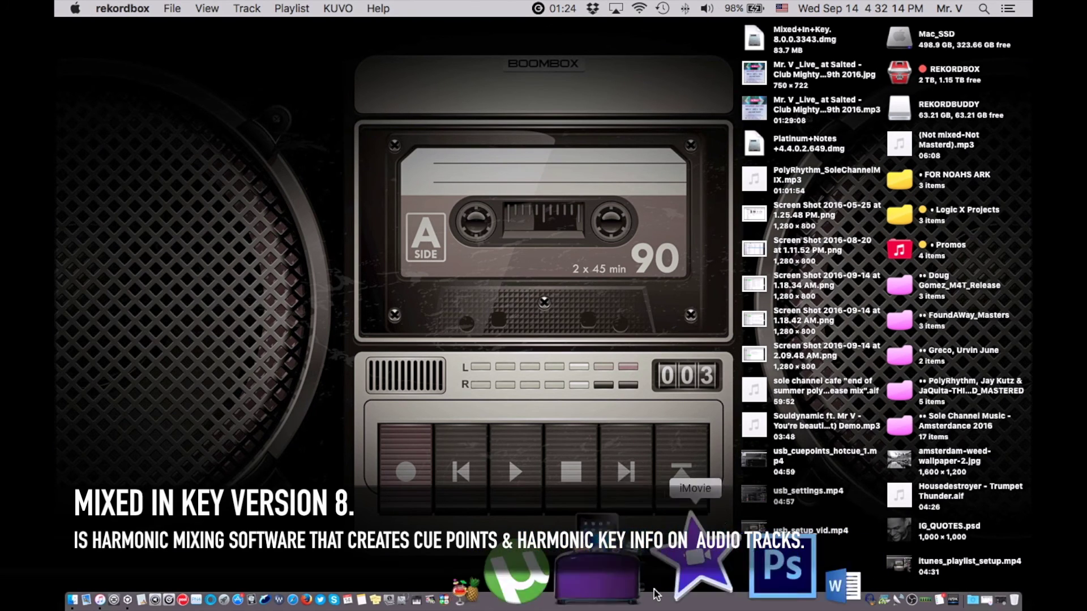
click(374, 586)
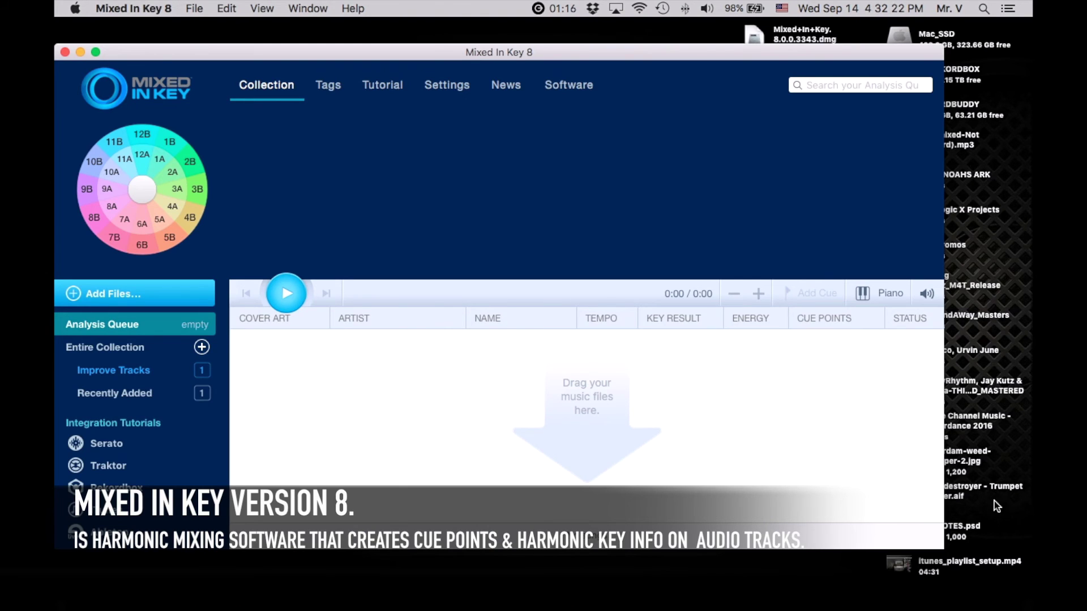
drag(987, 497, 637, 398)
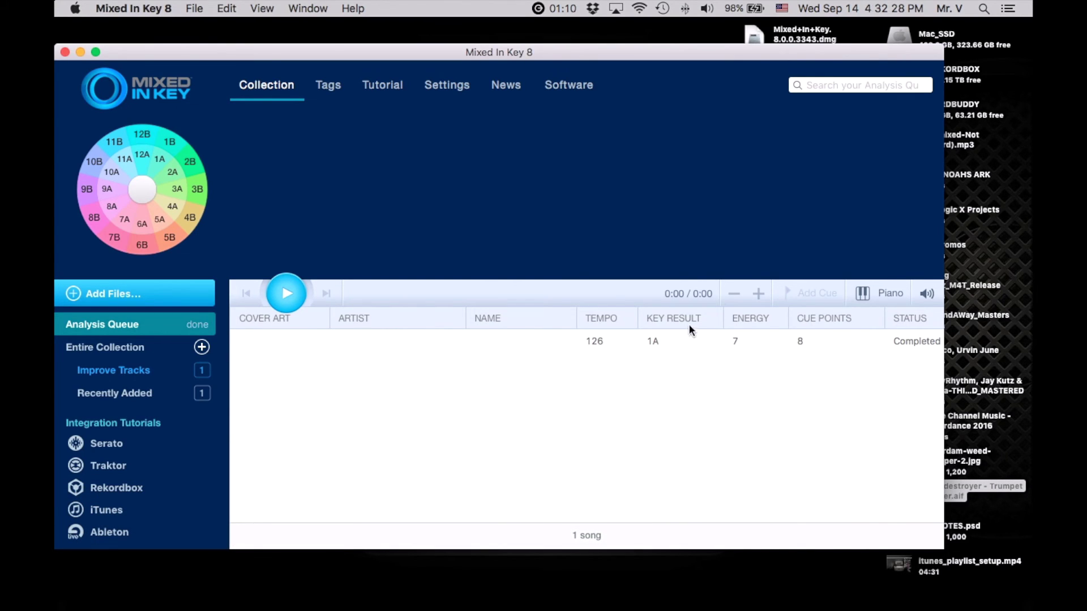
Load the analysed track into the Mixed In Key player to examine its cue points, and pause playback.
click(453, 343)
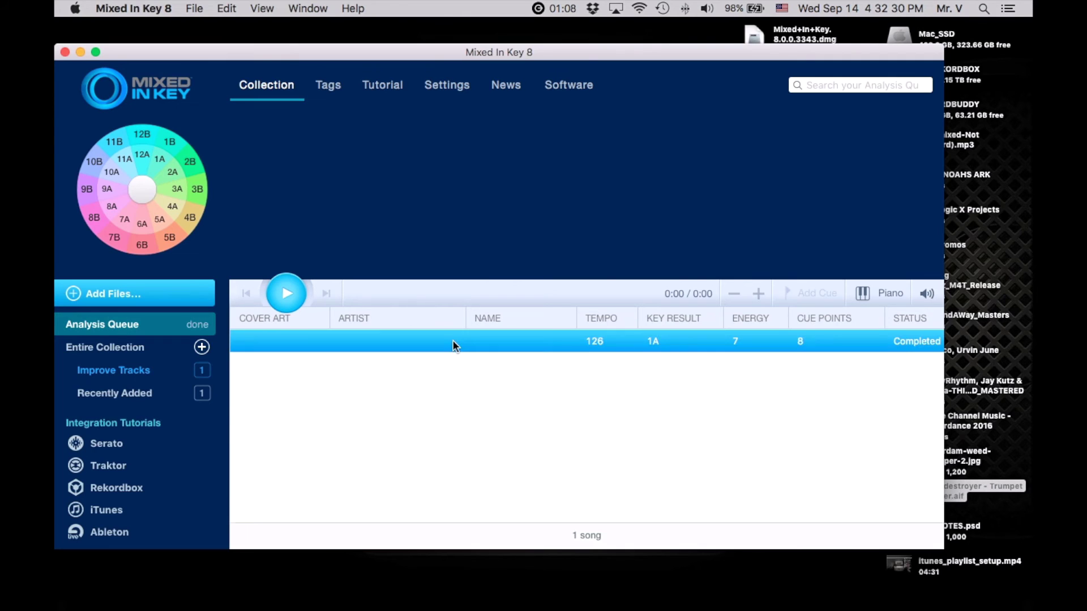
double_click(424, 342)
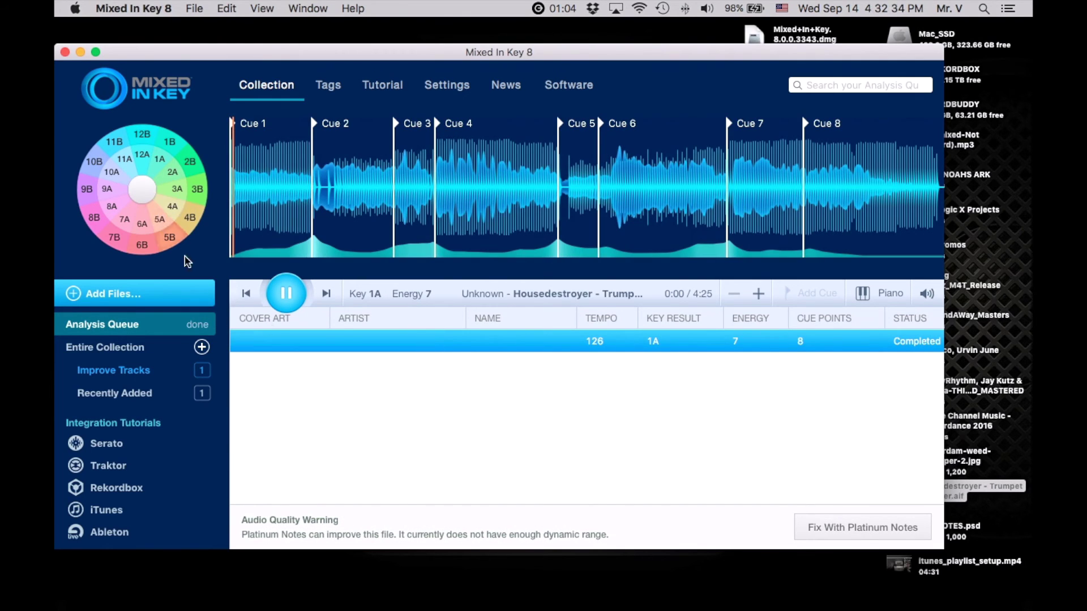
click(285, 293)
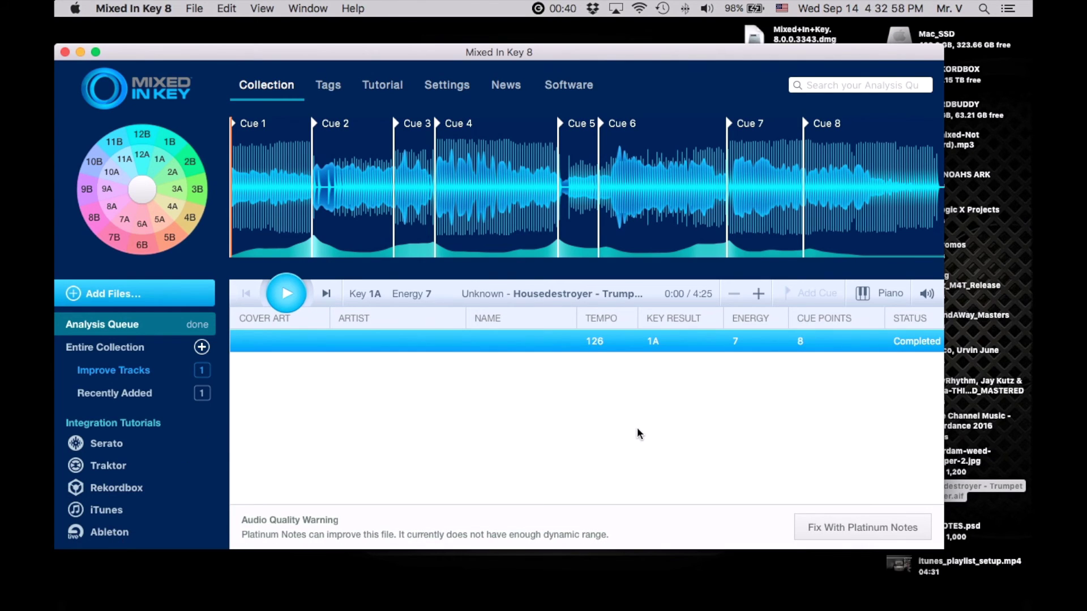
Put Mixed In Key 8 away and switch back to the minimized rekordbox window.
click(126, 8)
click(135, 165)
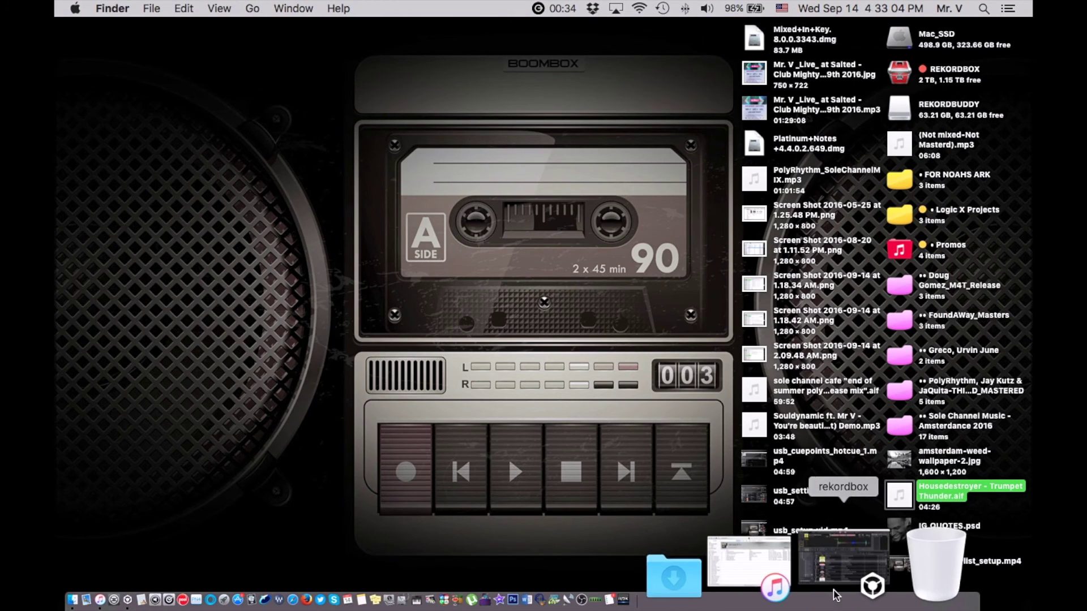
click(861, 572)
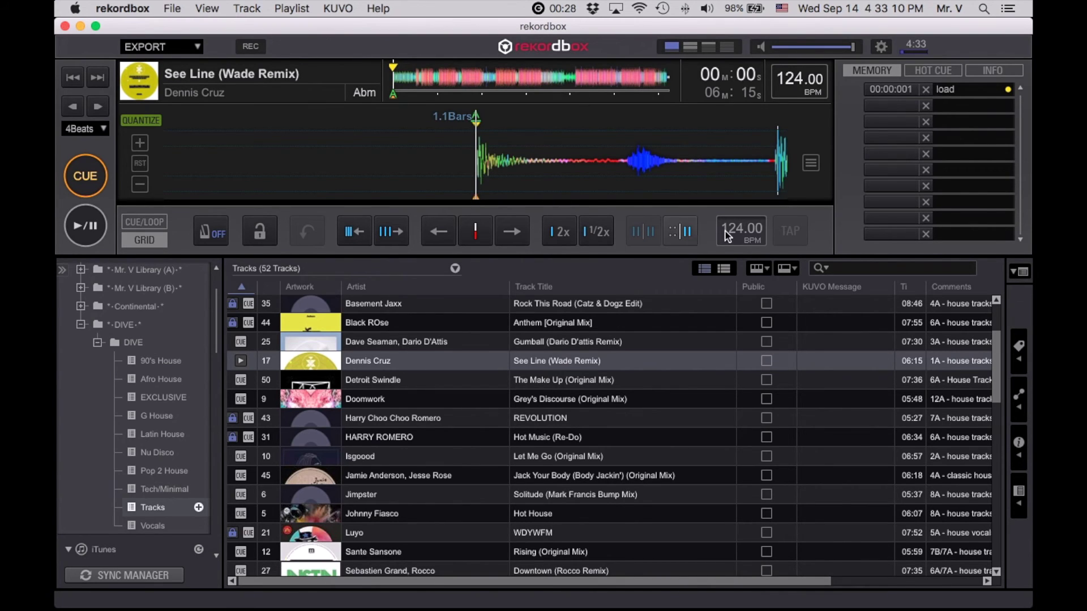
Play the track with the zoom reset, set a cue at bar 33.1 around 01:01, and store it as a memory cue.
click(101, 223)
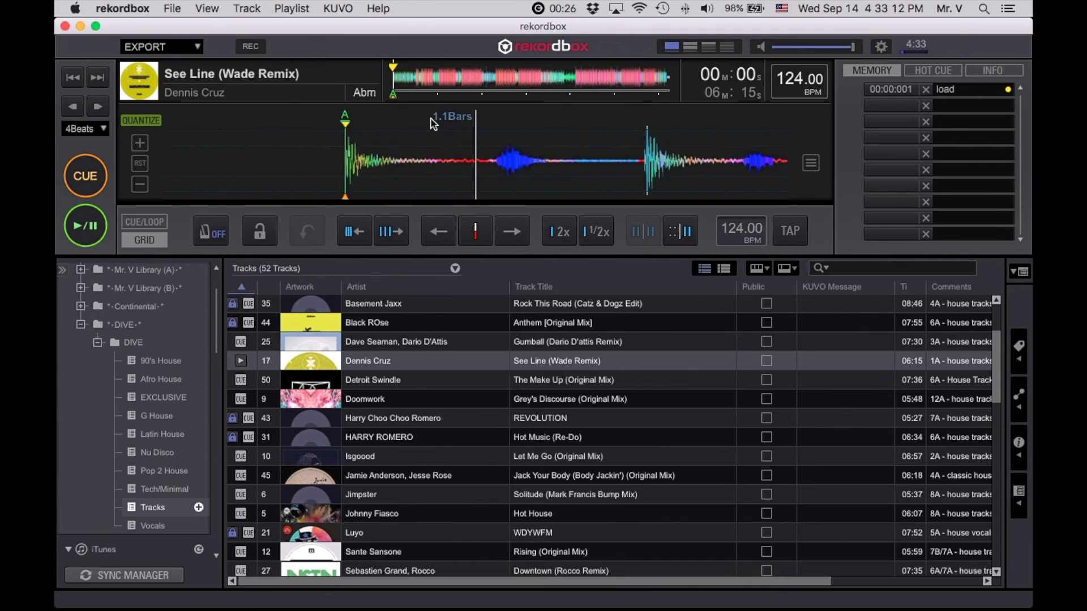
click(138, 164)
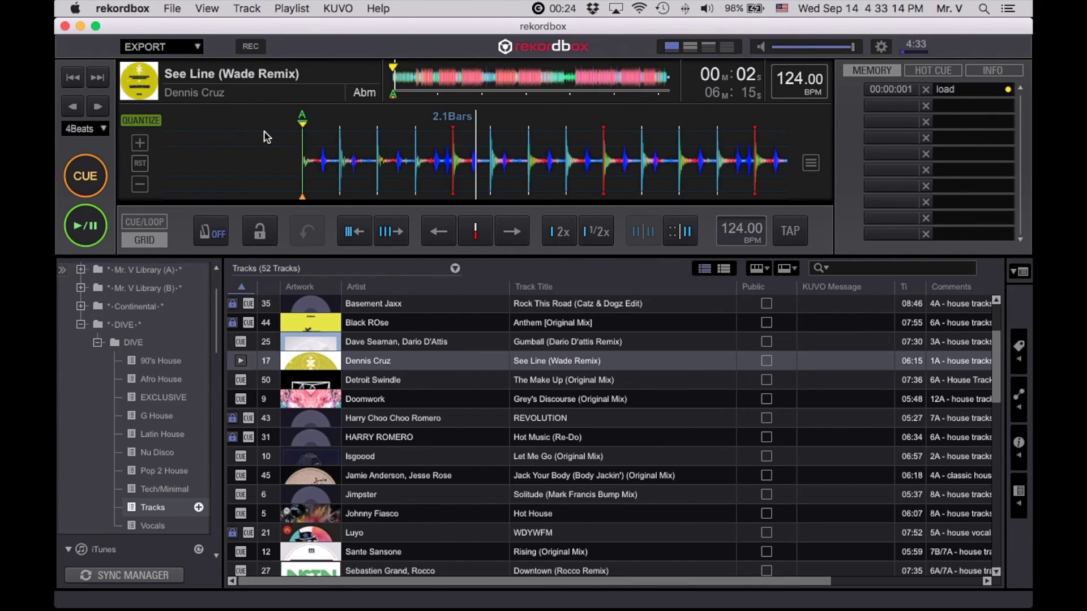
click(437, 79)
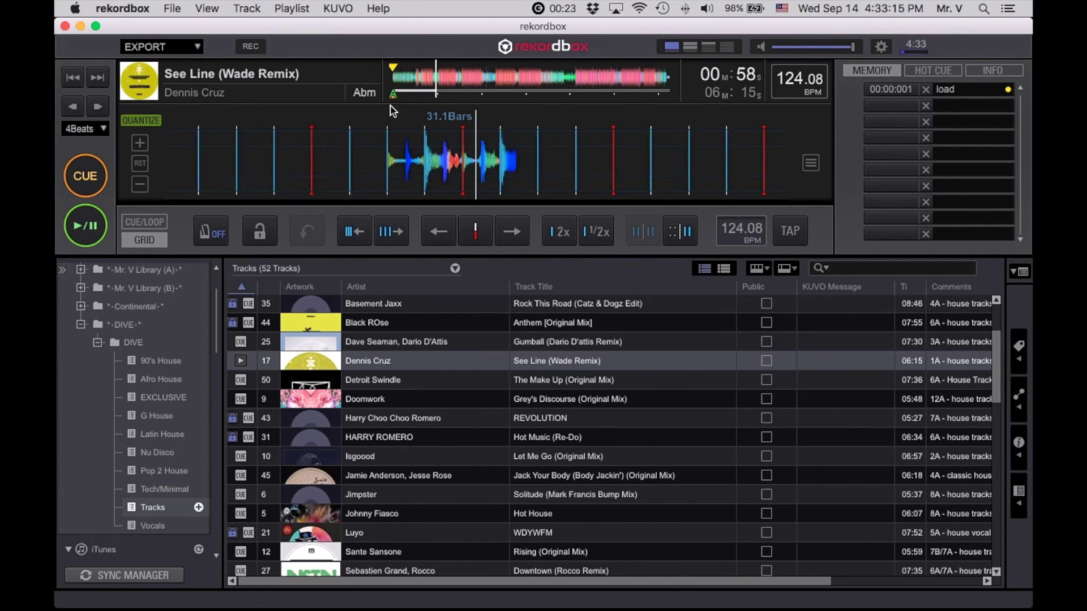
click(87, 228)
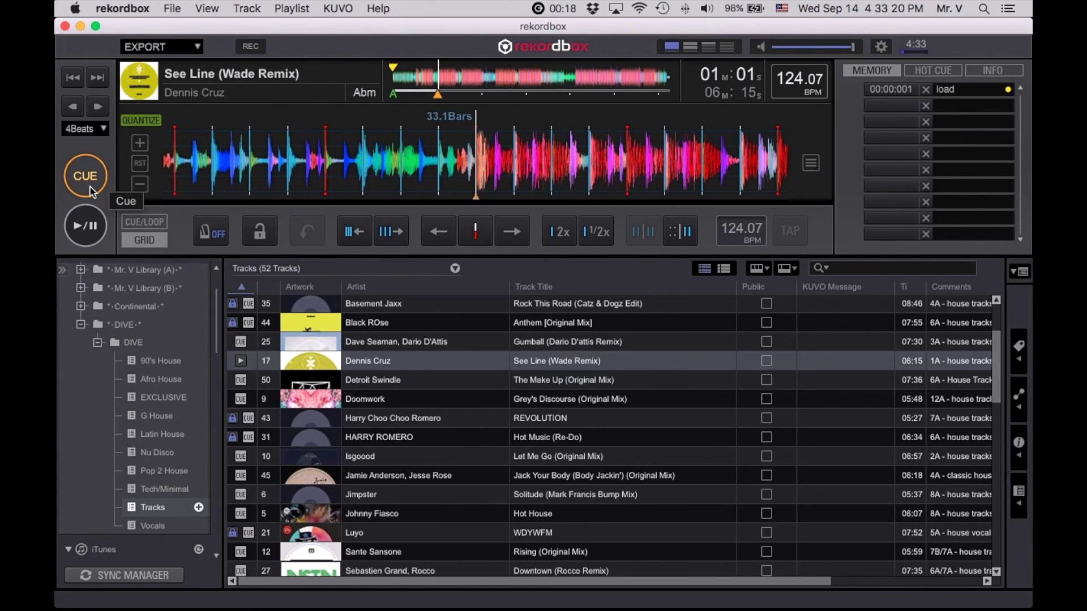
click(91, 190)
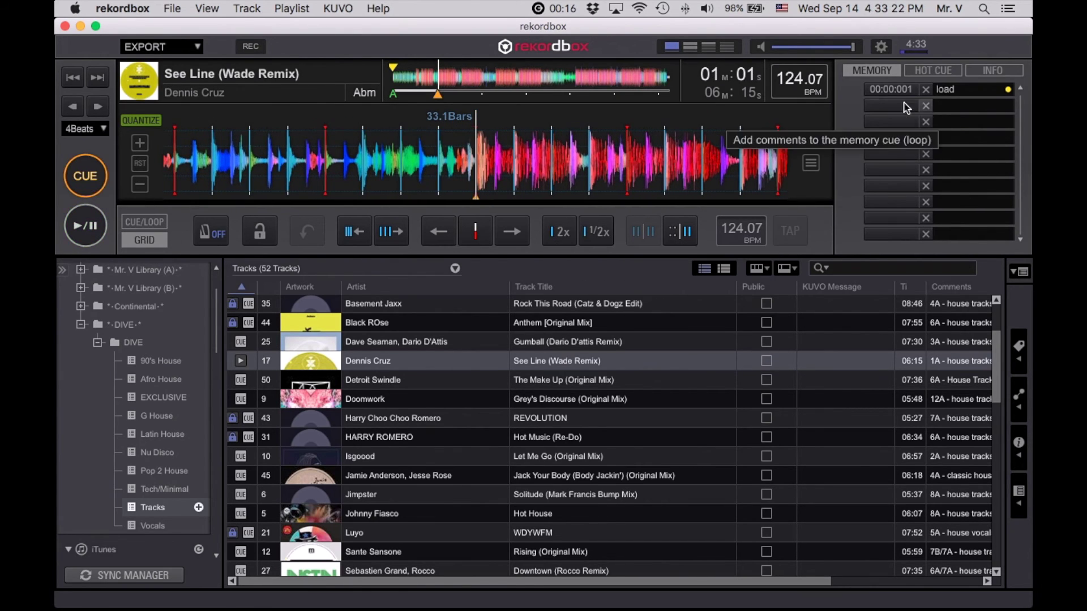
click(149, 224)
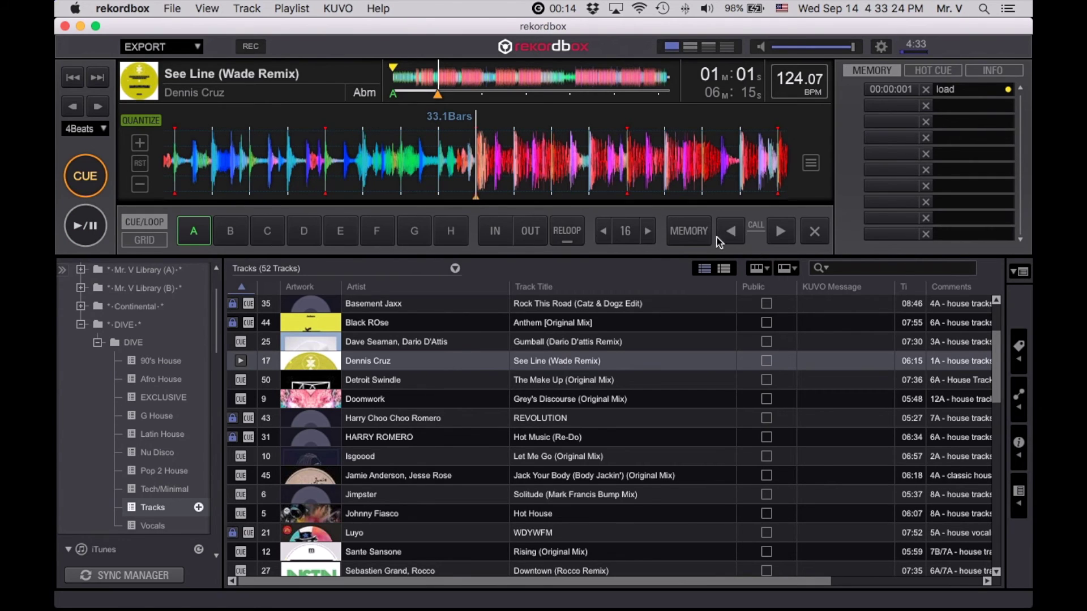
click(688, 237)
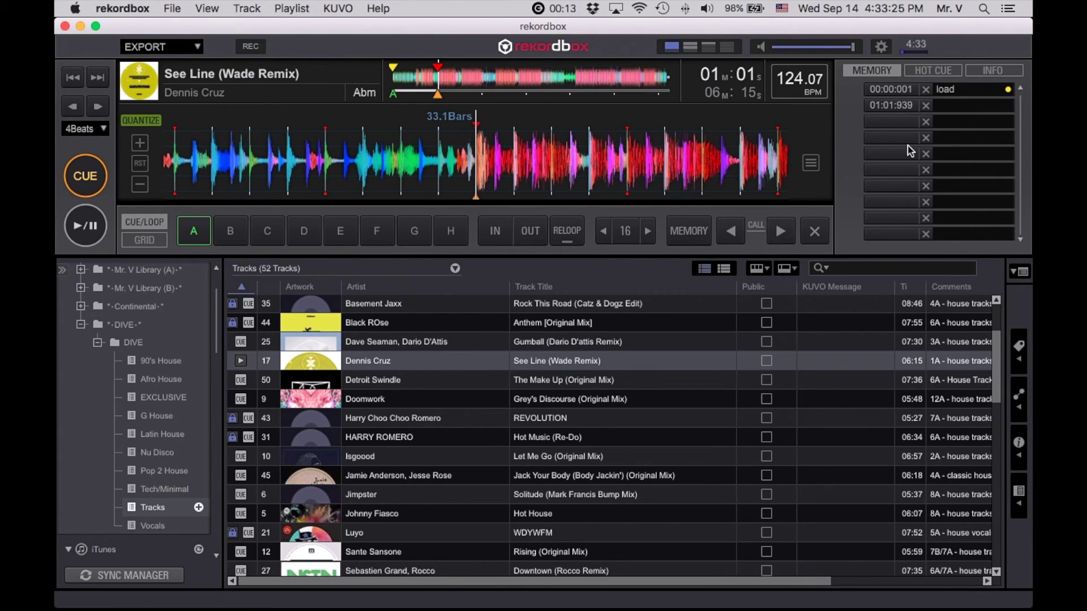
Colour the 01:01:939 memory cue of See Line (Wade Remix) aqua.
click(1008, 106)
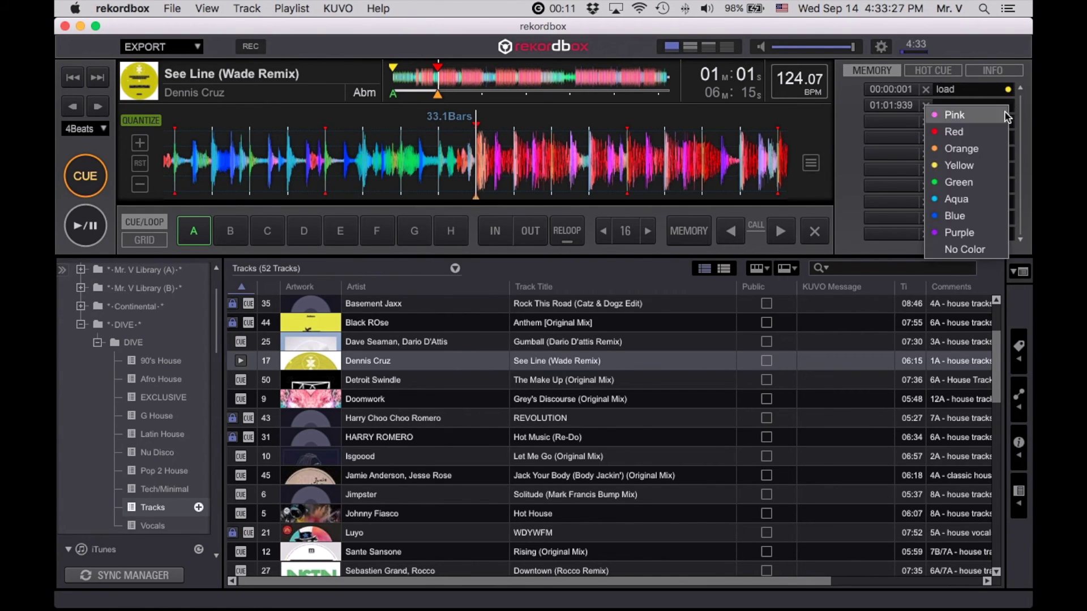
click(964, 200)
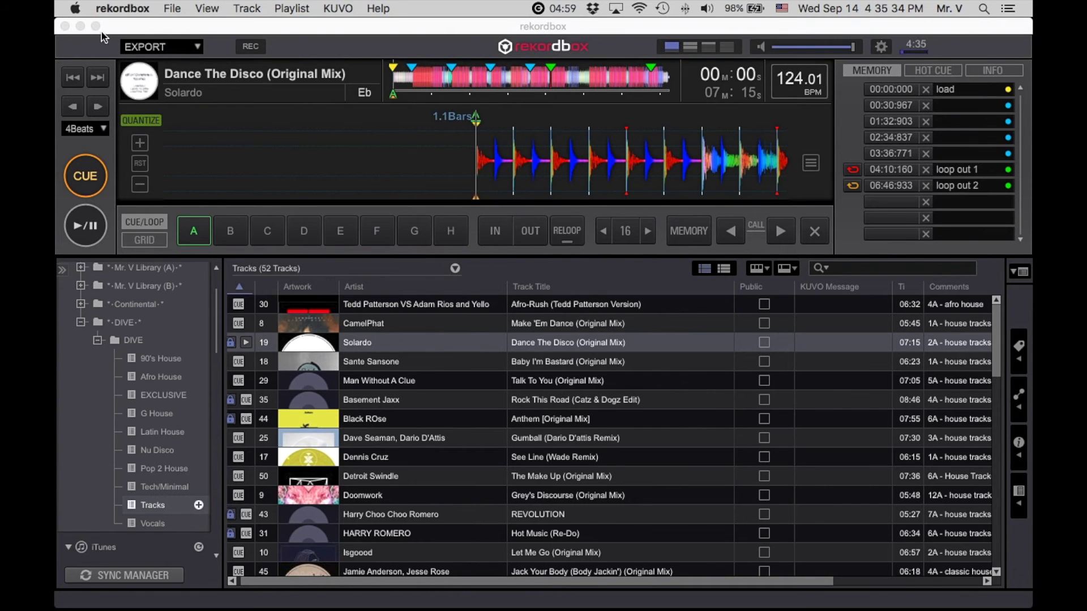
Switch the window to full screen and examine the hot cues and memory cues of Dance The Disco, plus the track list.
click(96, 26)
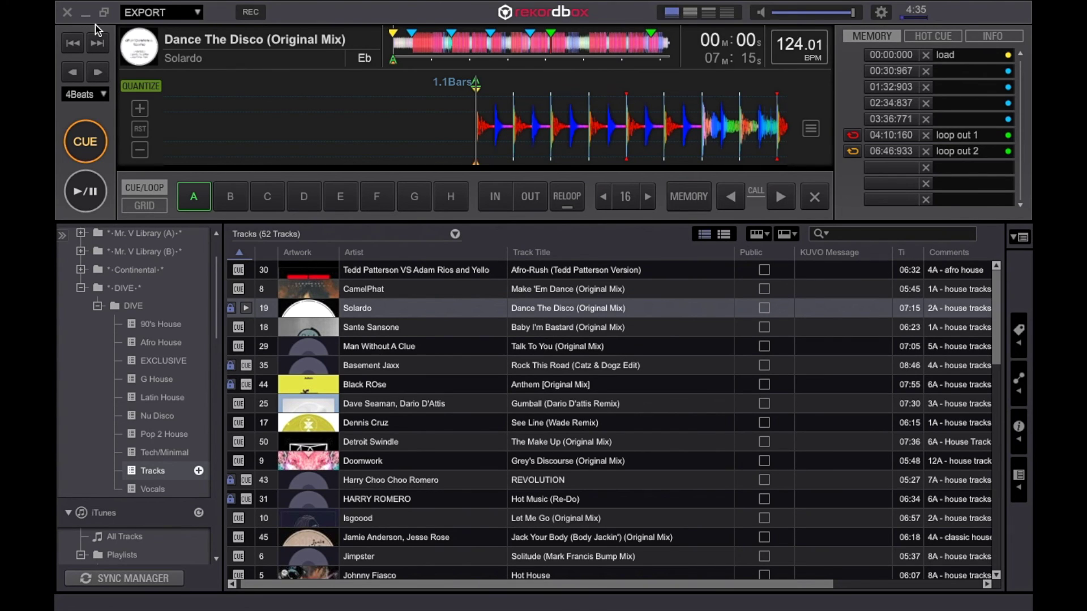
click(929, 37)
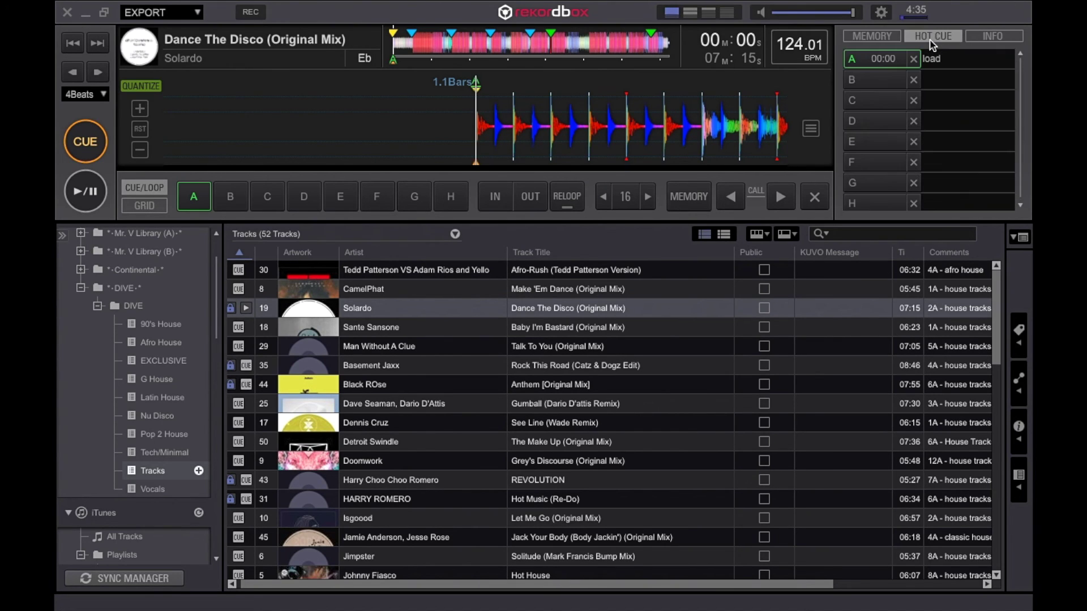
click(886, 38)
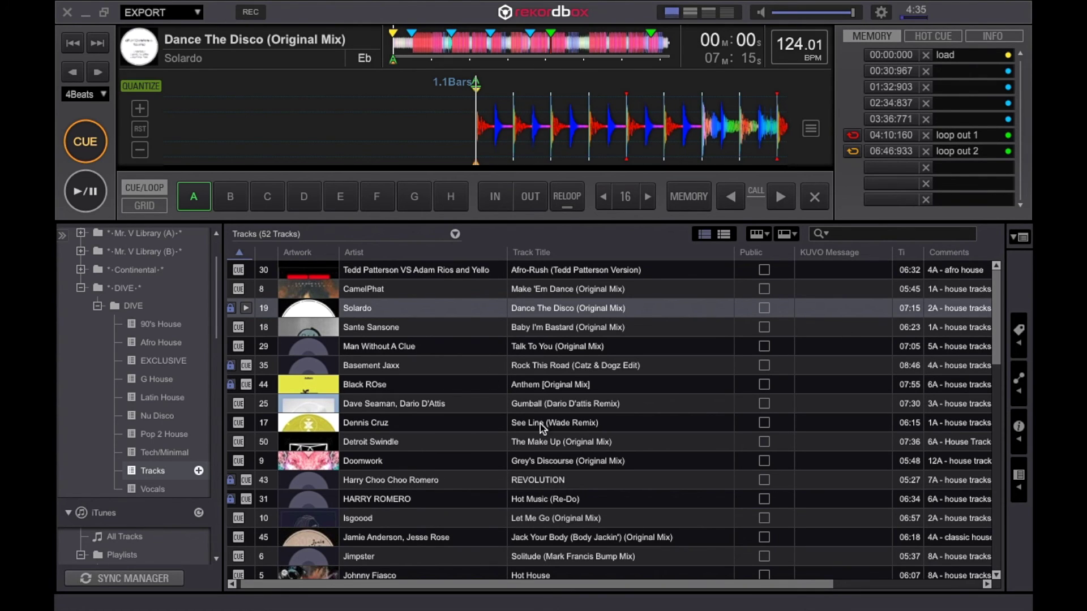
scroll(149, 377, up, 3)
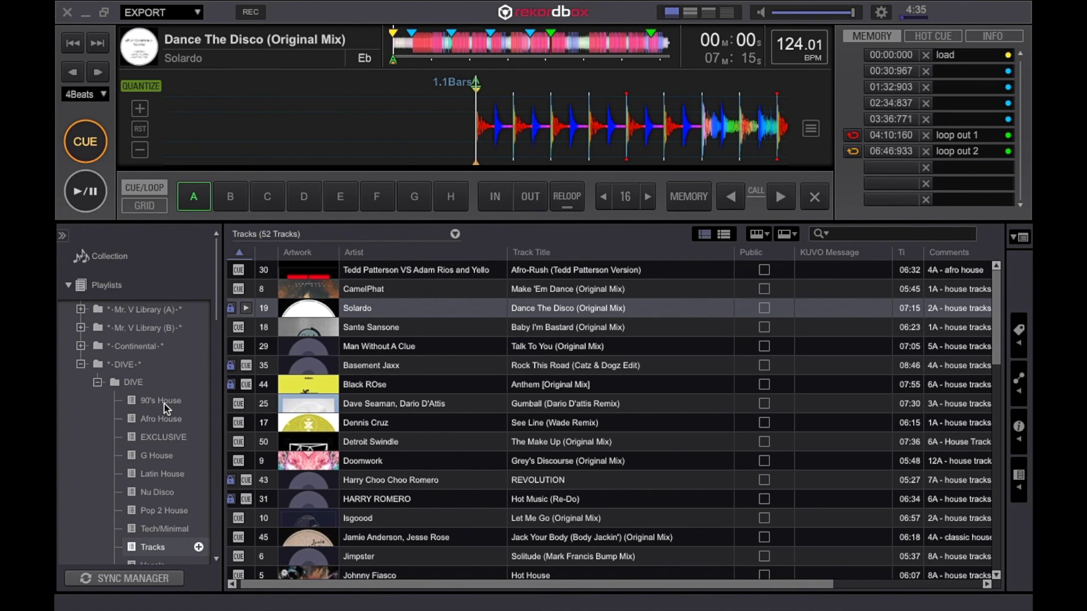
scroll(521, 412, down, 3)
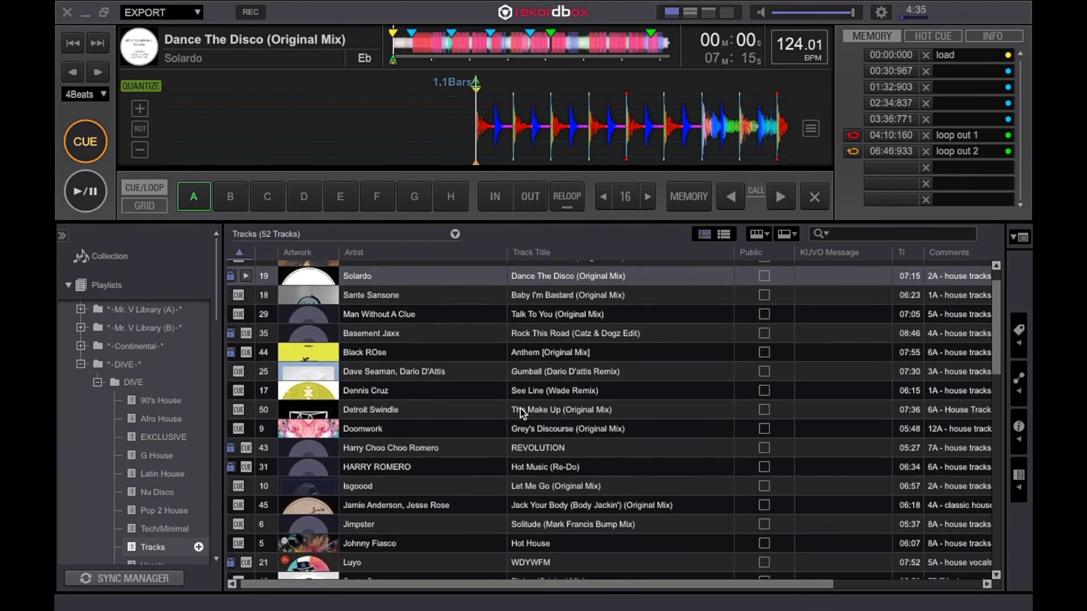
scroll(521, 410, up, 3)
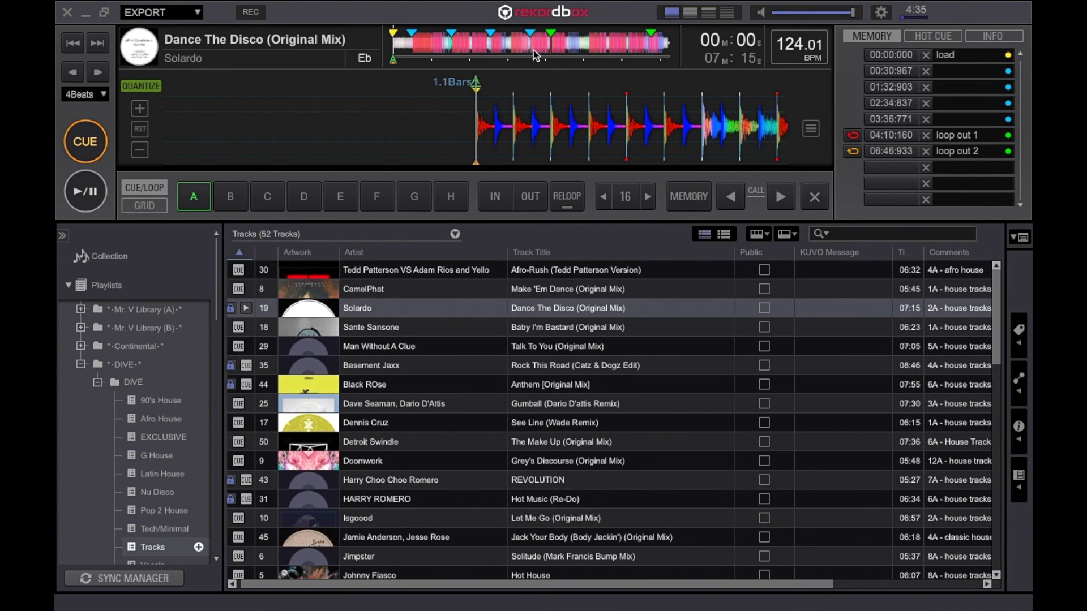
Select the *-DIVE-* playlist folder and collapse its subfolders along with the Playlists and iTunes sections of the library tree.
click(68, 285)
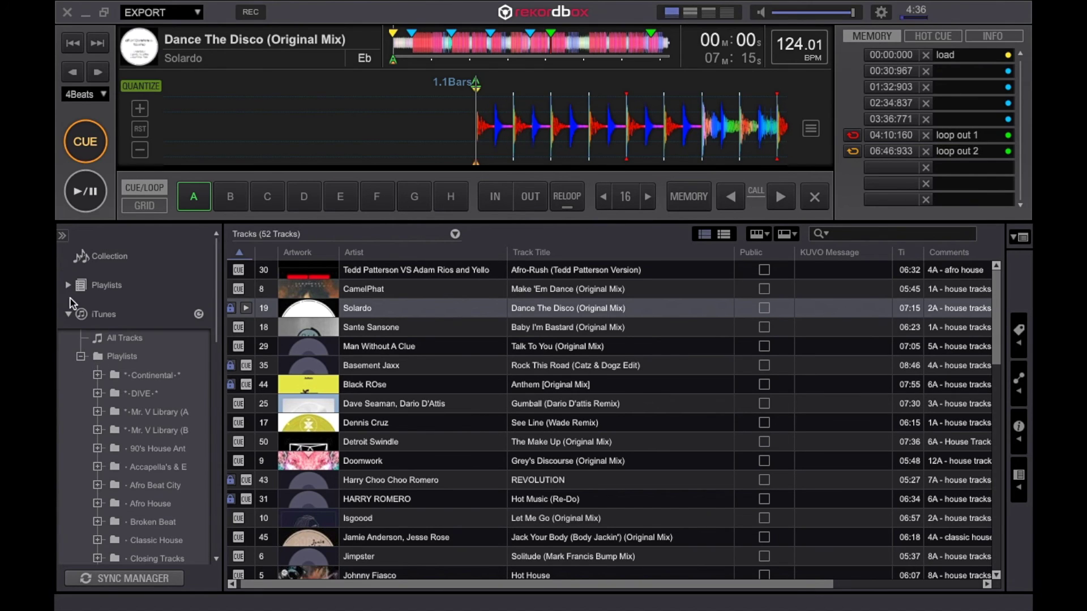
click(68, 314)
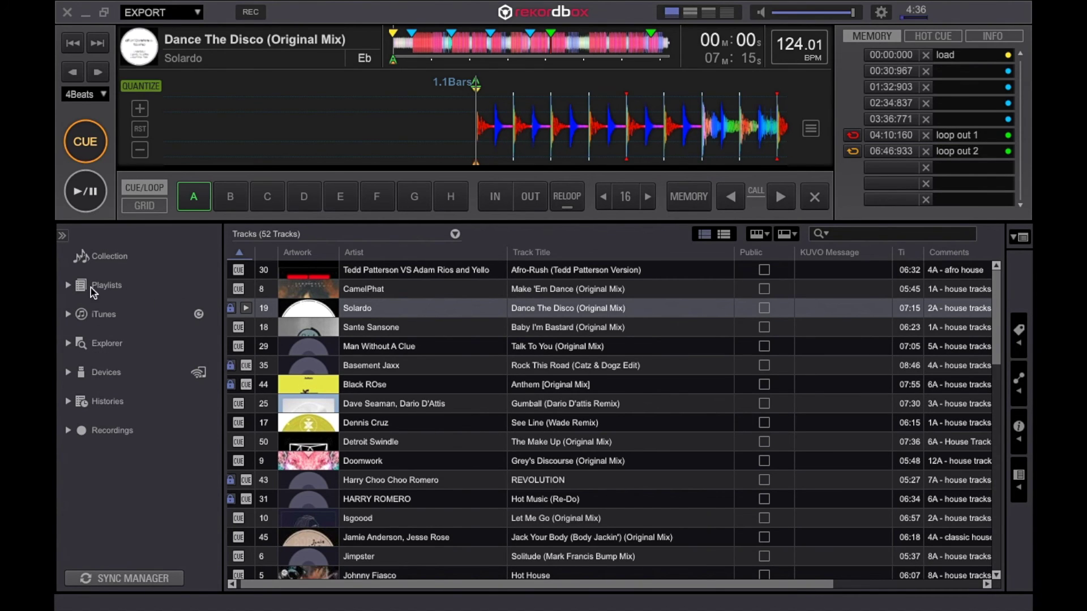
click(70, 285)
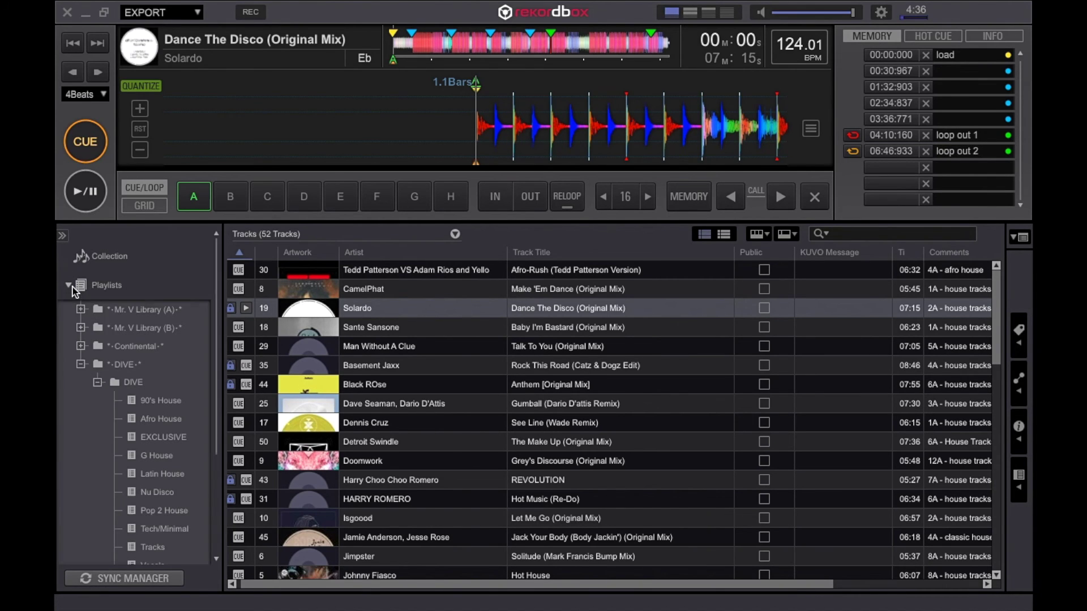
click(158, 369)
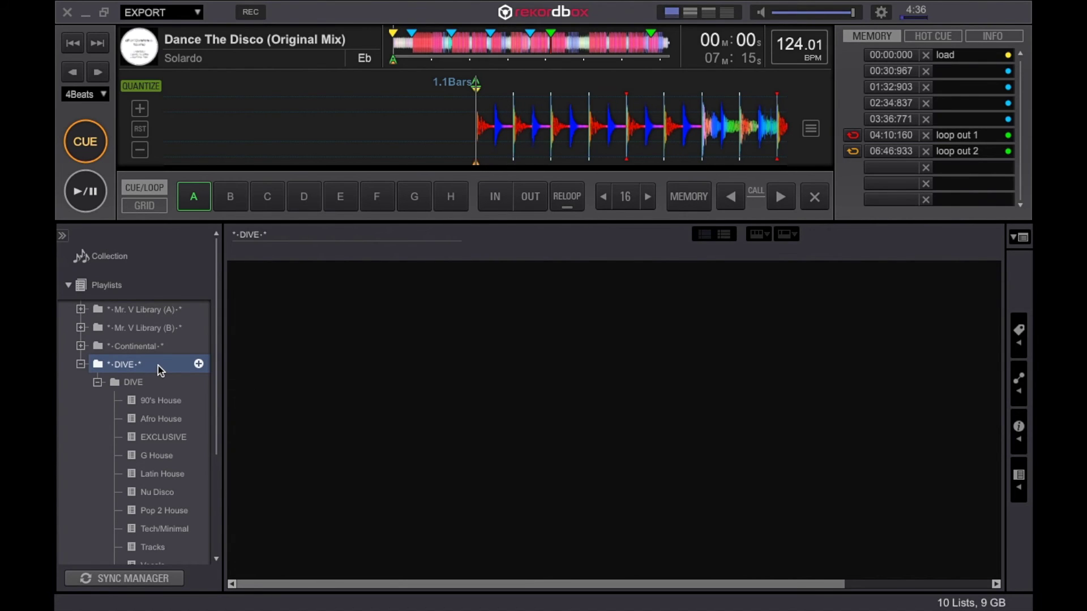
click(97, 382)
click(81, 365)
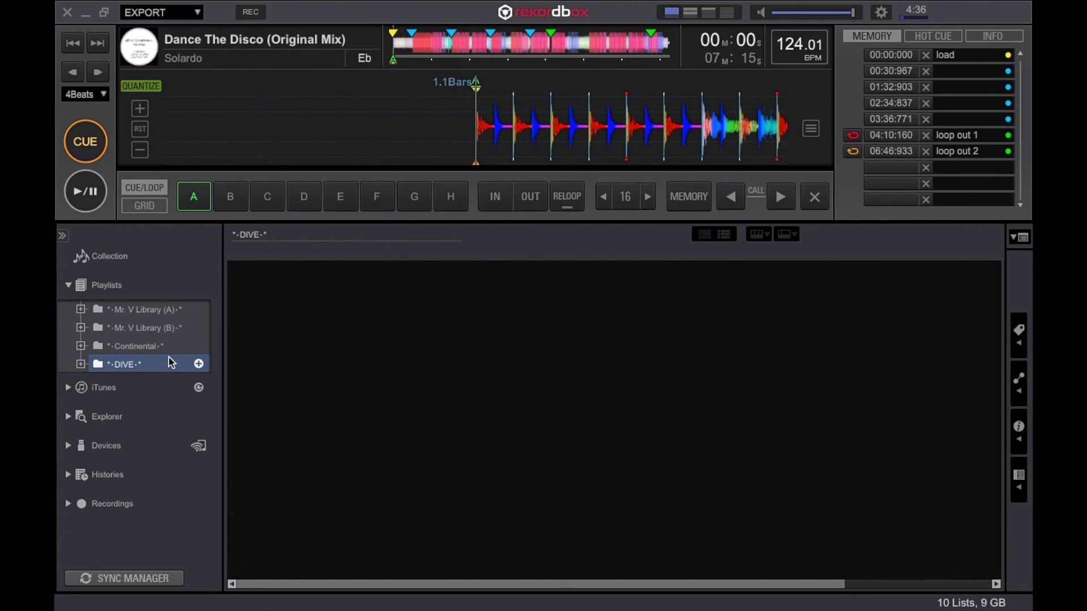
click(69, 286)
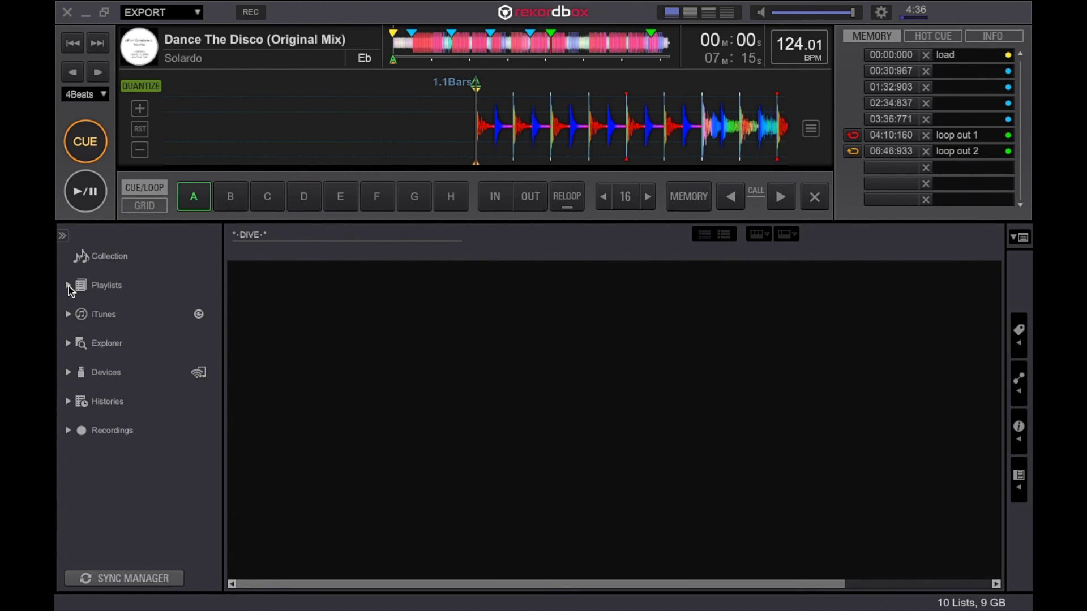
Open the Sync Manager, choose /Volumes/REKORDBUDDY as the device and enable synchronizing playlists with it.
click(140, 583)
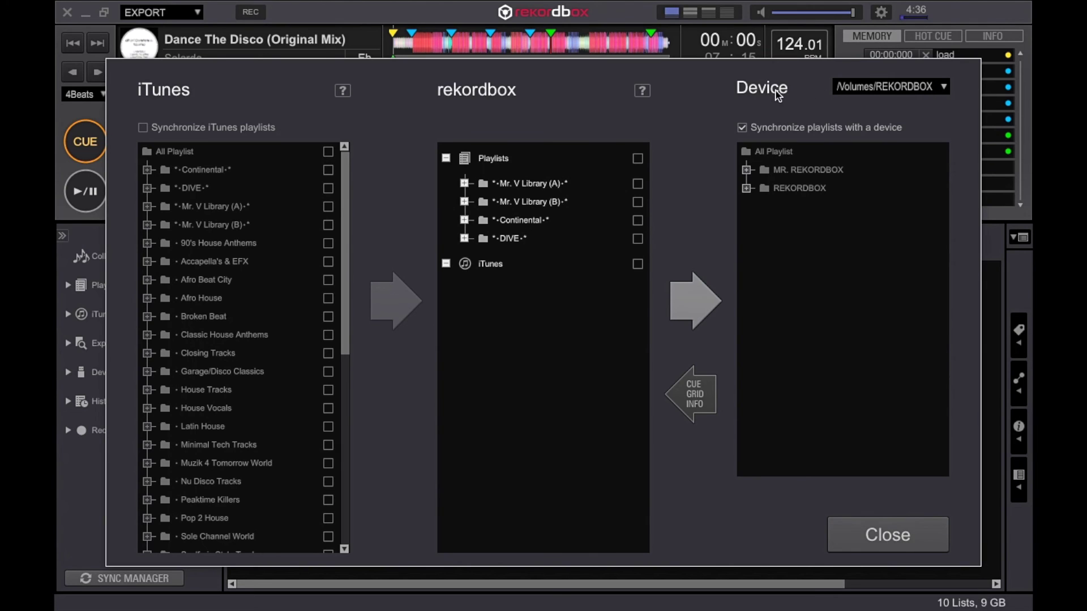
drag(795, 86, 808, 82)
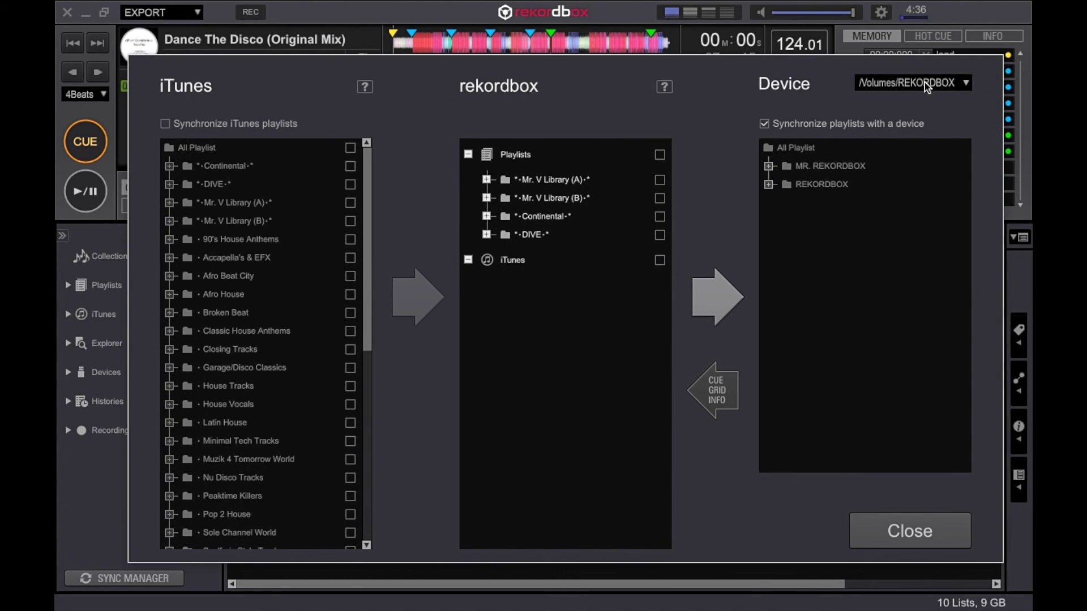
click(962, 84)
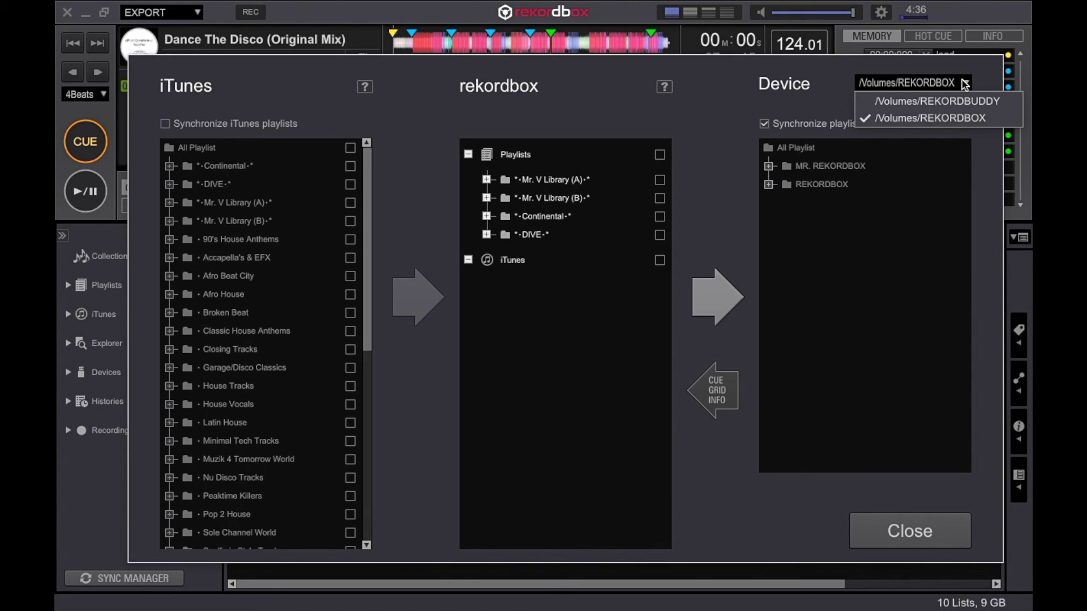
click(956, 100)
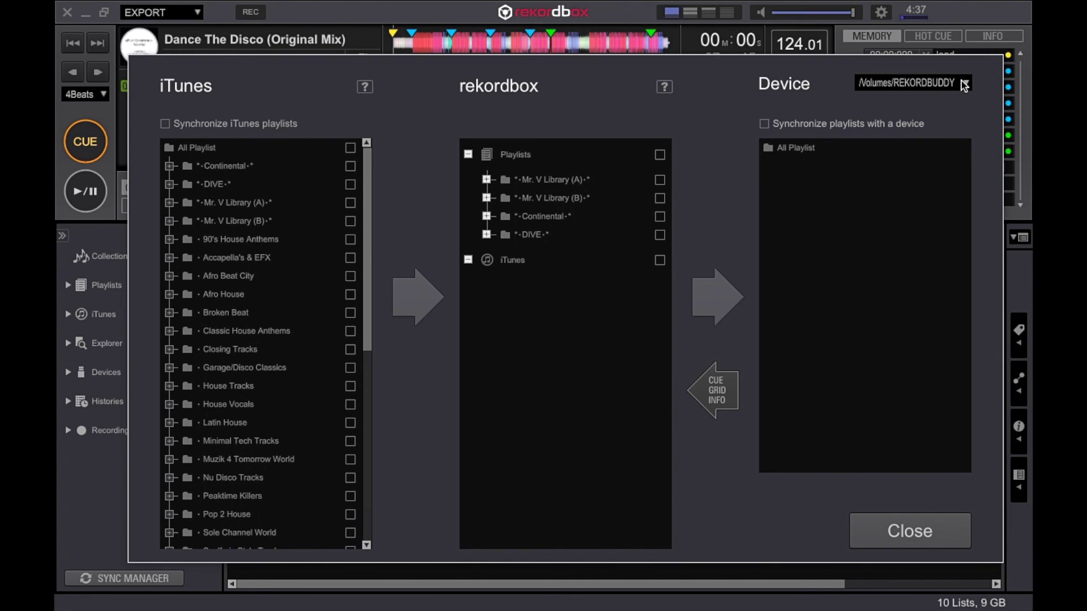
click(765, 124)
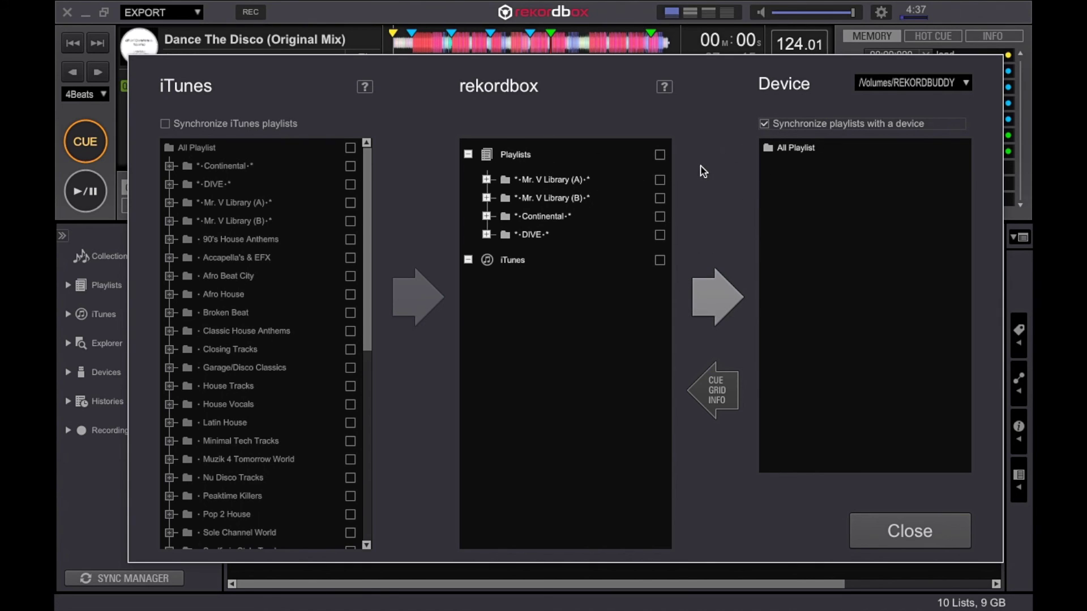
Mark only the *-DIVE-* folder among the rekordbox playlists and synchronize it to the REKORDBUDDY device.
click(659, 155)
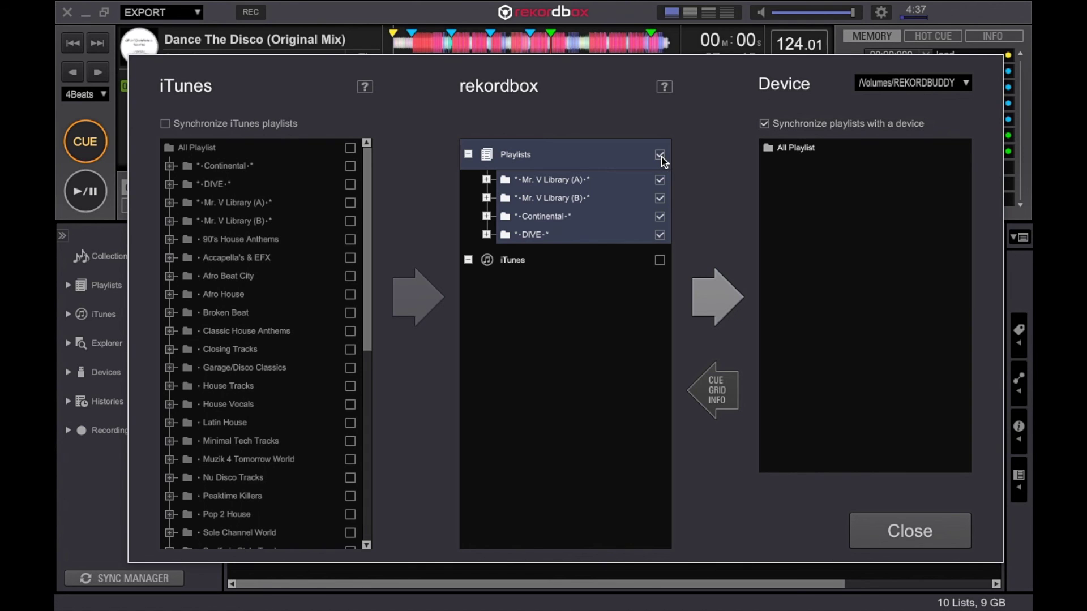
click(659, 179)
click(659, 198)
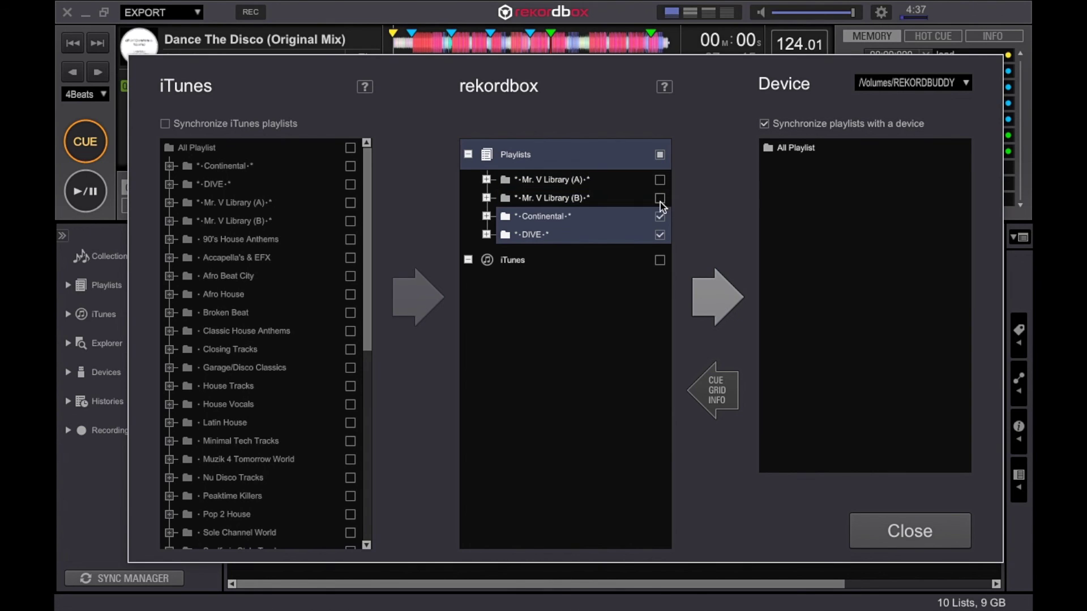
click(660, 216)
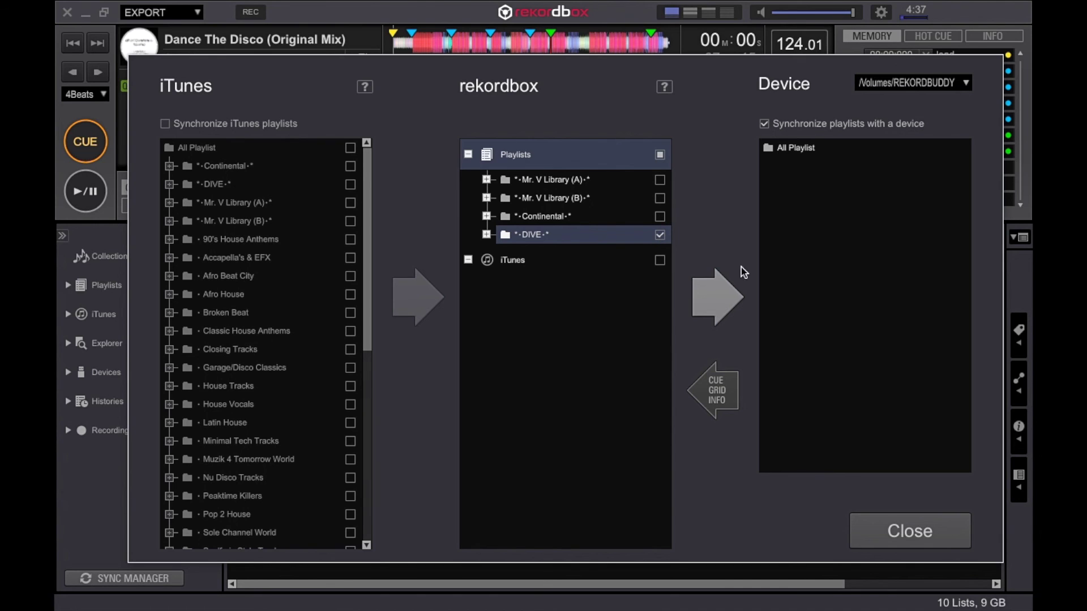
click(726, 301)
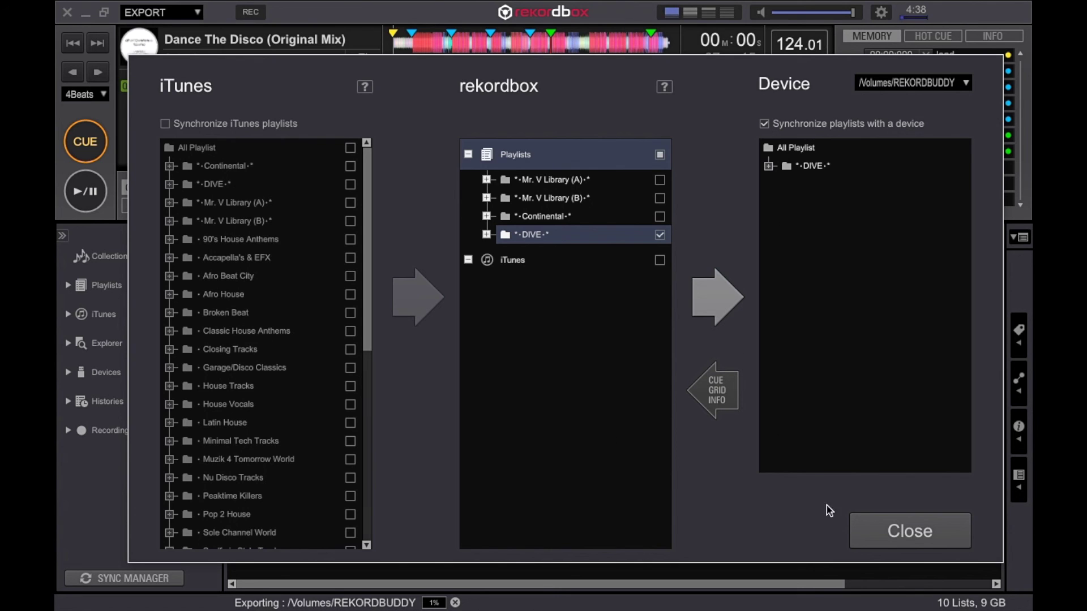
Close the Sync Manager and return the window from full screen to its normal size.
click(910, 532)
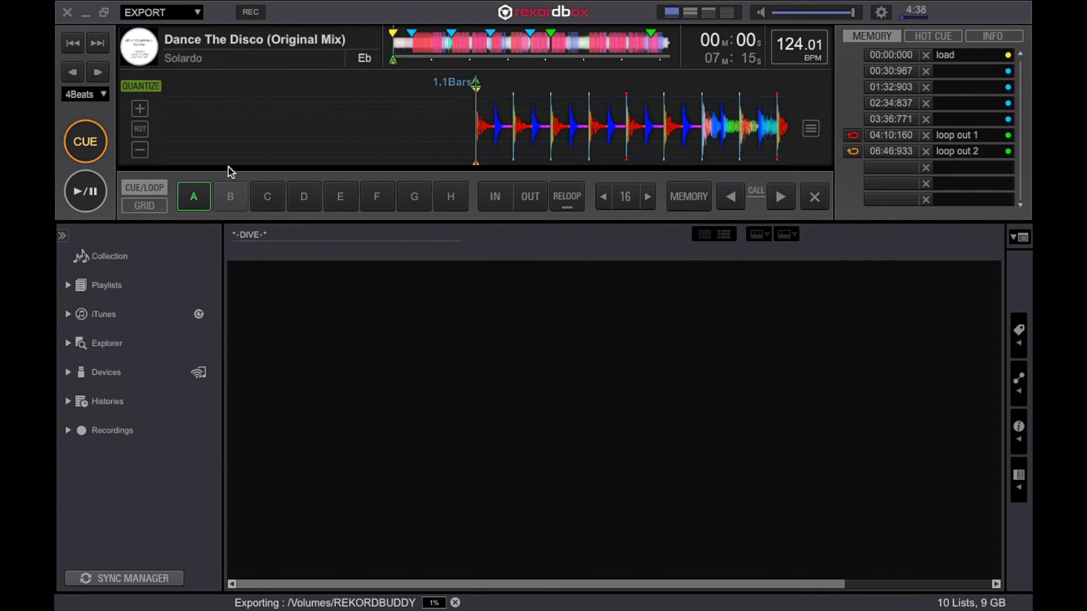
click(105, 13)
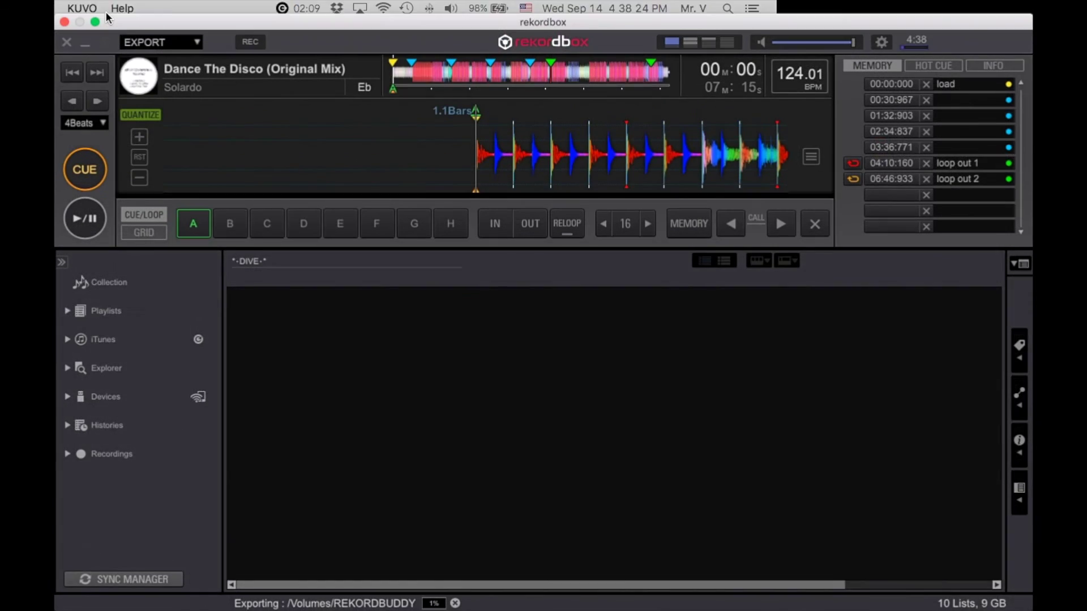